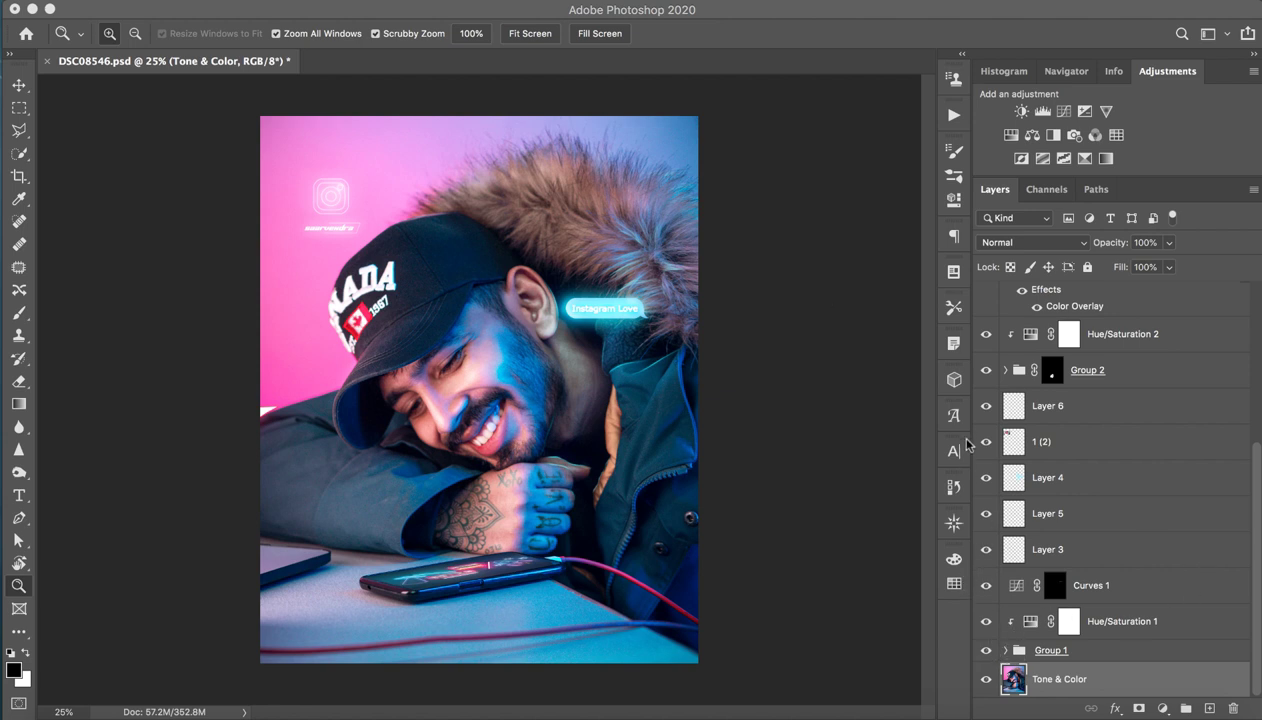
# - Zoom in on the tattooed hand, then back out to view the whole photo at 25%
pyautogui.scroll(5, 1138, 440)
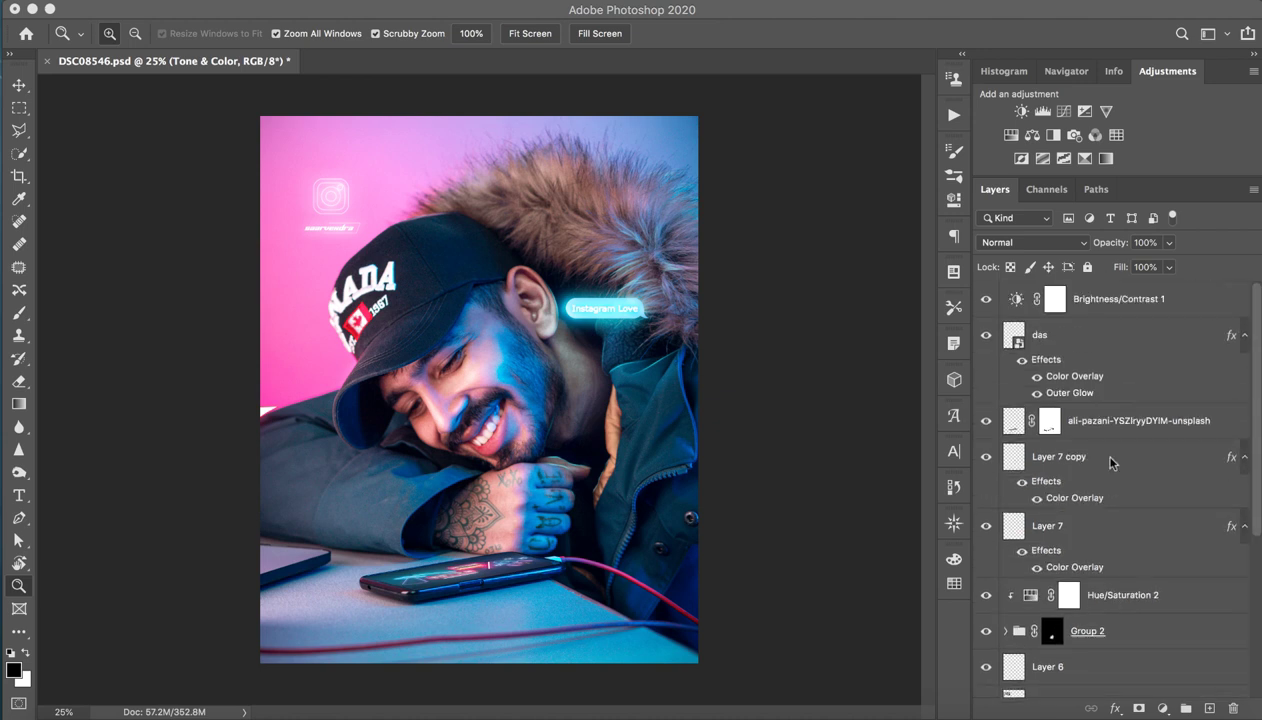
pyautogui.scroll(-1, 1105, 475)
pyautogui.scroll(-3, 1090, 515)
pyautogui.scroll(-1, 1089, 519)
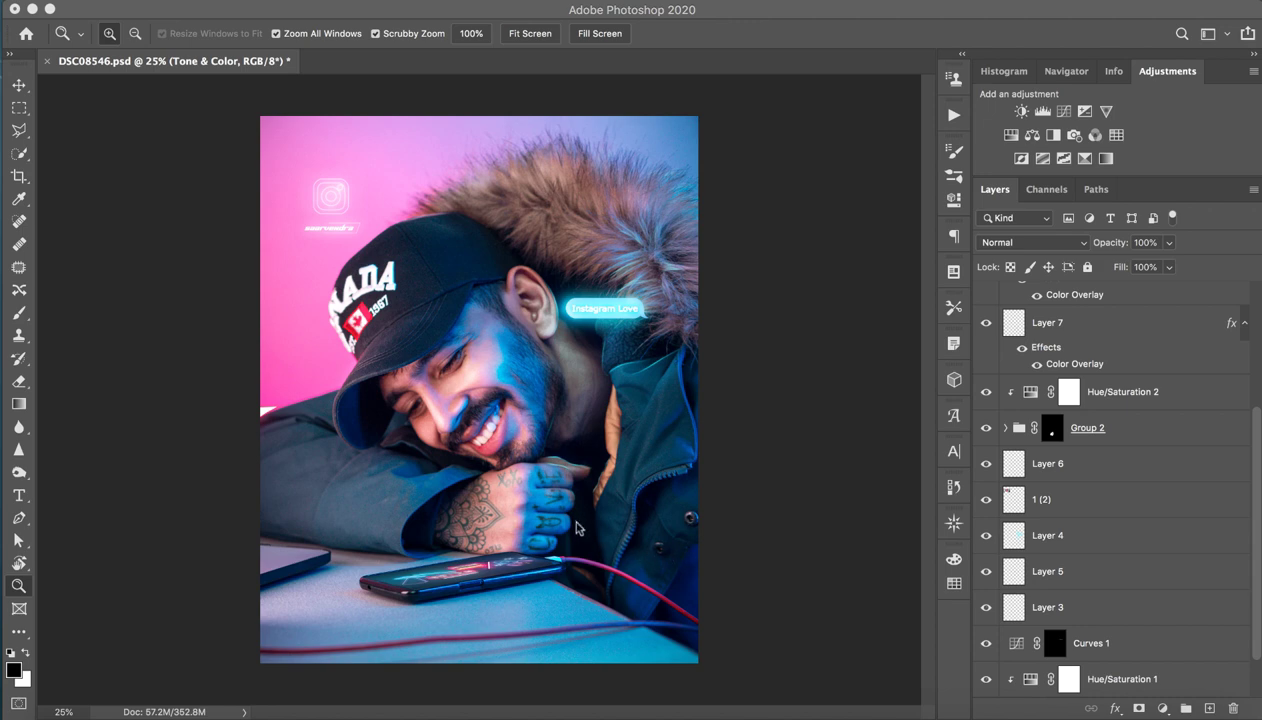
pyautogui.moveTo(535, 503); pyautogui.dragTo(613, 484)
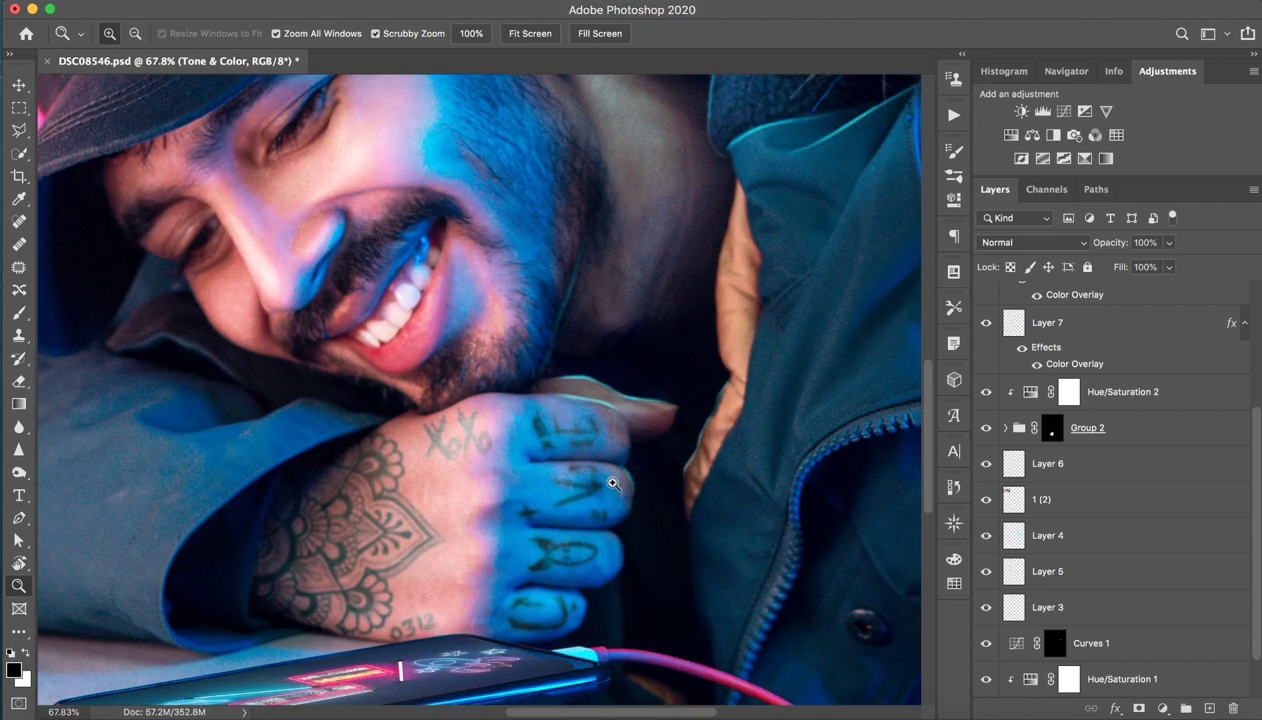
pyautogui.scroll(-2, 430, 480)
pyautogui.scroll(-3, 485, 390)
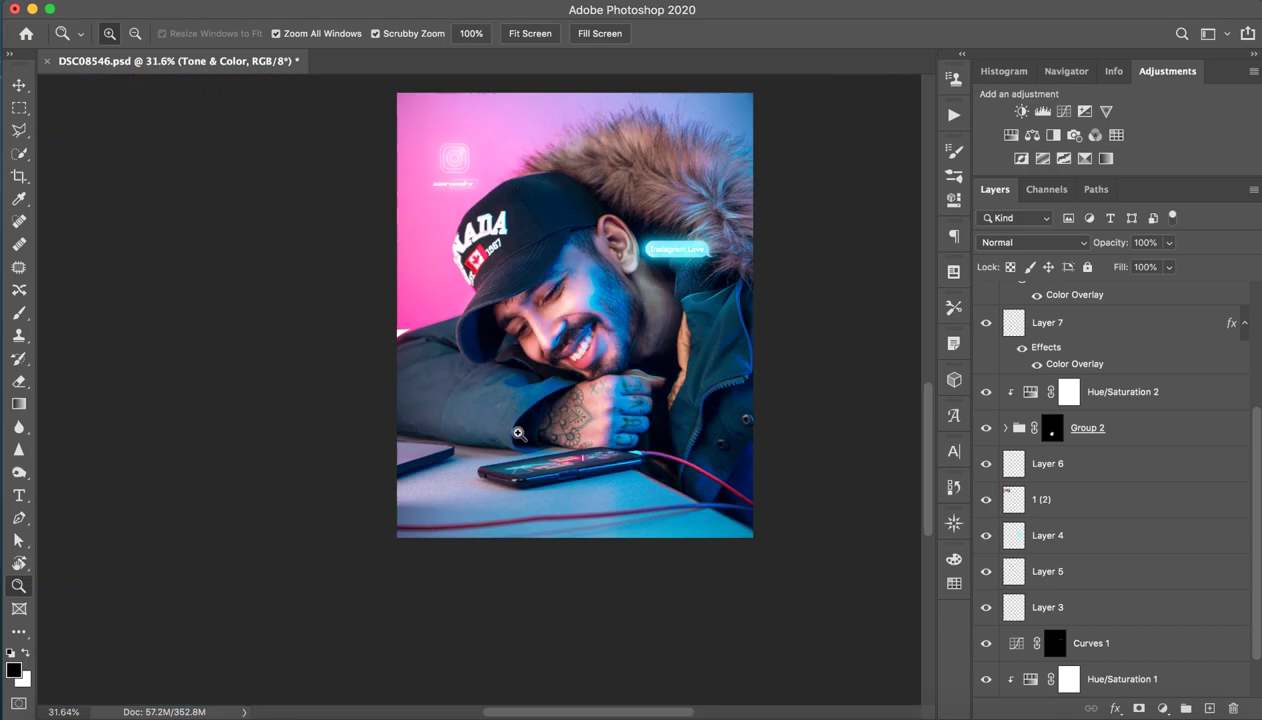
pyautogui.moveTo(609, 411); pyautogui.dragTo(513, 432)
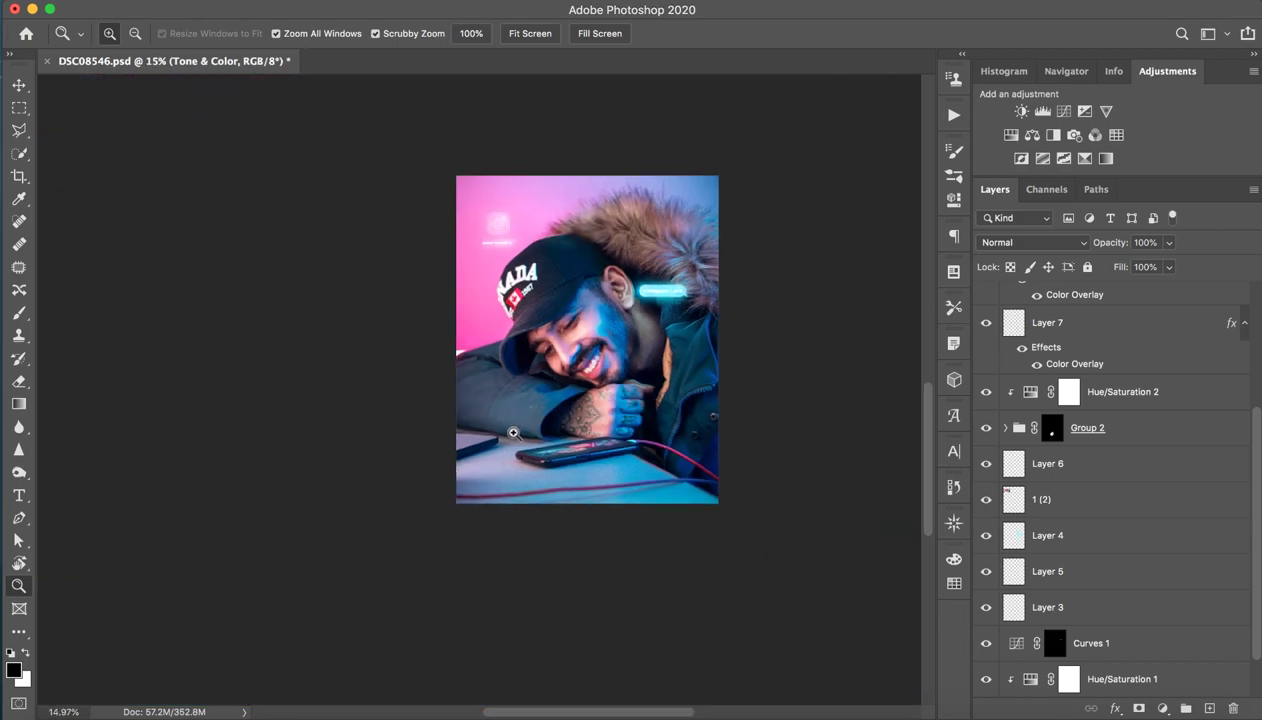
pyautogui.doubleClick(513, 432)
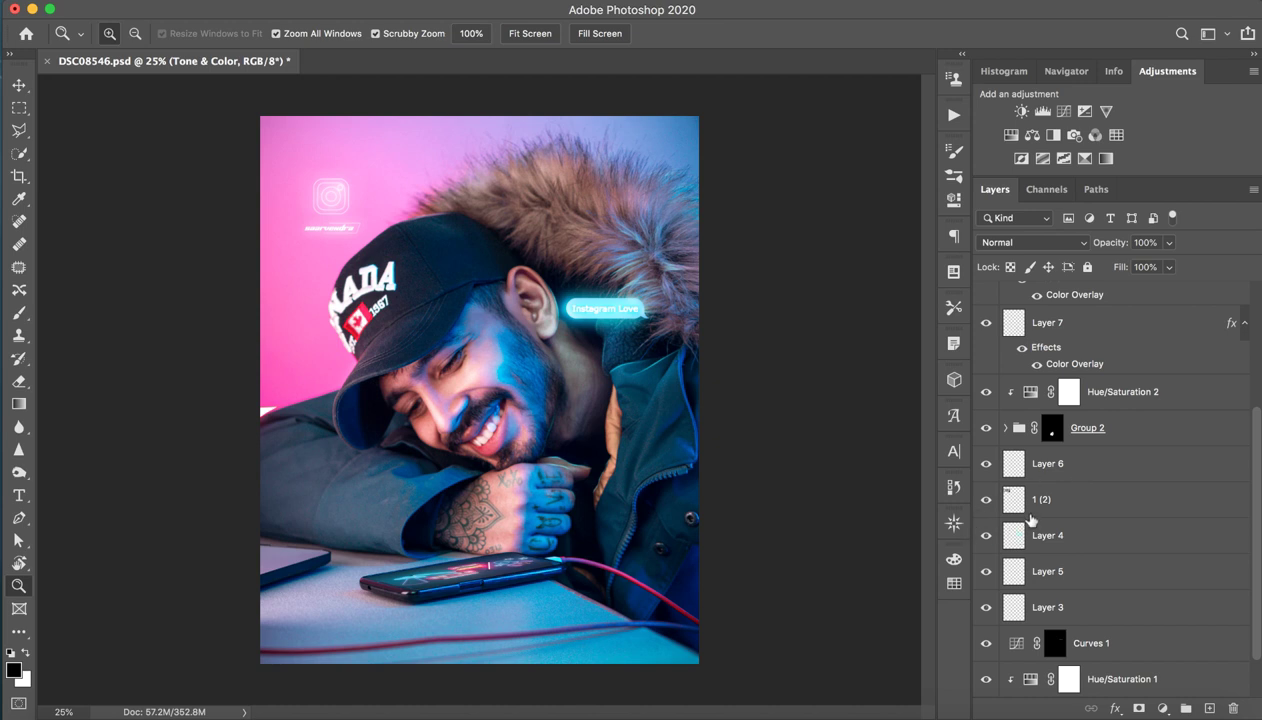
# - Hide the layers above Tone & Color, including the glowing phone screen and logo text
pyautogui.scroll(-2, 1018, 516)
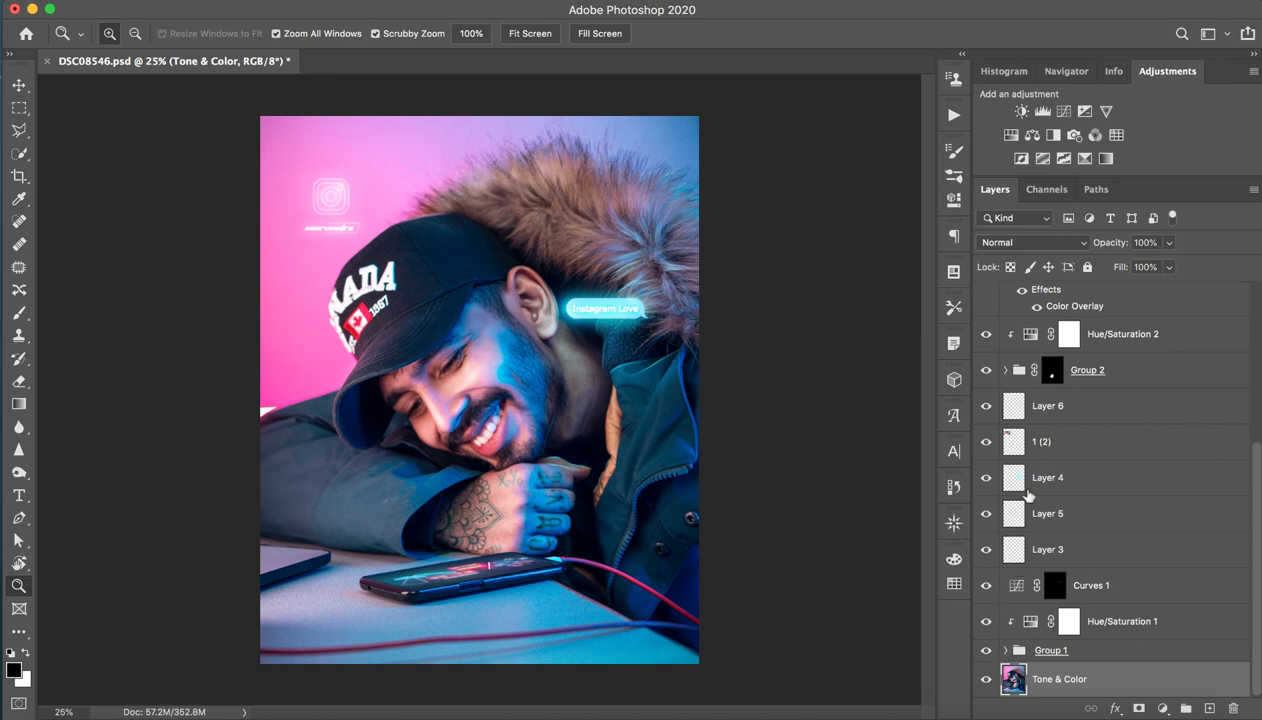
pyautogui.scroll(5, 1020, 510)
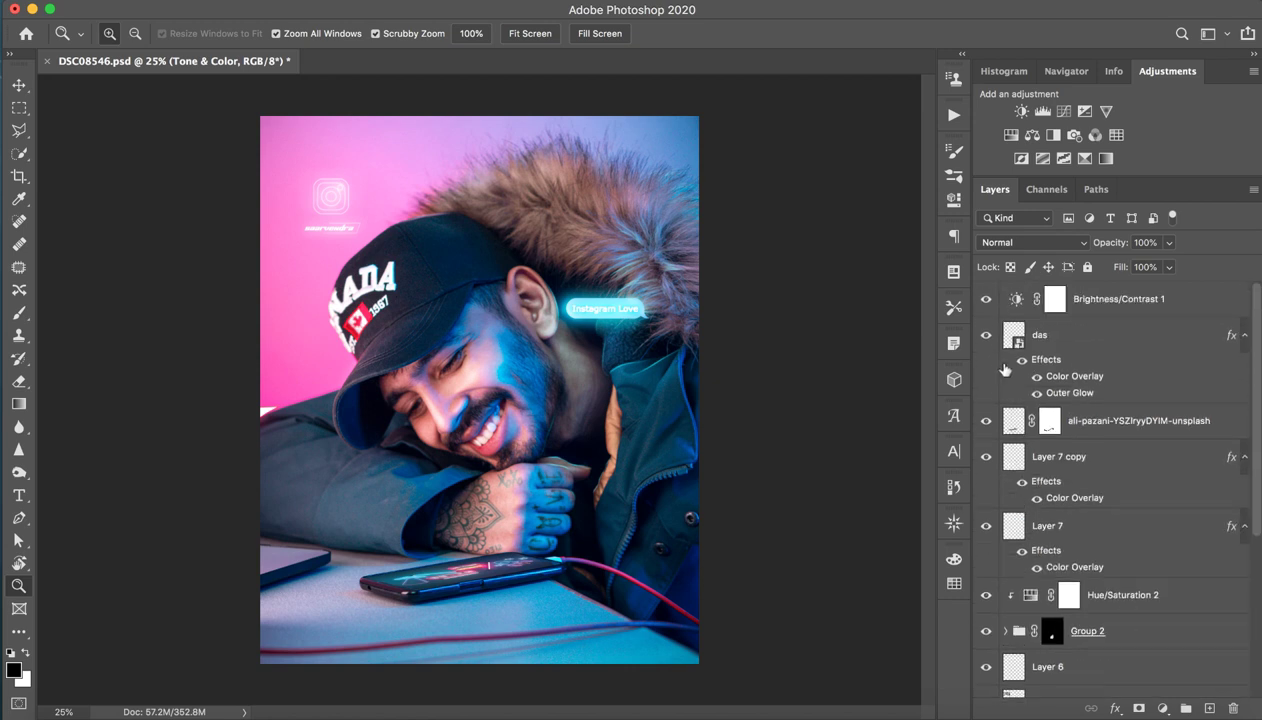
pyautogui.scroll(-5, 1045, 546)
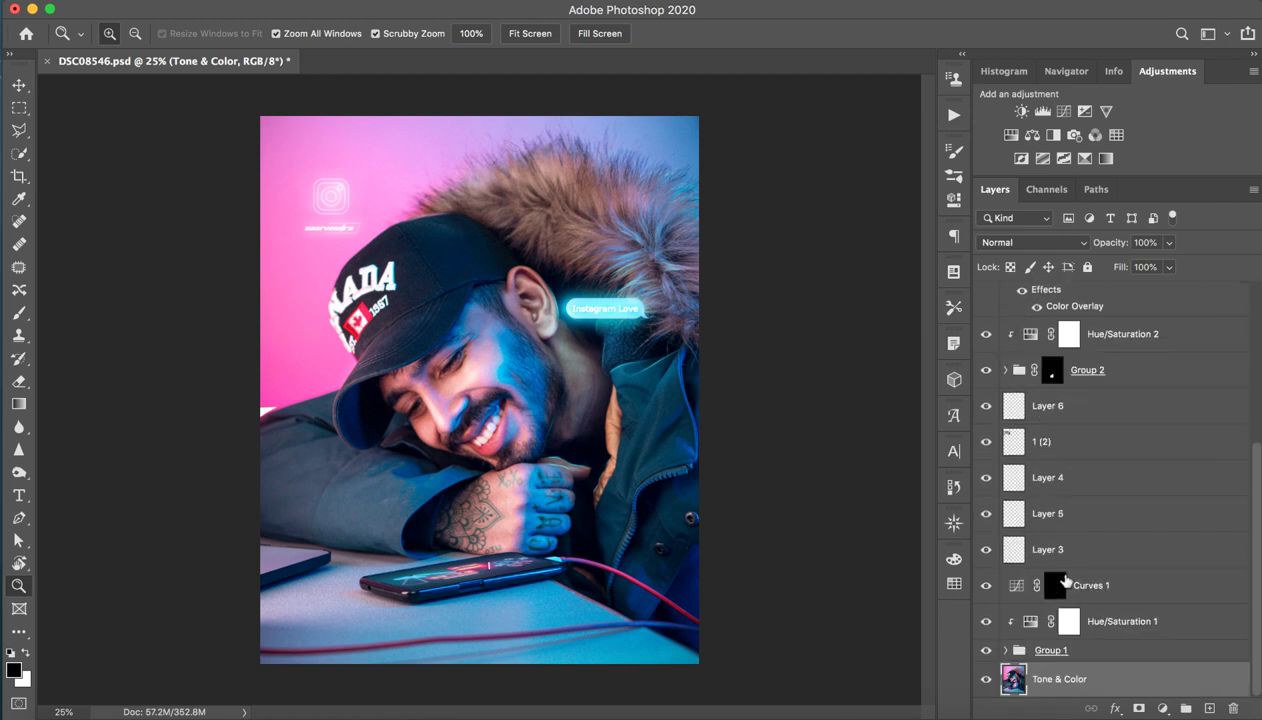
pyautogui.click(988, 683)
pyautogui.click(988, 683)
pyautogui.moveTo(986, 334); pyautogui.dragTo(1000, 403)
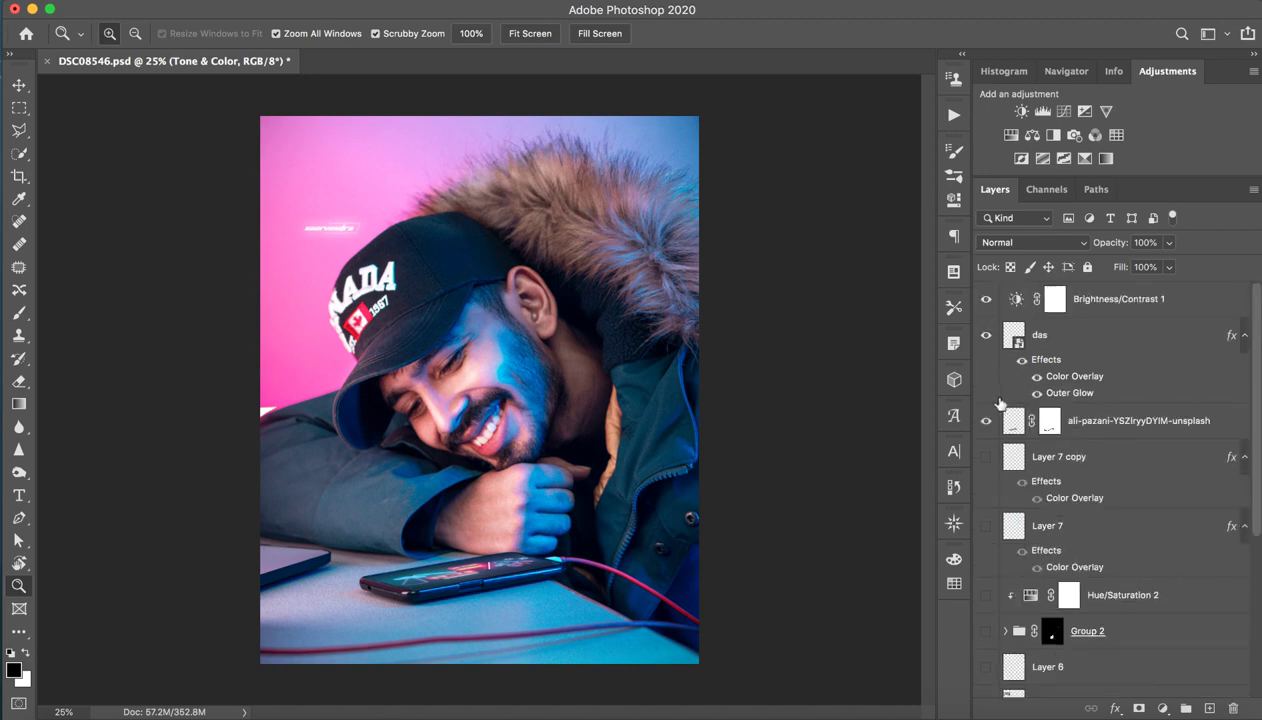
pyautogui.click(986, 420)
pyautogui.scroll(-5, 1003, 520)
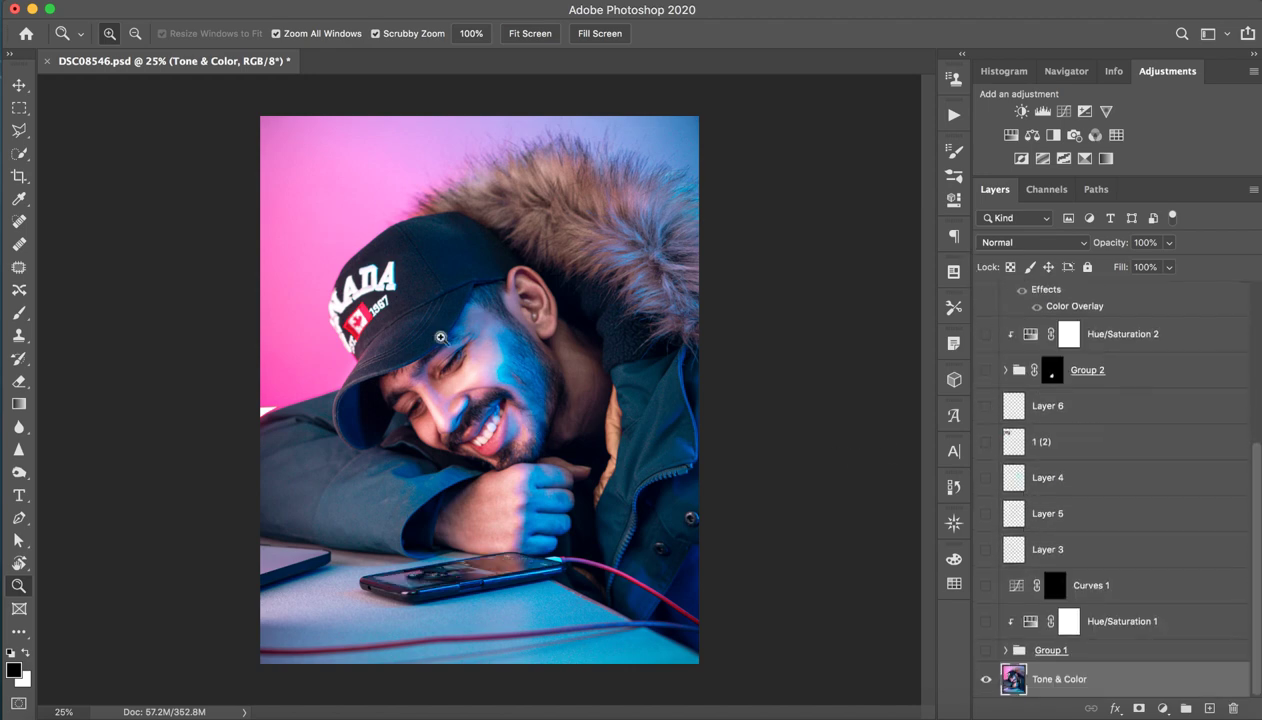
# - Zoom in on the man's face, framing it together with the phone and table
pyautogui.moveTo(440, 337)
pyautogui.mouseDown()
pyautogui.moveTo(538, 505)
pyautogui.moveTo(515, 456)
pyautogui.mouseUp()
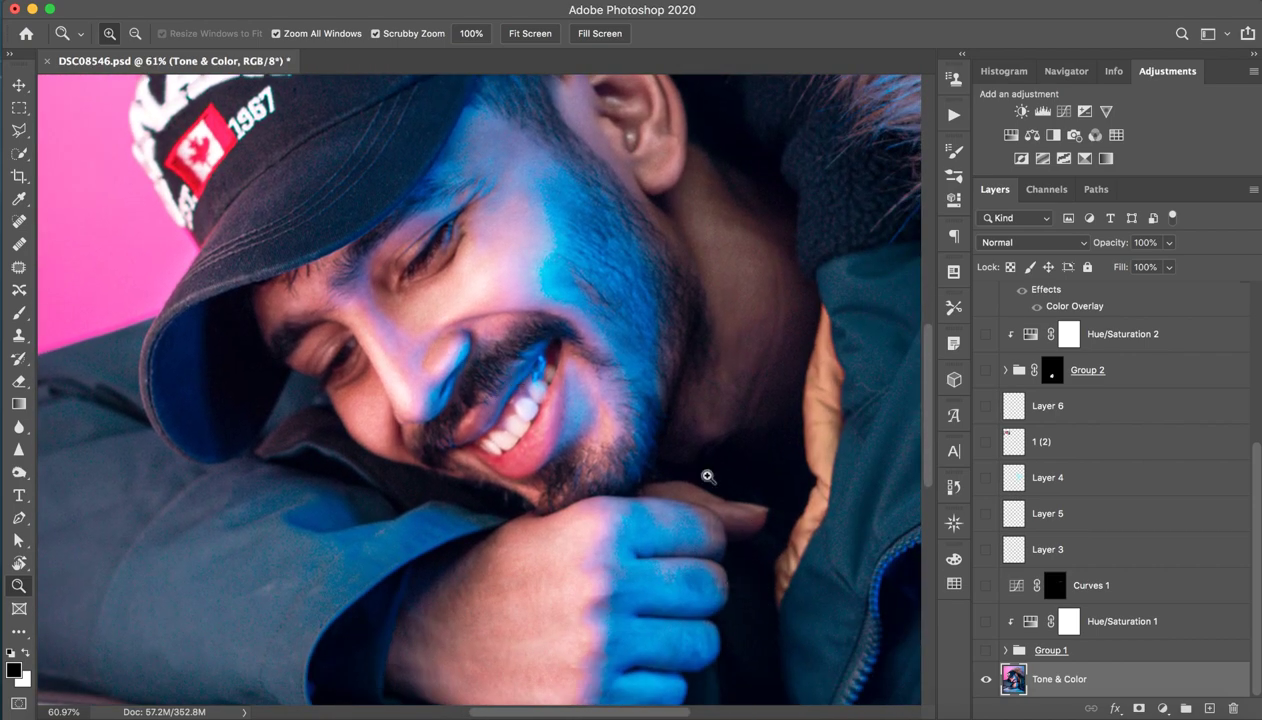
pyautogui.scroll(2, 468, 344)
pyautogui.hscroll(-2, 468, 344)
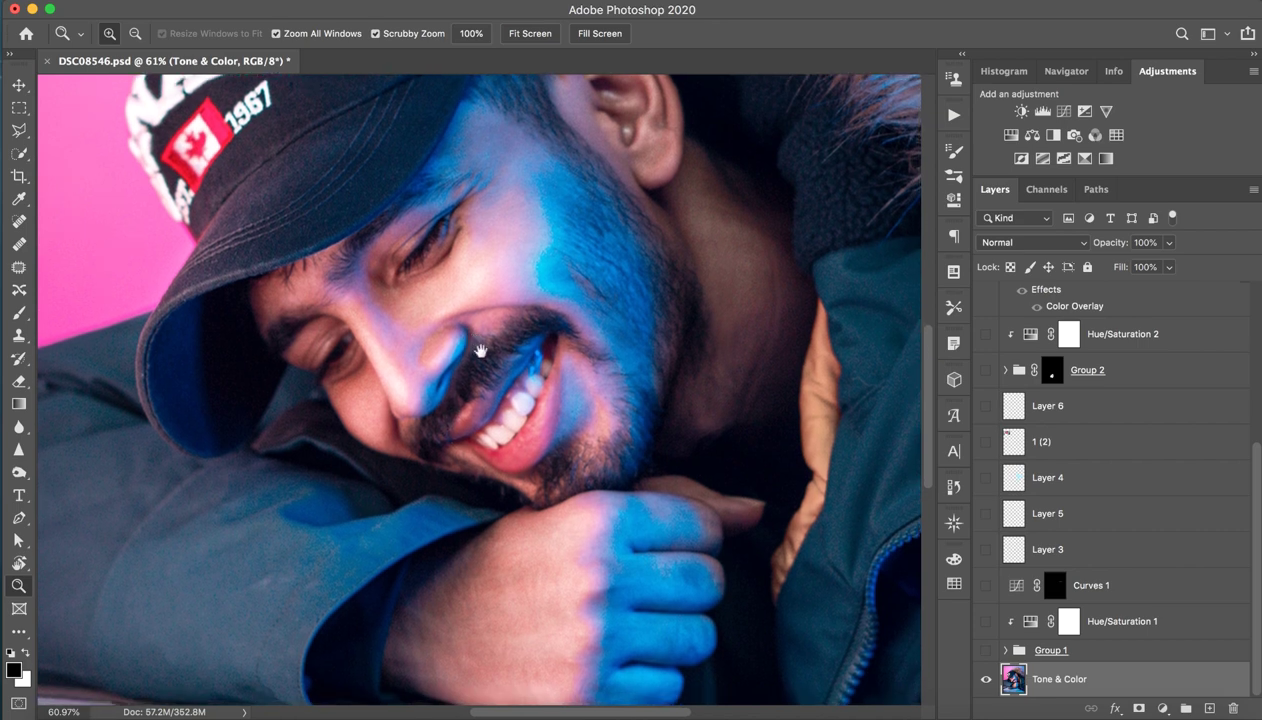
pyautogui.moveTo(557, 351); pyautogui.dragTo(524, 387)
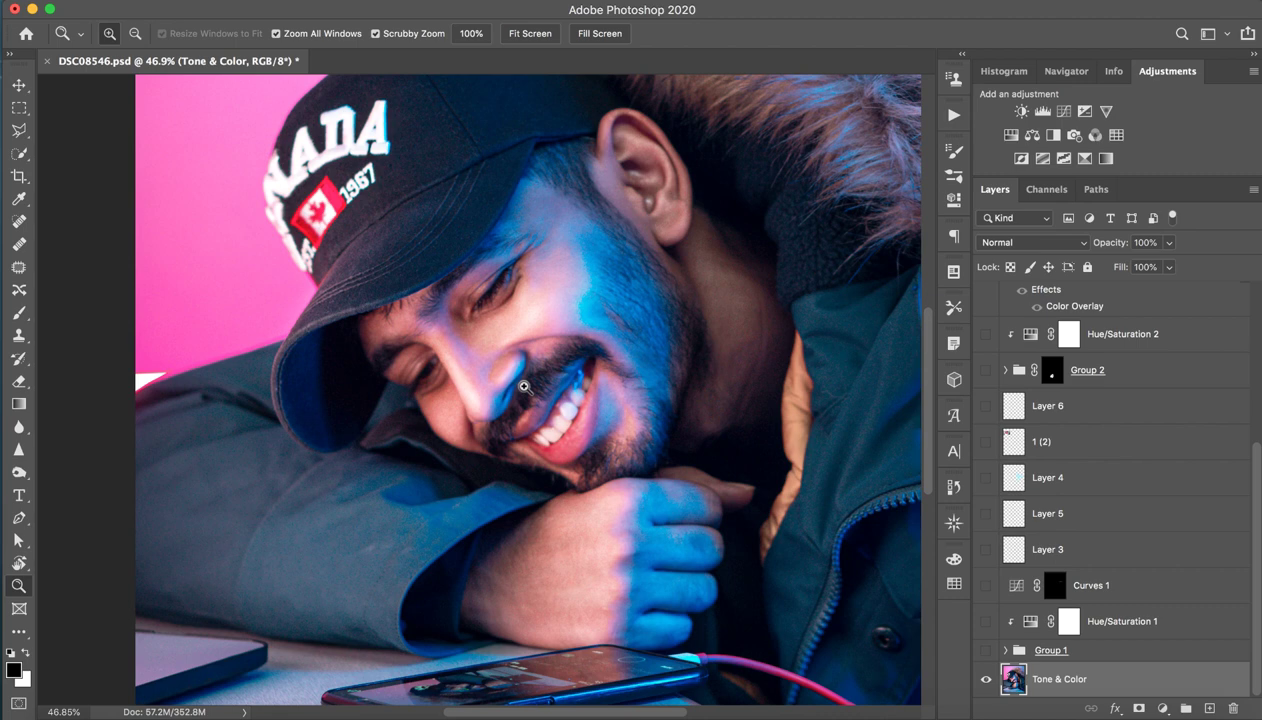
pyautogui.moveTo(508, 303); pyautogui.dragTo(532, 298)
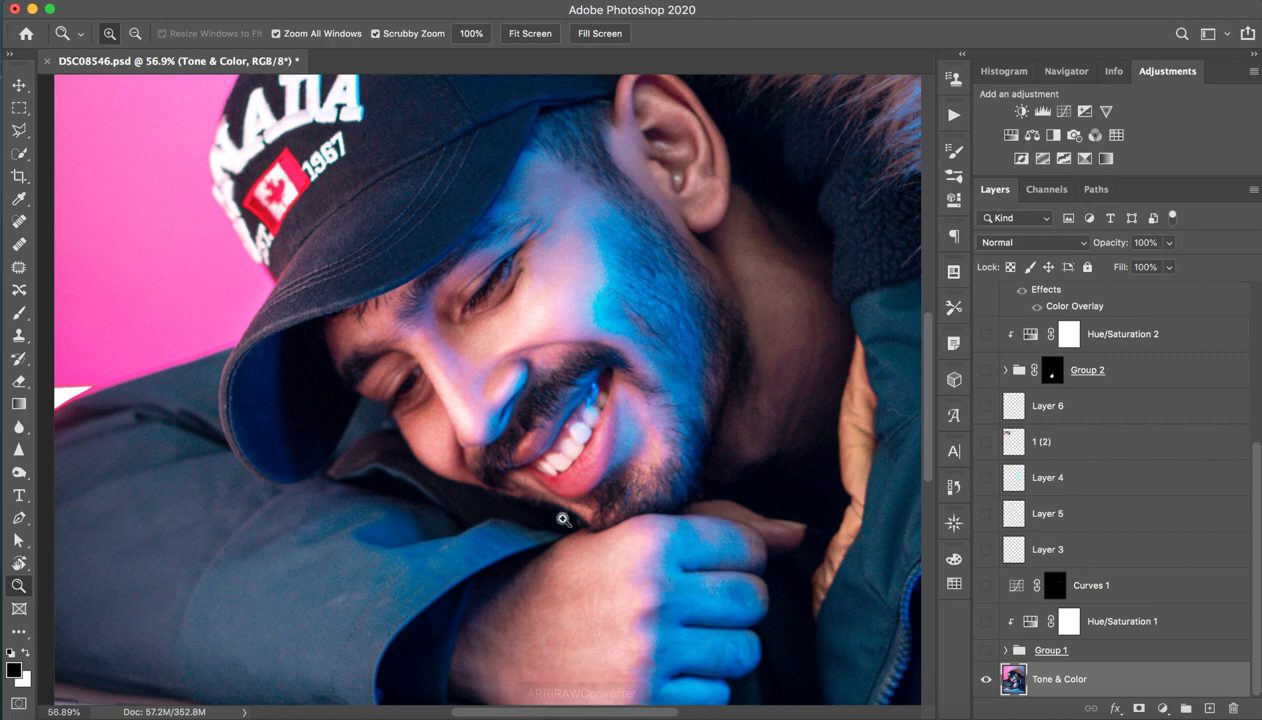
pyautogui.moveTo(525, 350); pyautogui.dragTo(481, 356)
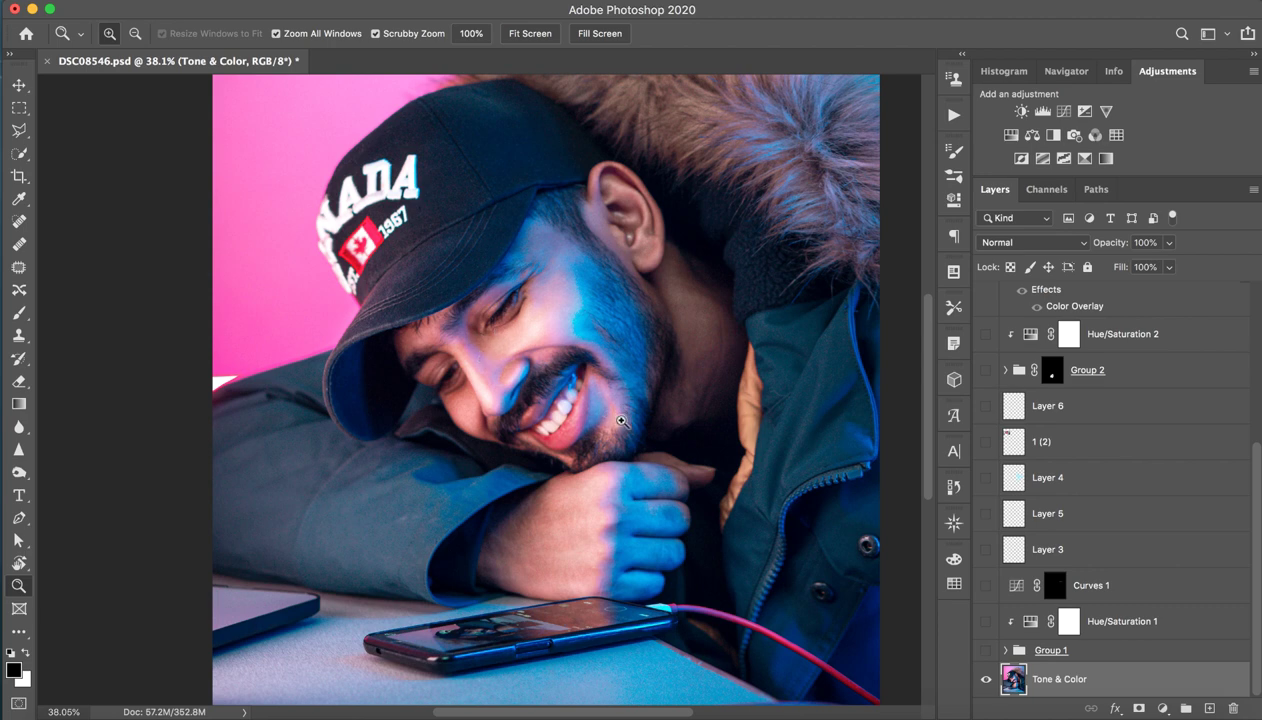
# - Show Group 1, then hide Layer 2 and the masked screenshot copy, leaving a plain bubble
pyautogui.click(1083, 625)
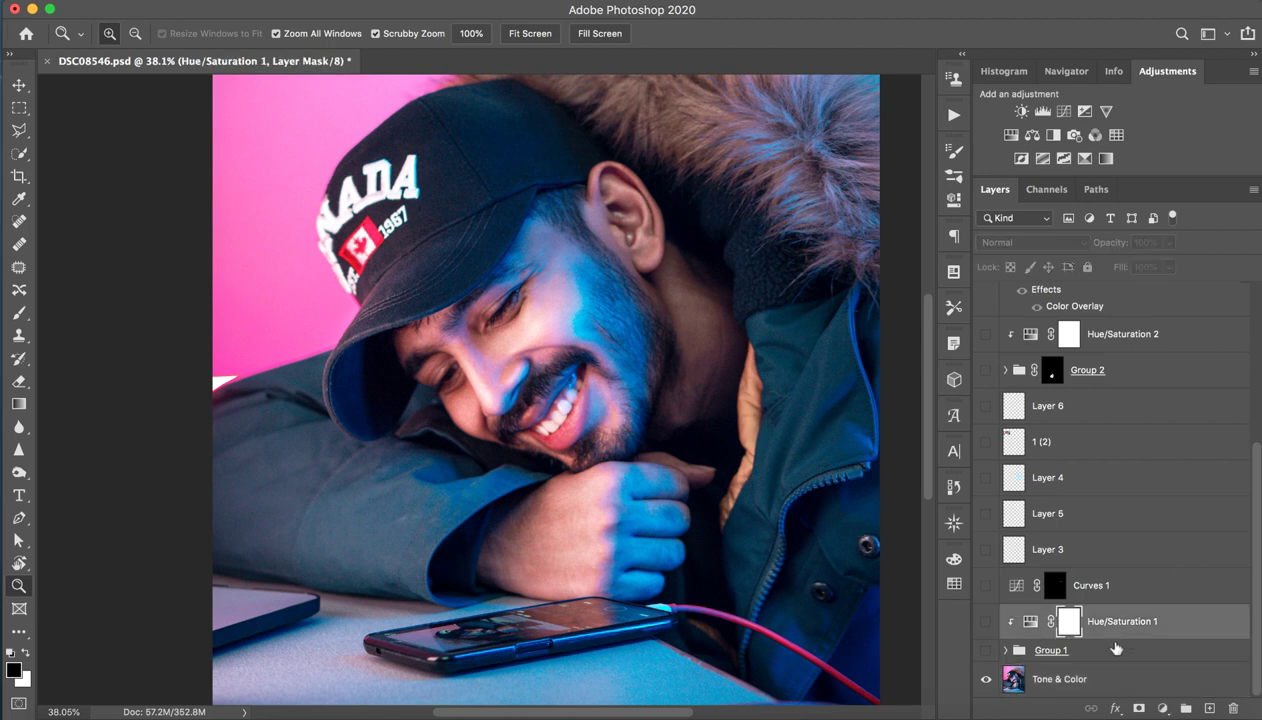
pyautogui.click(1036, 650)
pyautogui.moveTo(664, 328); pyautogui.dragTo(643, 331)
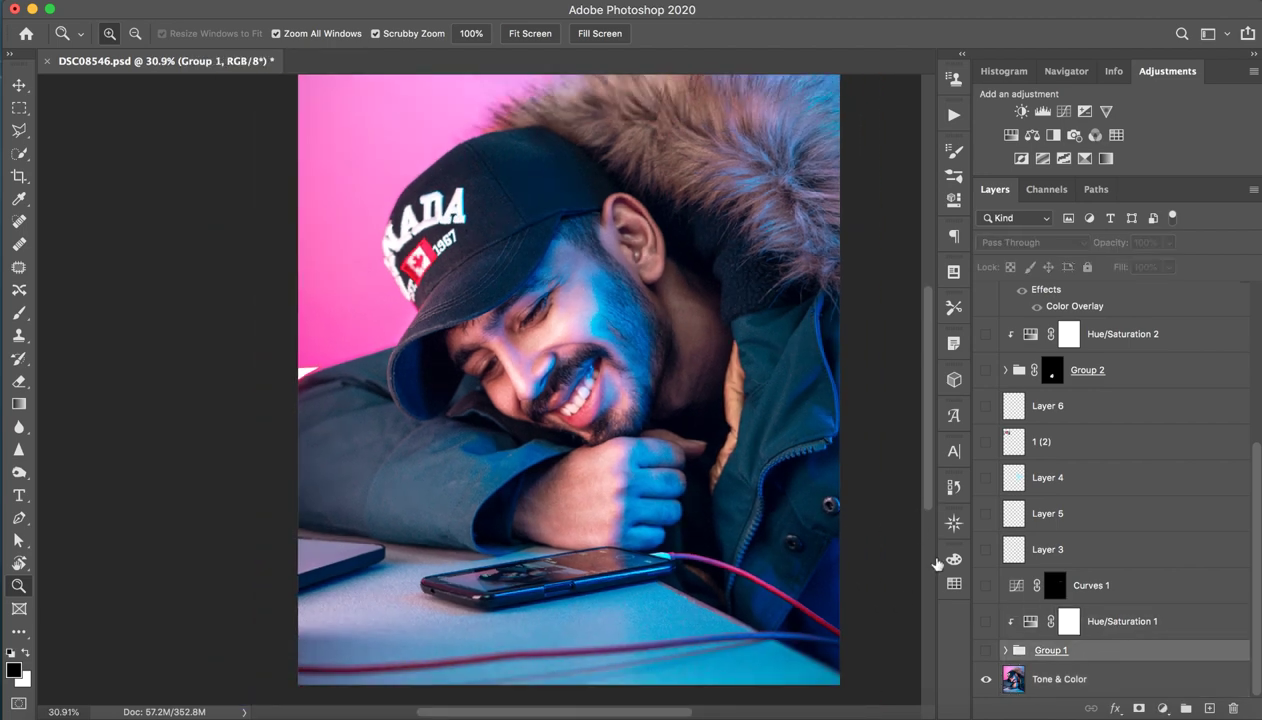
pyautogui.click(986, 652)
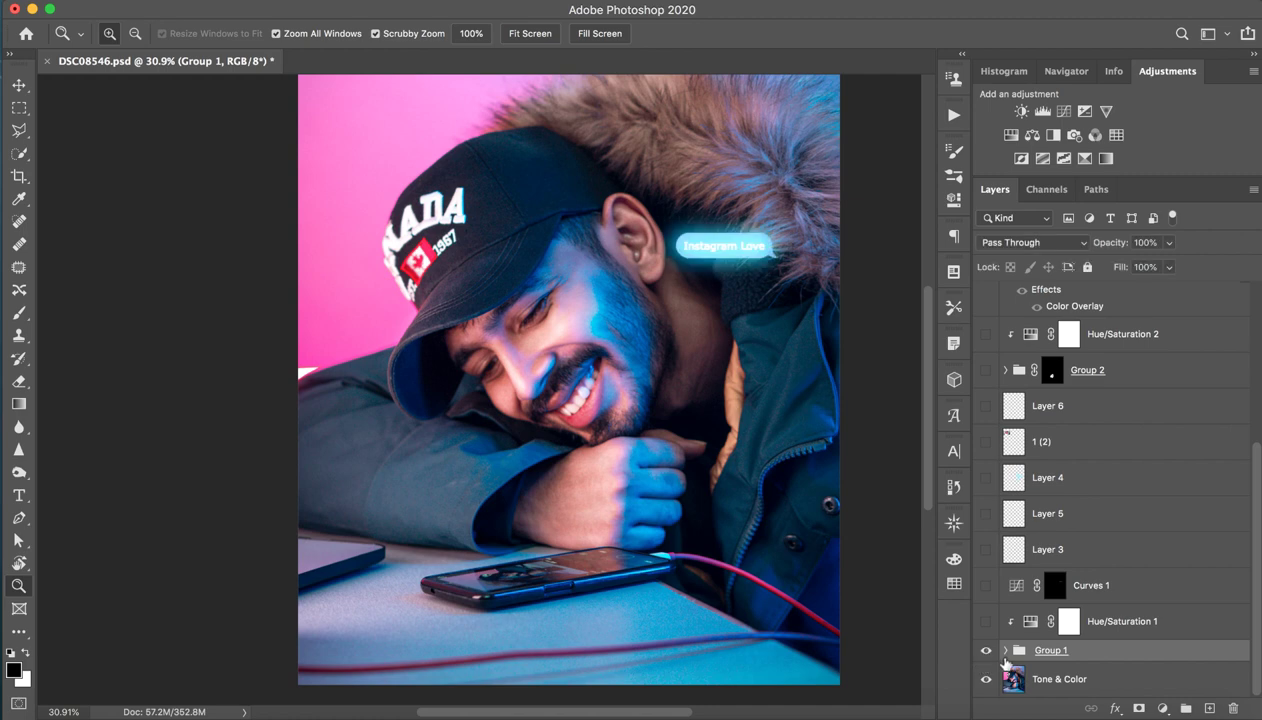
pyautogui.scroll(-3, 1070, 620)
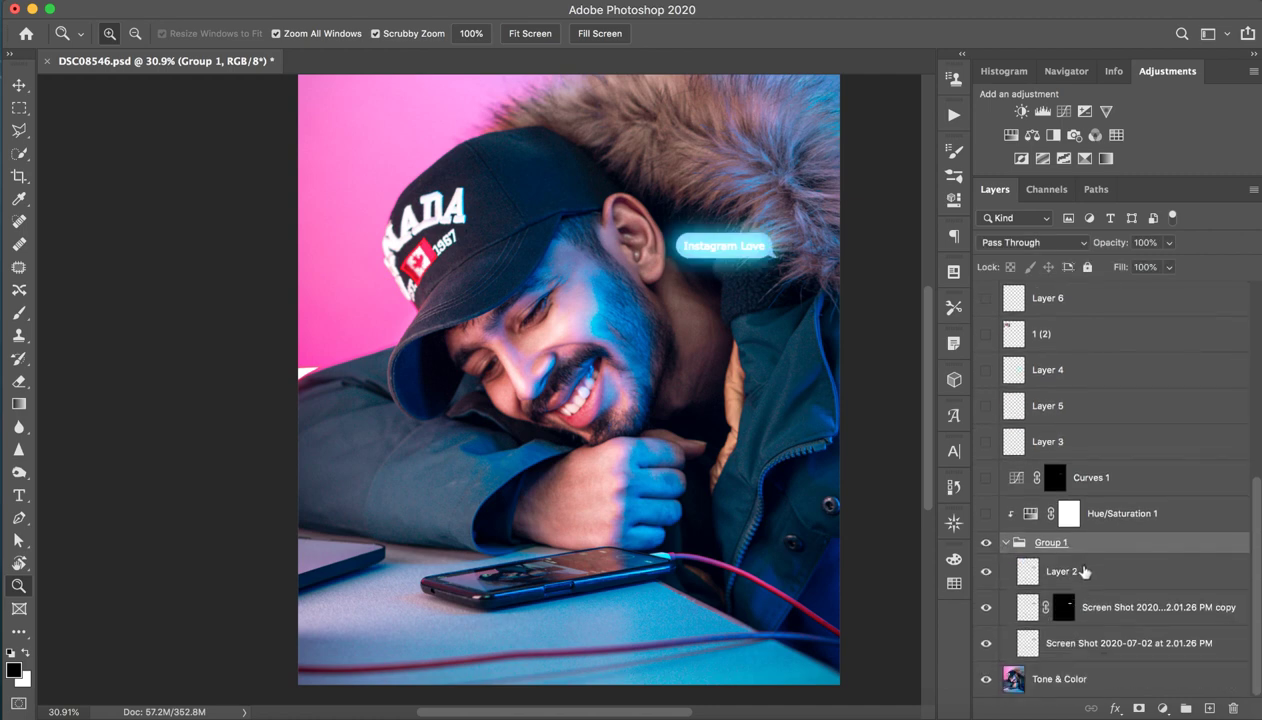
pyautogui.click(986, 571)
pyautogui.click(986, 607)
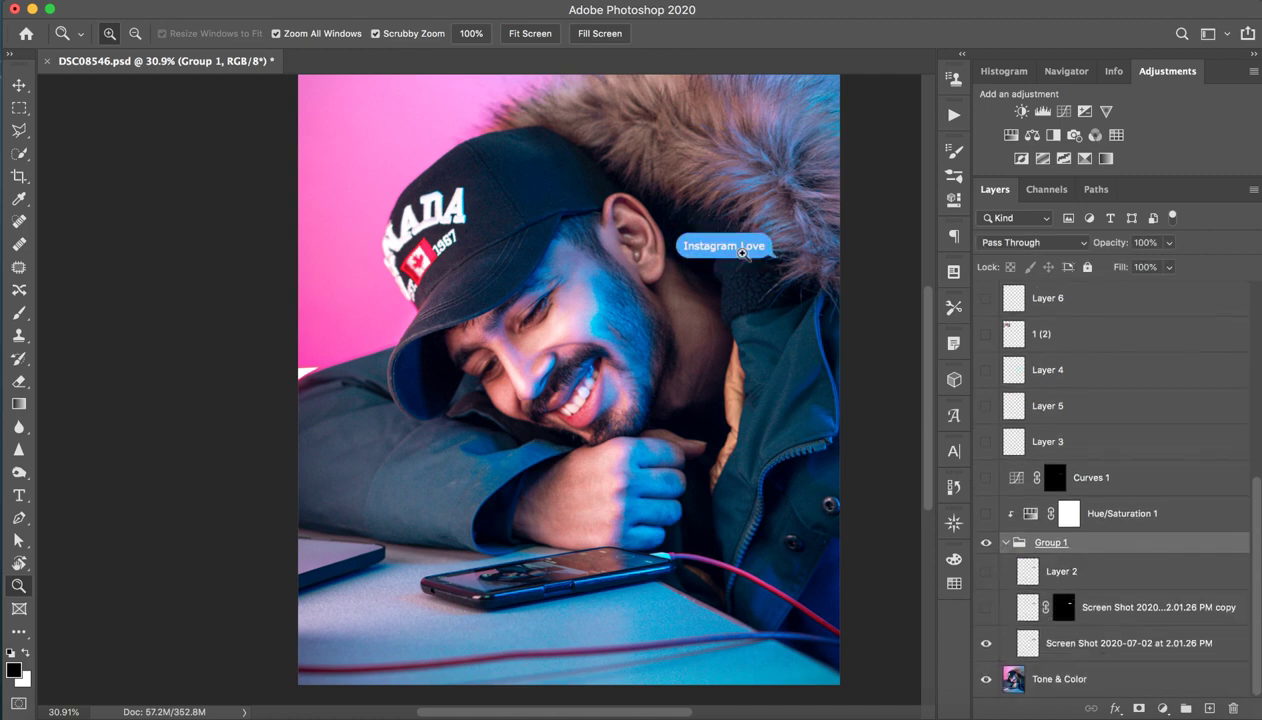
pyautogui.moveTo(734, 251)
pyautogui.mouseDown()
pyautogui.moveTo(822, 268)
pyautogui.moveTo(727, 222)
pyautogui.mouseUp()
# - Duplicate the speech-bubble screenshot layer as 'copy 2' with Overlay blending
pyautogui.click(1115, 640)
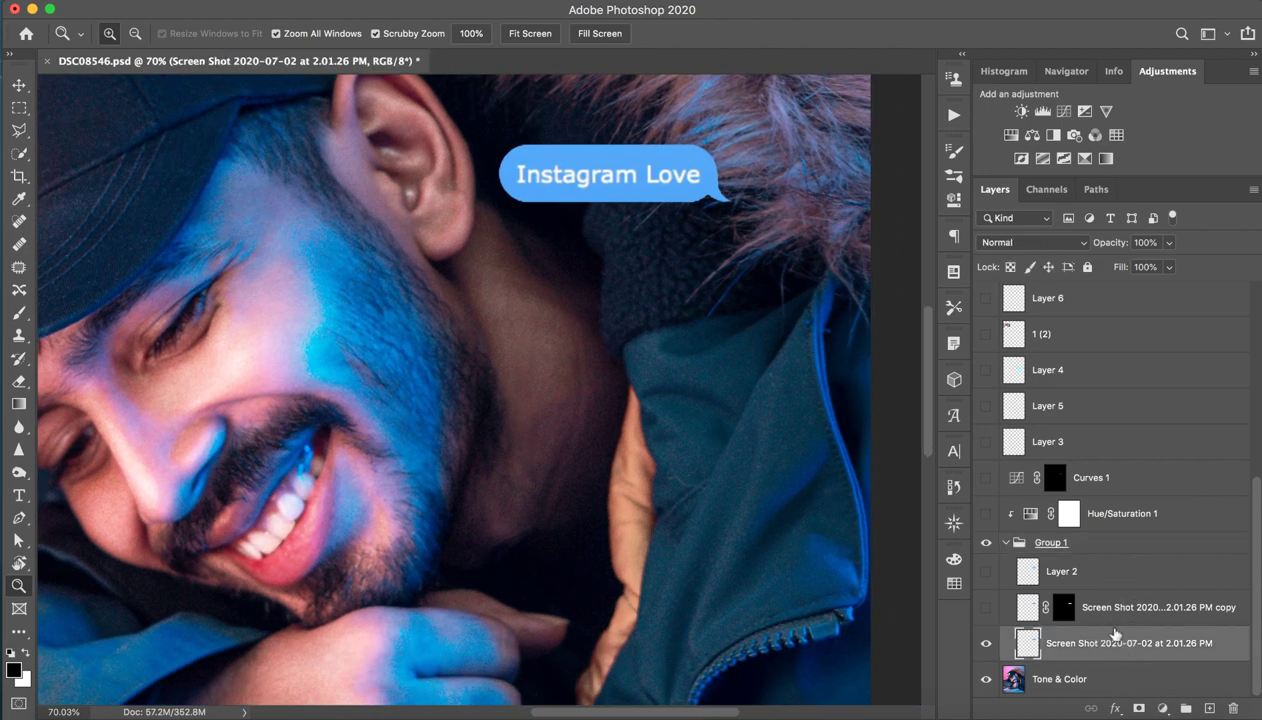
pyautogui.hotkey('ctrl', 'j')
pyautogui.click(1118, 616)
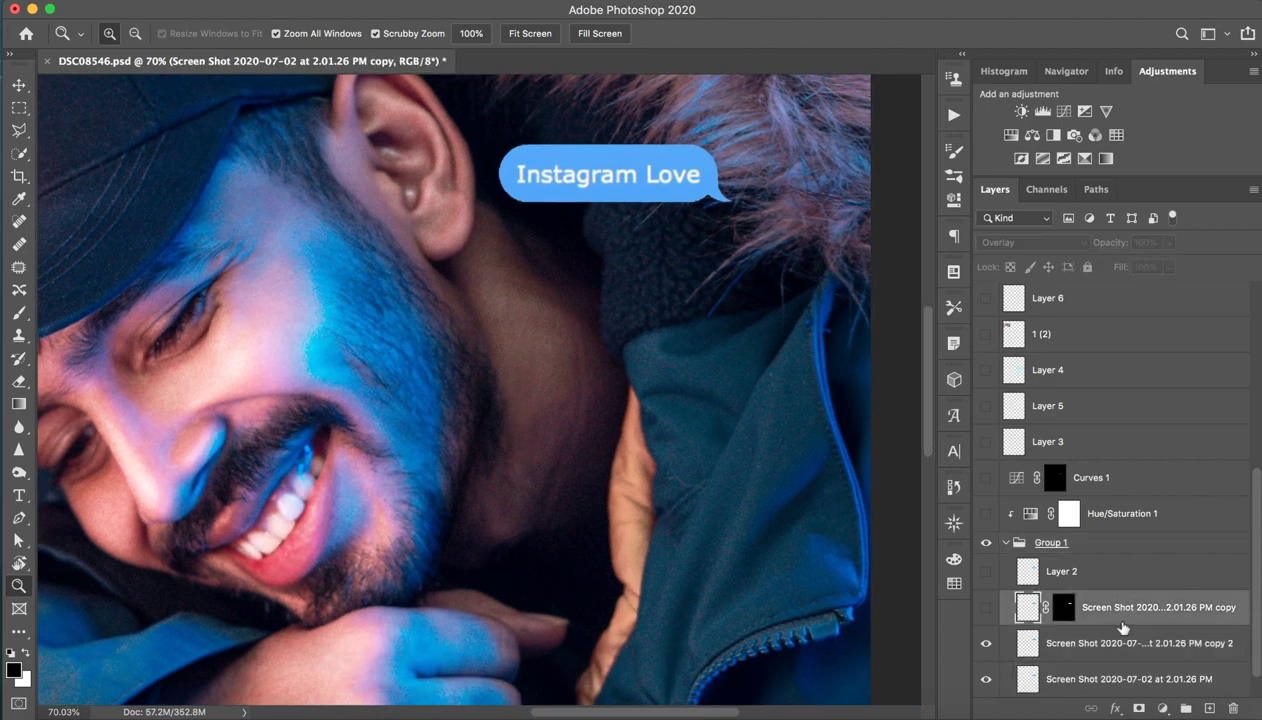
pyautogui.click(1120, 640)
pyautogui.scroll(-1, 1100, 600)
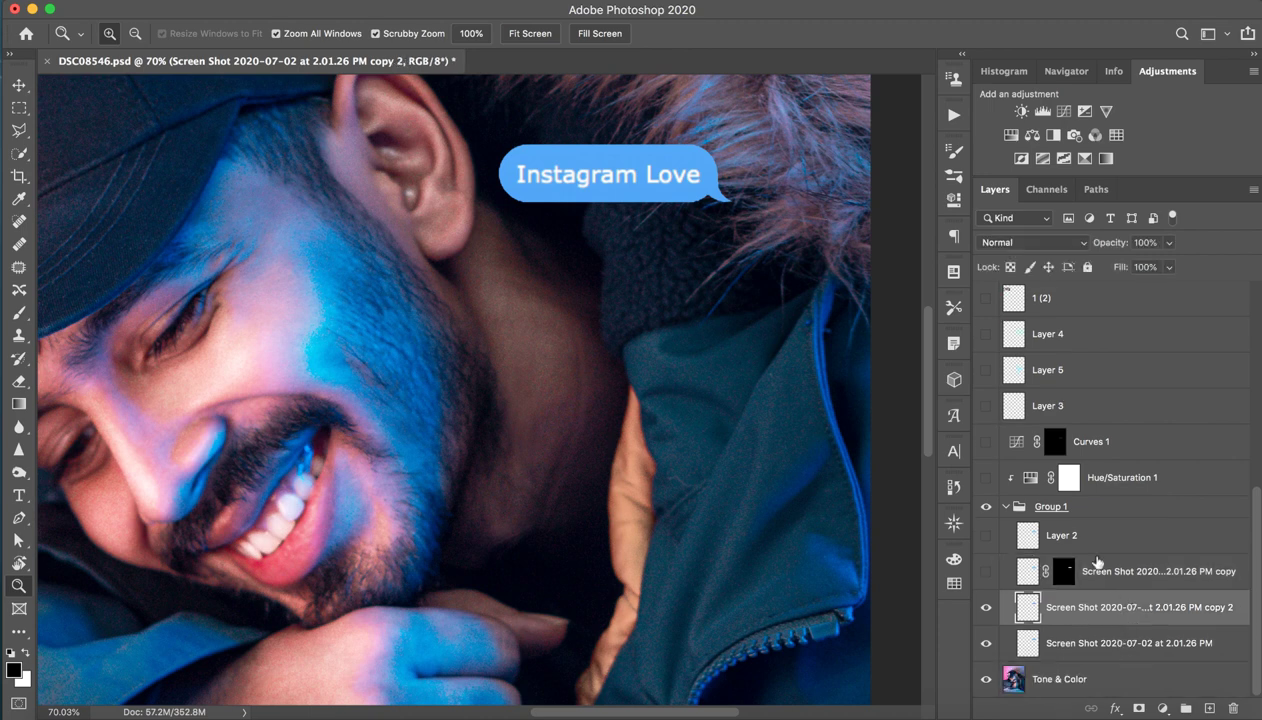
pyautogui.click(1012, 243)
pyautogui.press('Escape')
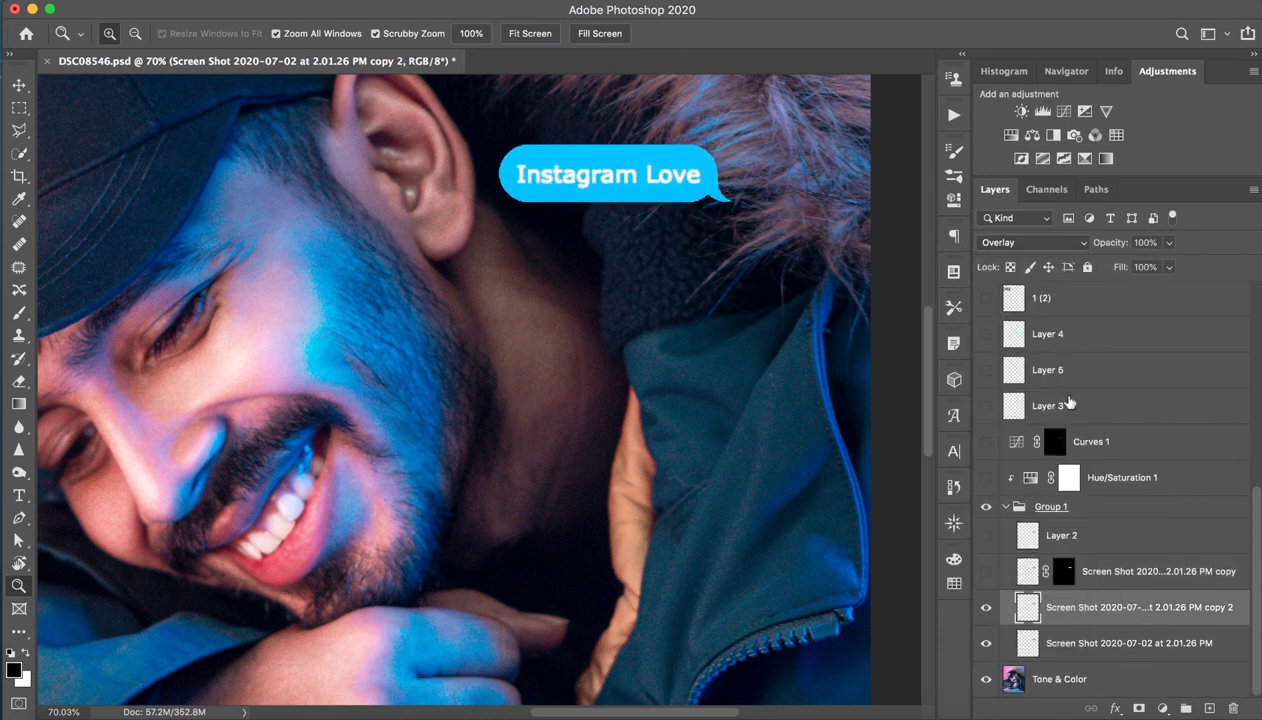
pyautogui.click(1101, 536)
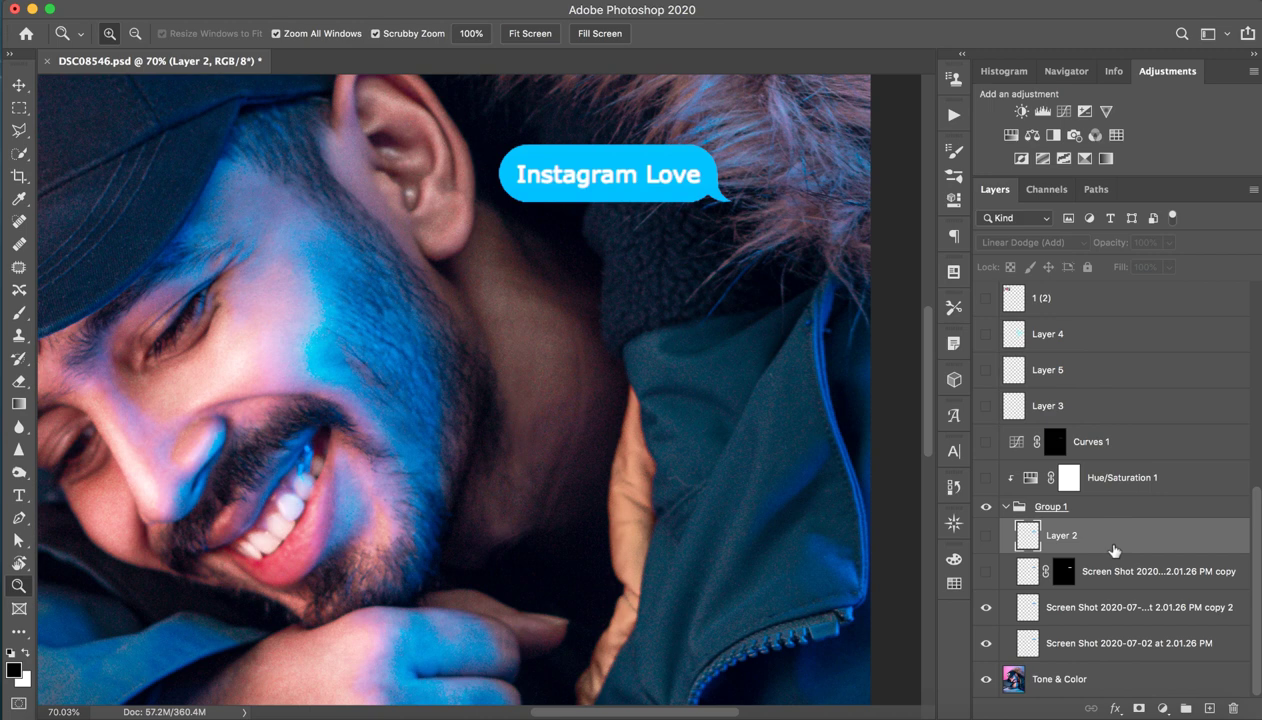
pyautogui.click(1113, 612)
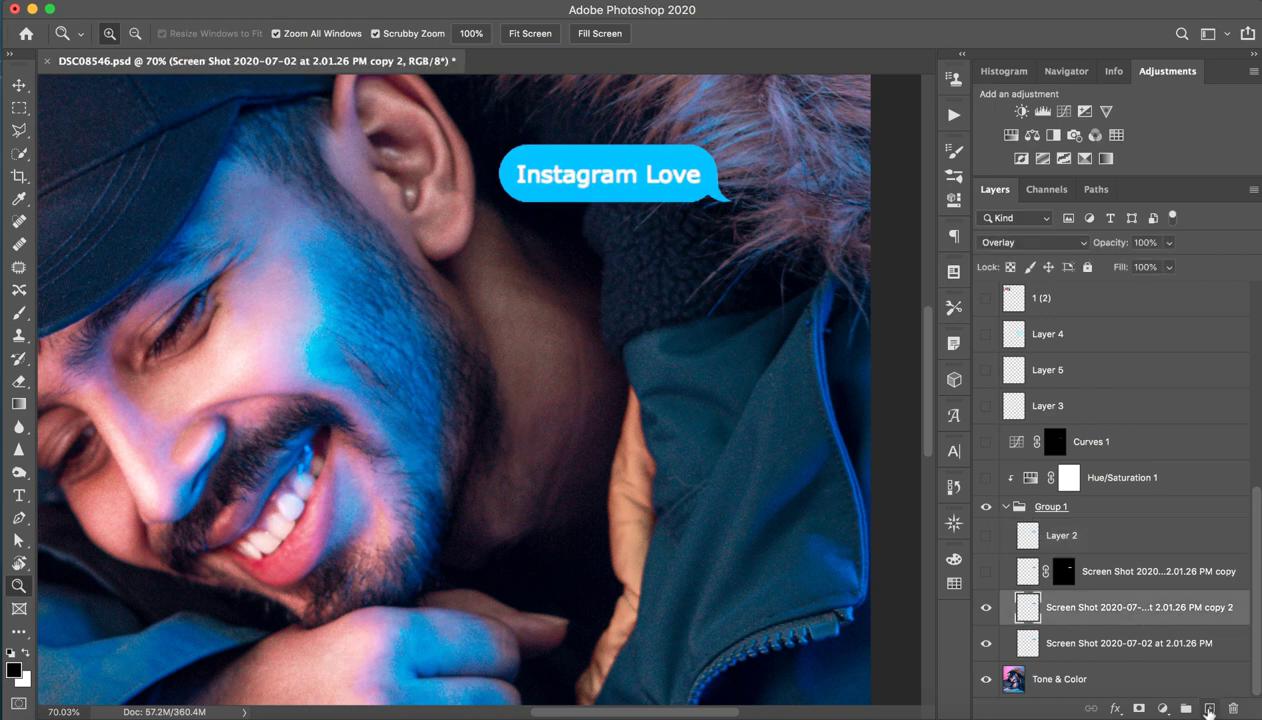
# - On a new layer, paint a soft glow around the bubble in its sampled cyan
pyautogui.click(1210, 709)
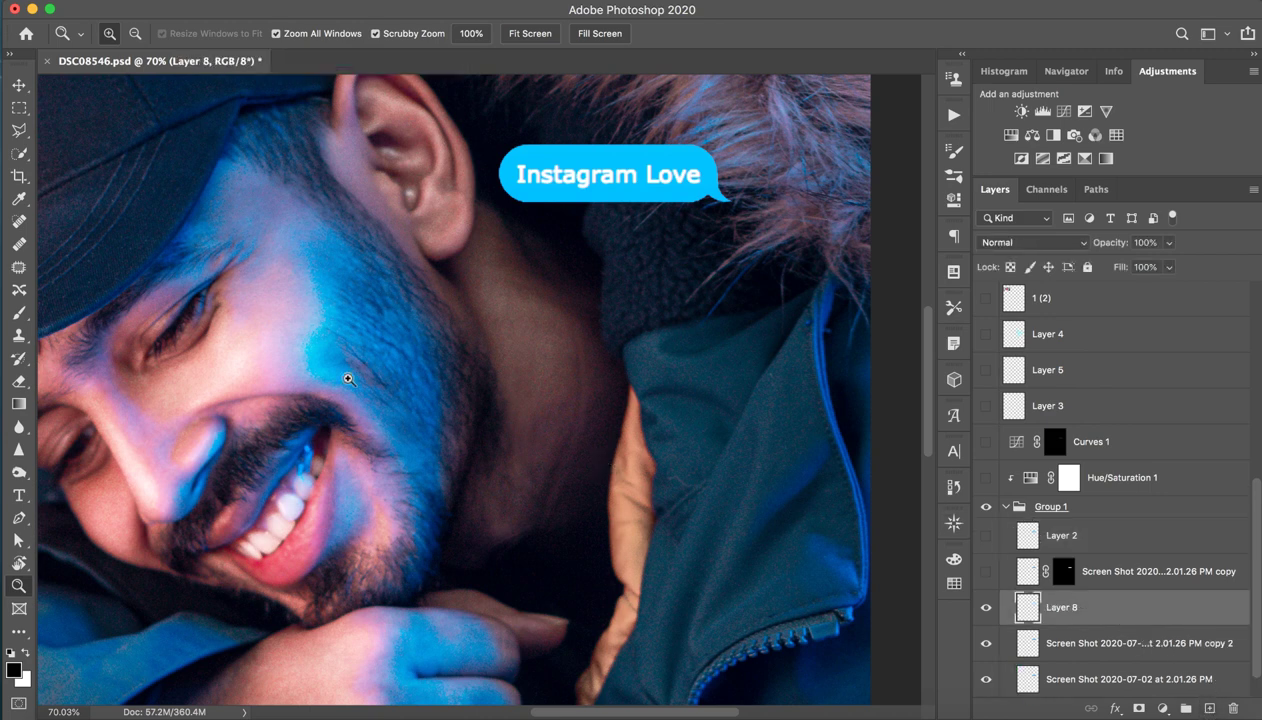
pyautogui.click(20, 314)
pyautogui.keyDown('alt'); pyautogui.click(545, 199); pyautogui.keyUp('alt')
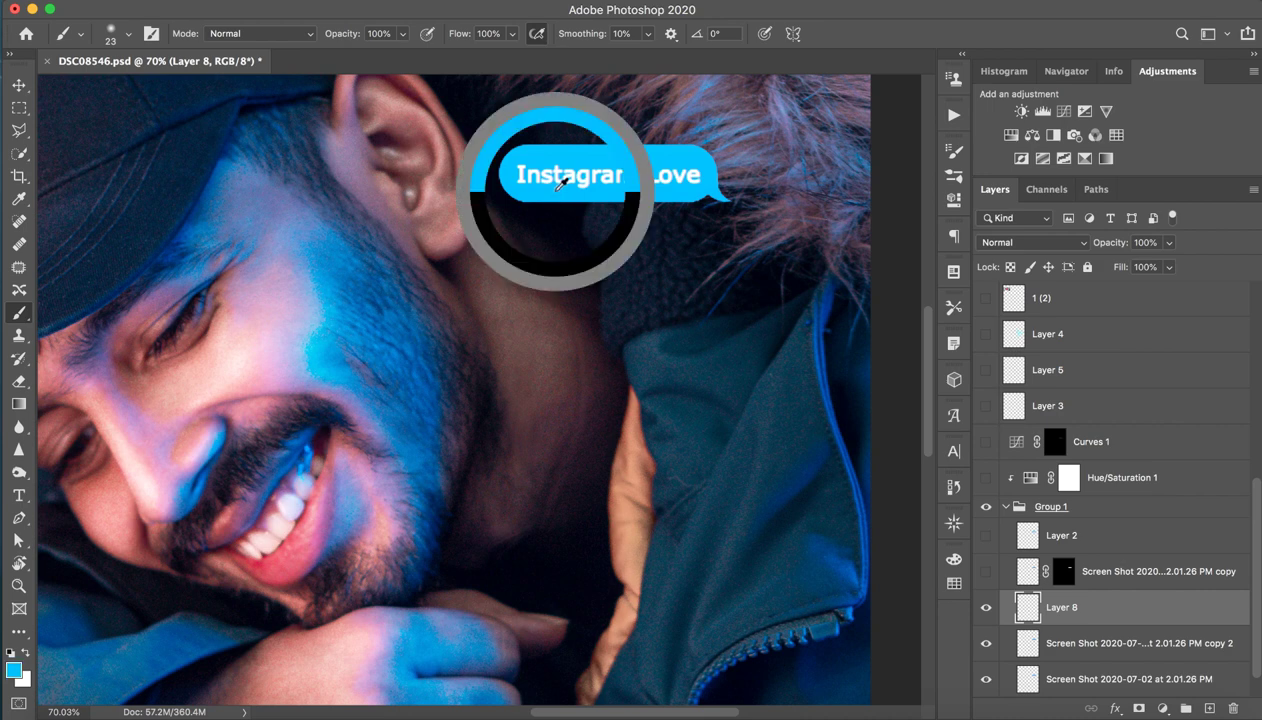
pyautogui.click(1005, 242)
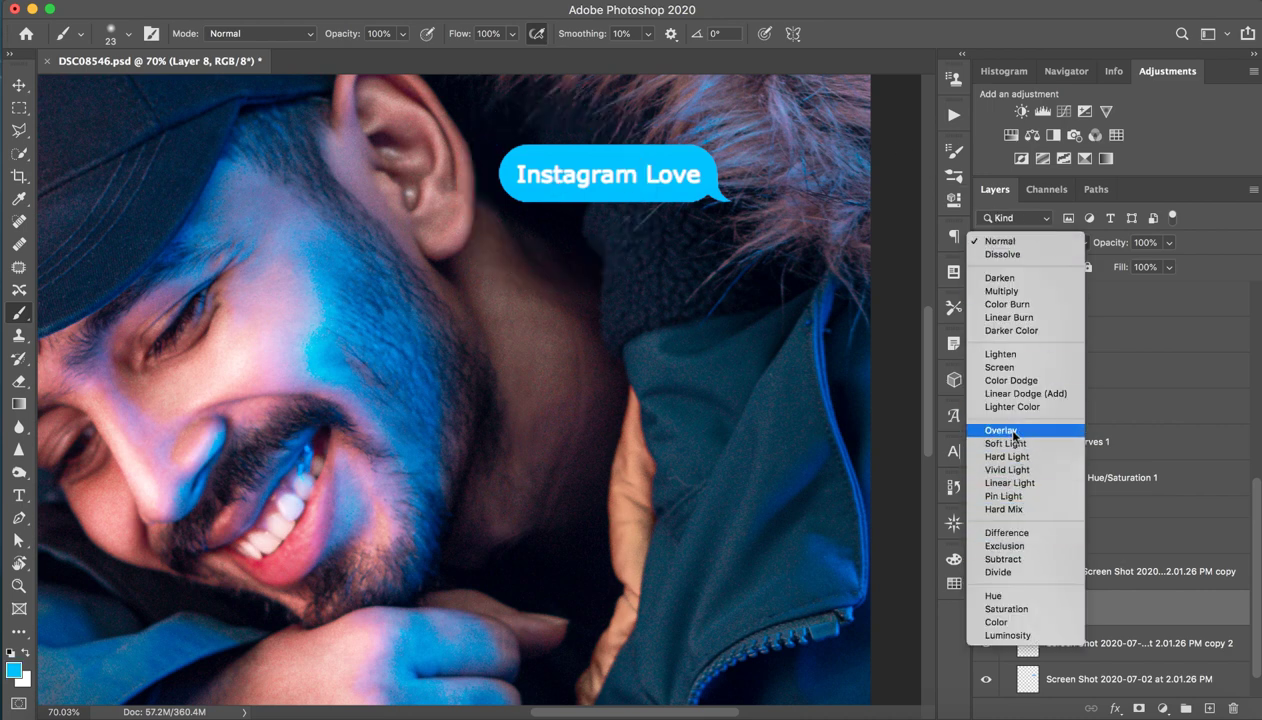
pyautogui.click(1011, 481)
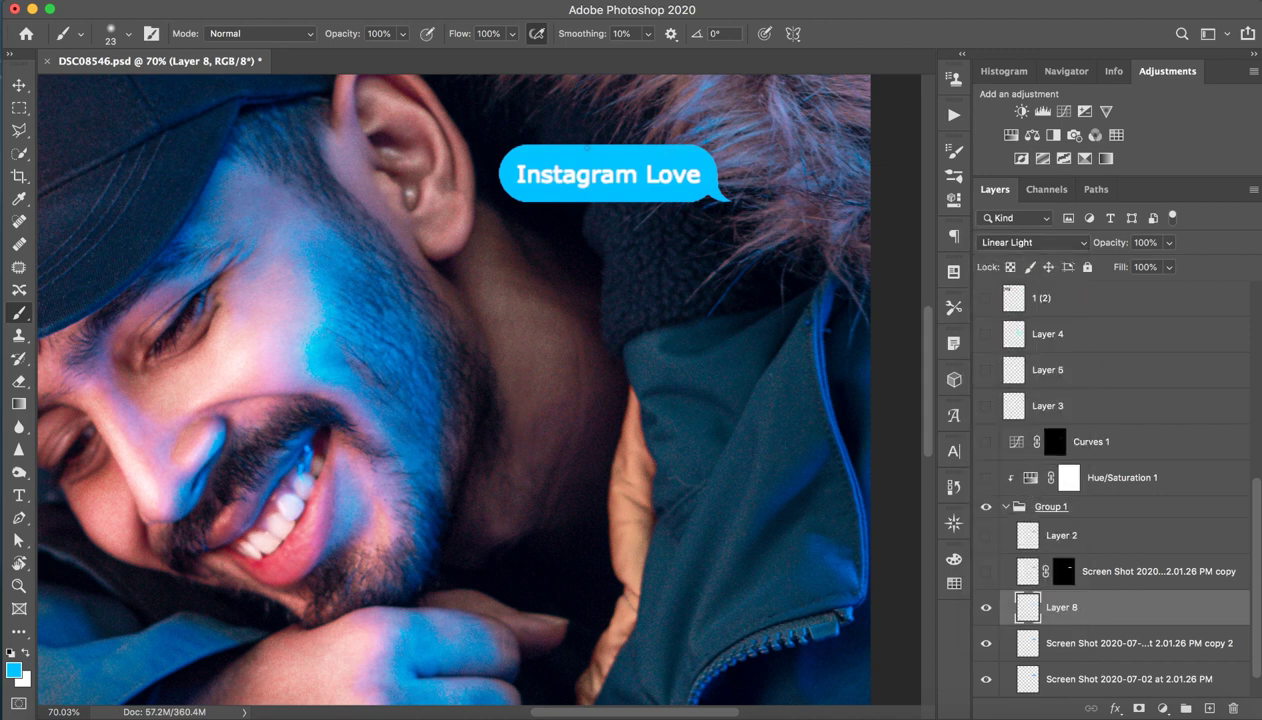
pyautogui.click(563, 167)
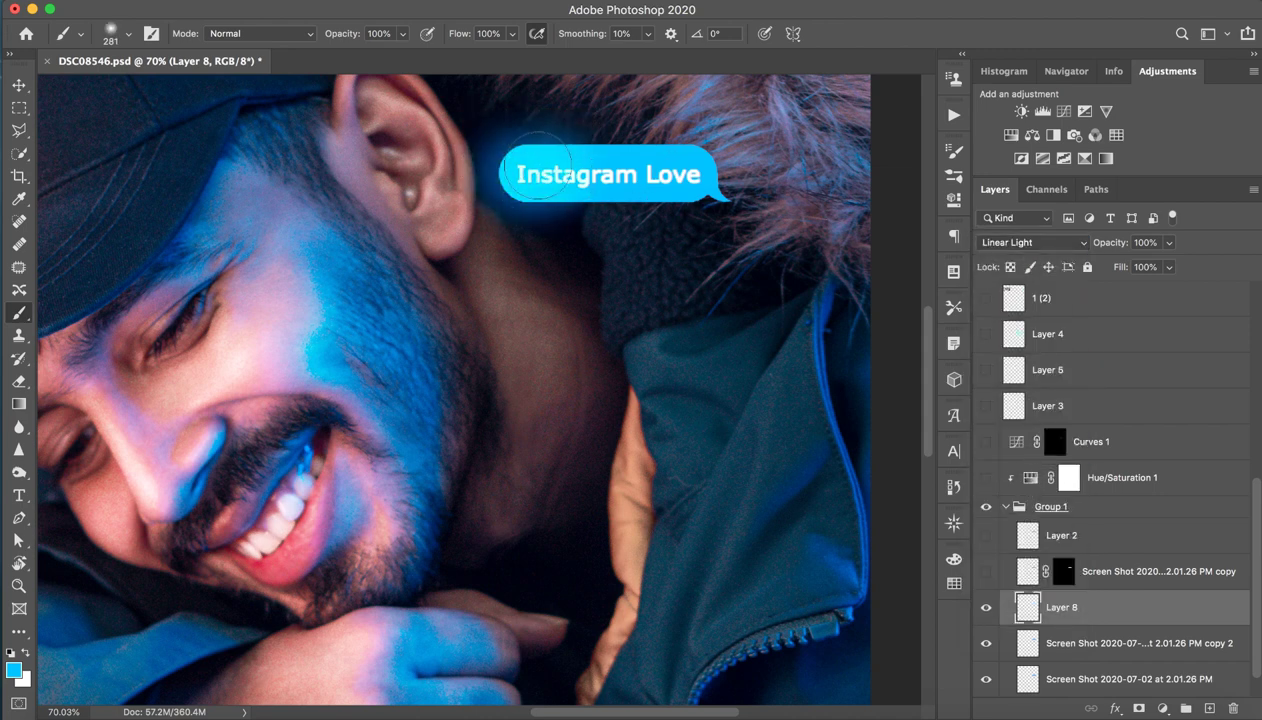
pyautogui.moveTo(563, 167)
pyautogui.mouseDown()
pyautogui.moveTo(508, 174)
pyautogui.moveTo(710, 176)
pyautogui.mouseUp()
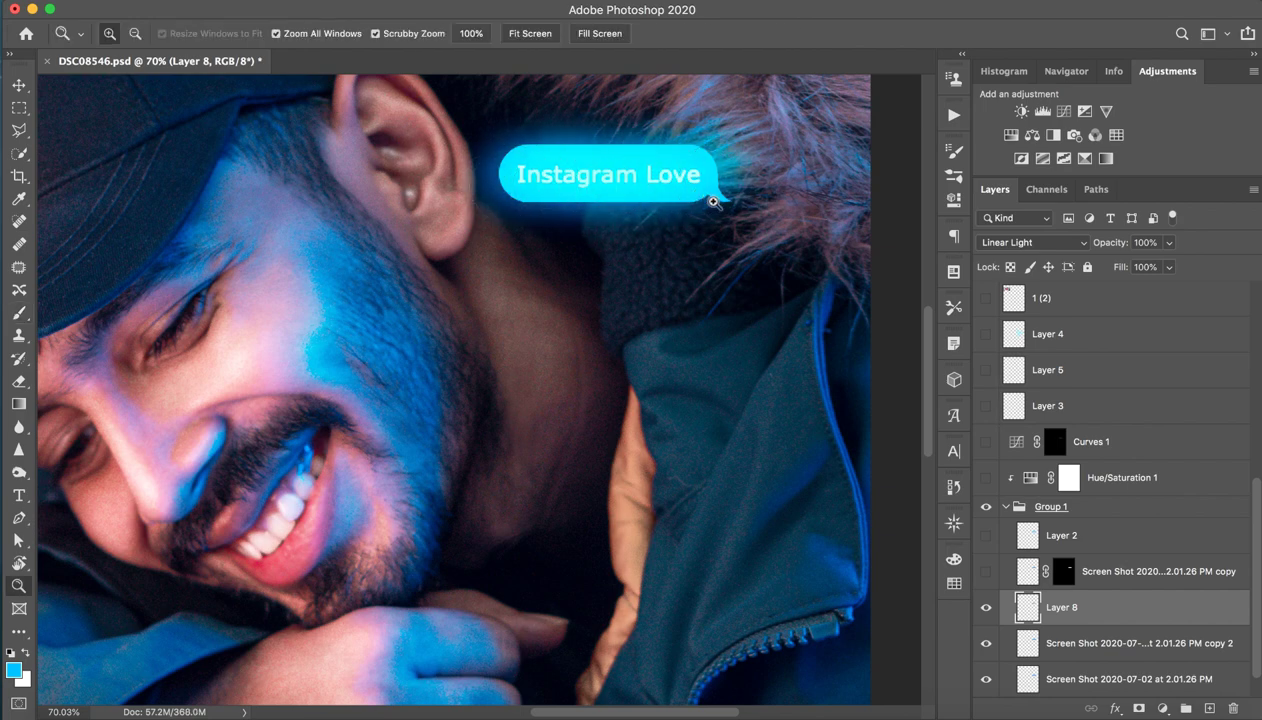
# - Compare the bubble with and without the glow, then blend the glow layer as Linear Dodge (Add)
pyautogui.hotkey('ctrl', '0')
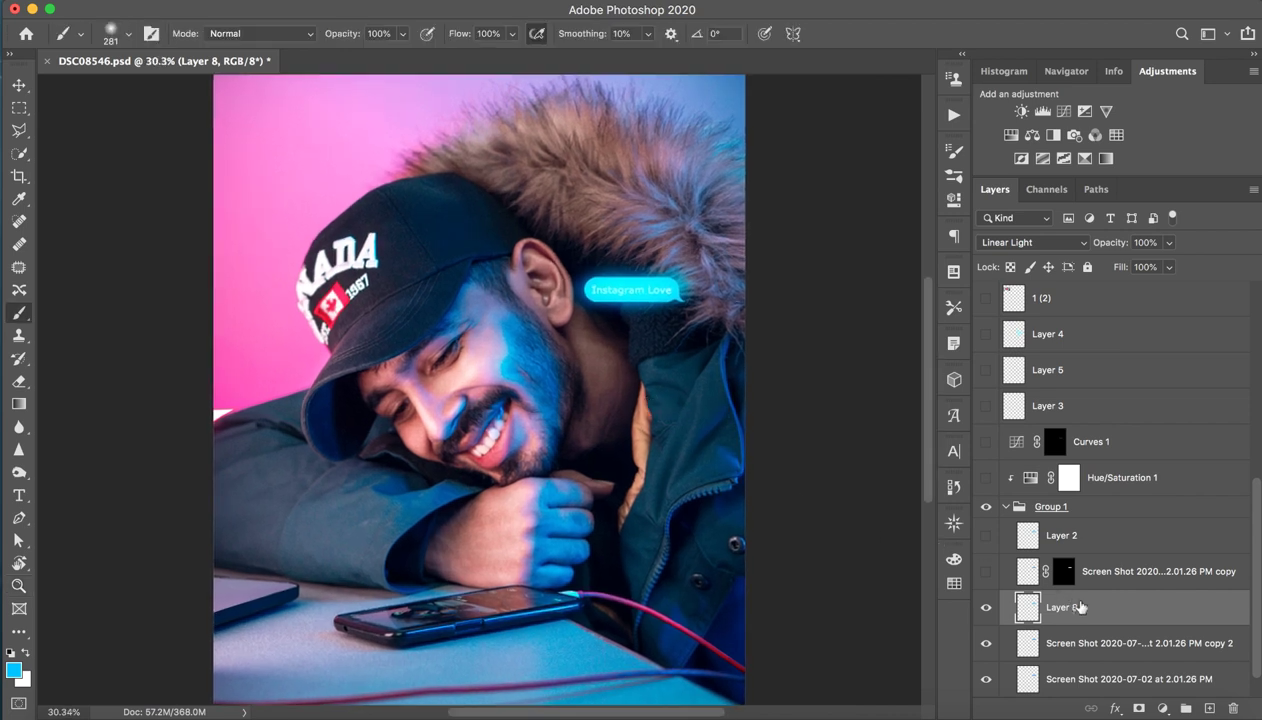
pyautogui.click(985, 608)
pyautogui.click(985, 608)
pyautogui.click(986, 610)
pyautogui.click(997, 246)
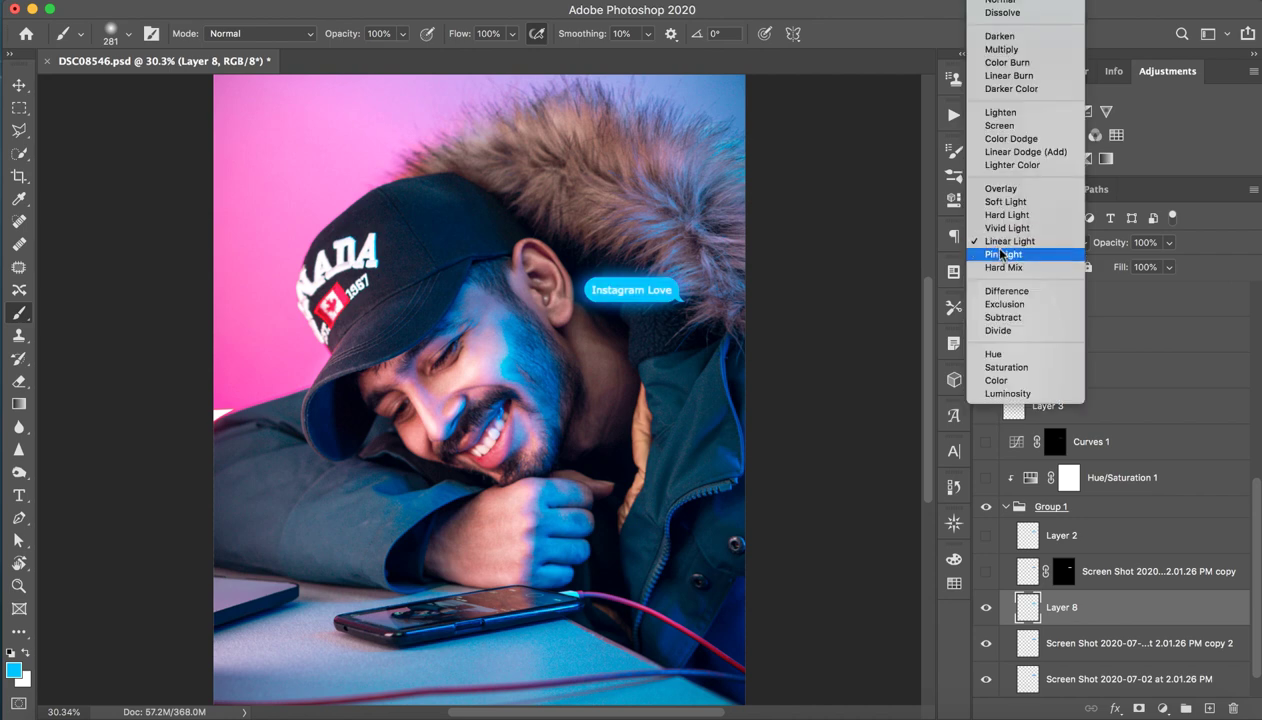
pyautogui.click(1008, 153)
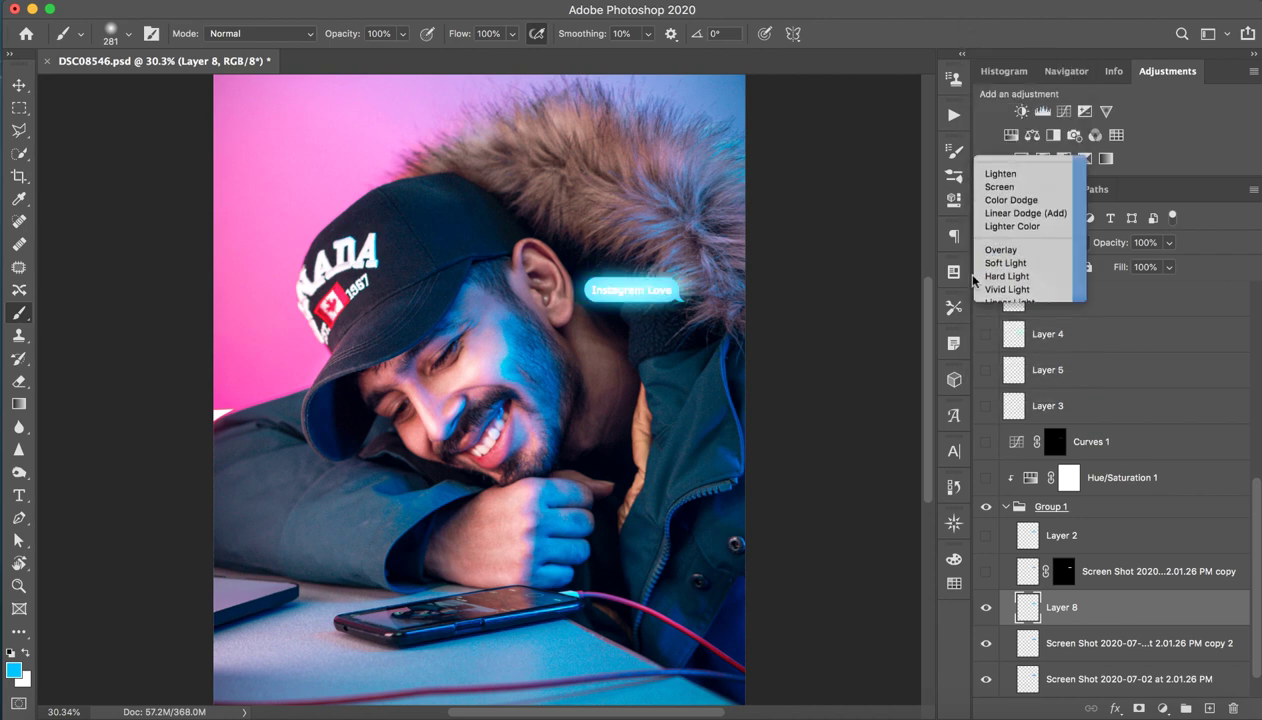
# - Zoom in on the speech bubble, compare the glow on and off, and leave it hidden
pyautogui.press('z')
pyautogui.moveTo(655, 278); pyautogui.dragTo(700, 282)
pyautogui.moveTo(800, 388); pyautogui.dragTo(850, 390)
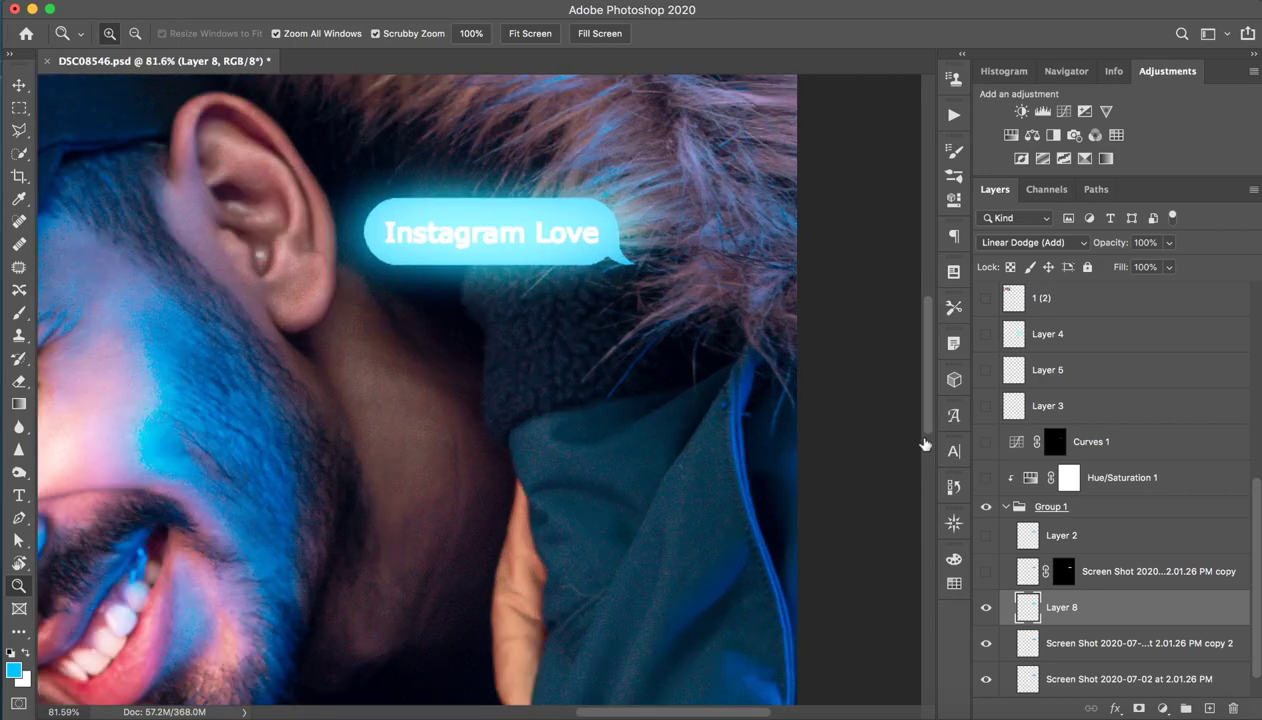
pyautogui.press('b')
pyautogui.click(986, 610)
pyautogui.click(986, 610)
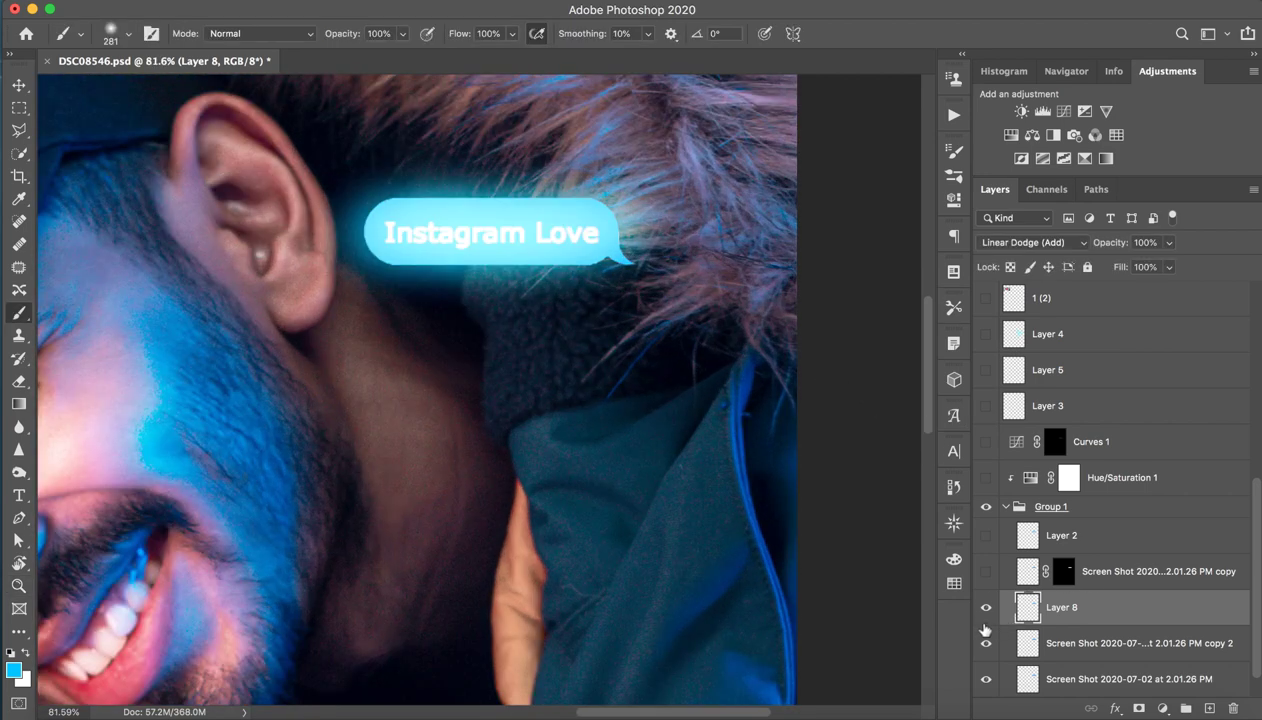
pyautogui.click(986, 607)
# - Delete Layer 8 and the screenshot copy 2 layer
pyautogui.click(987, 612)
pyautogui.click(1068, 646)
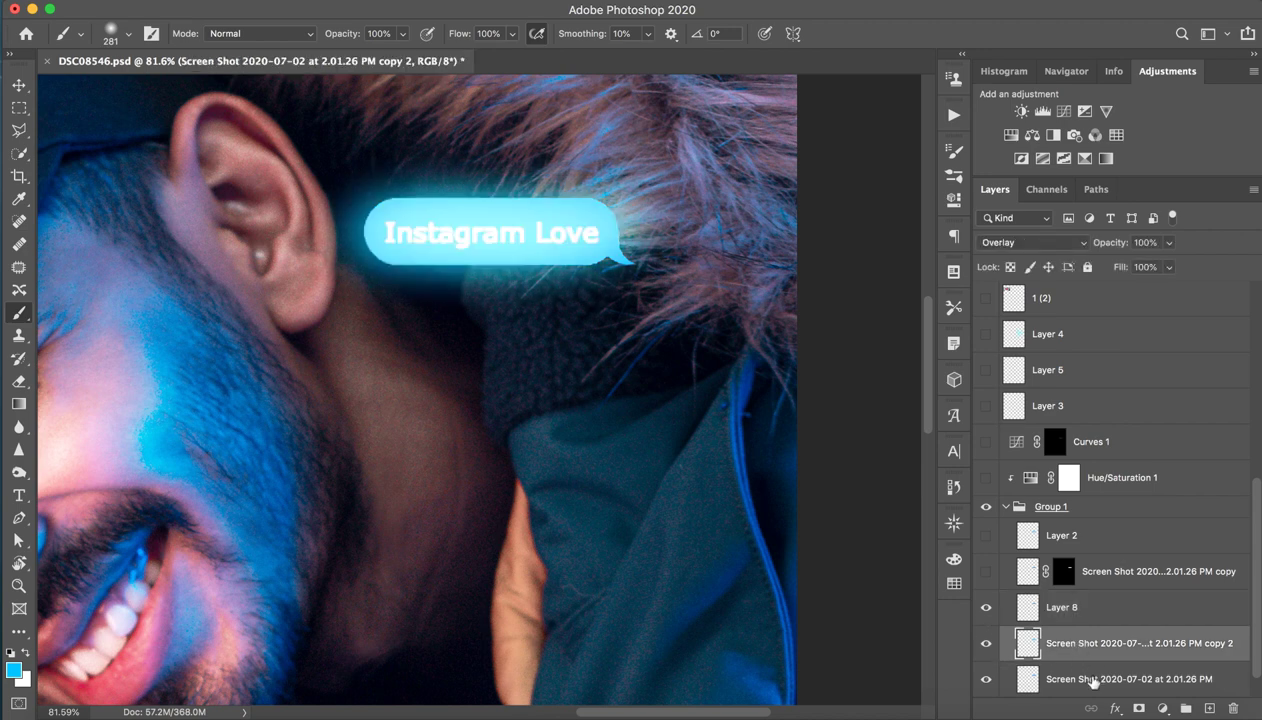
pyautogui.keyDown('shift'); pyautogui.click(1079, 610); pyautogui.keyUp('shift')
pyautogui.click(1230, 708)
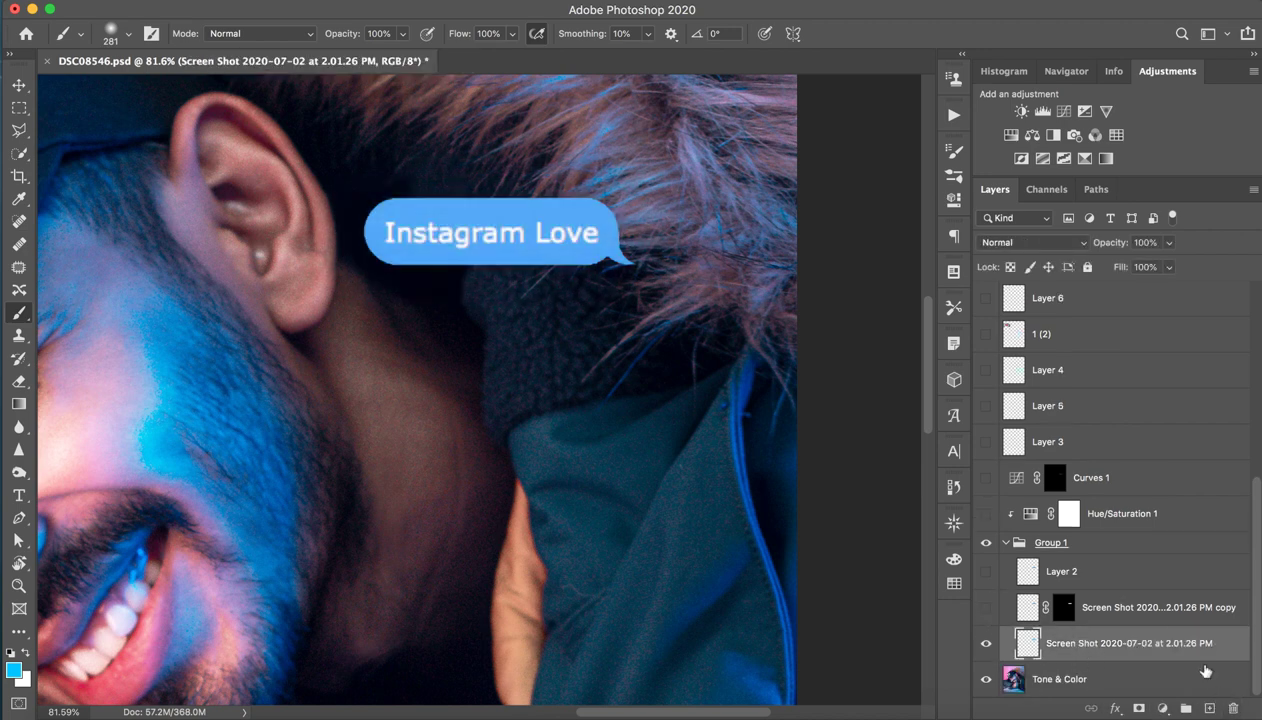
# - Turn on the earlier screenshot copy and Layer 2 glow, then collapse Group 1
pyautogui.click(986, 607)
pyautogui.click(1112, 598)
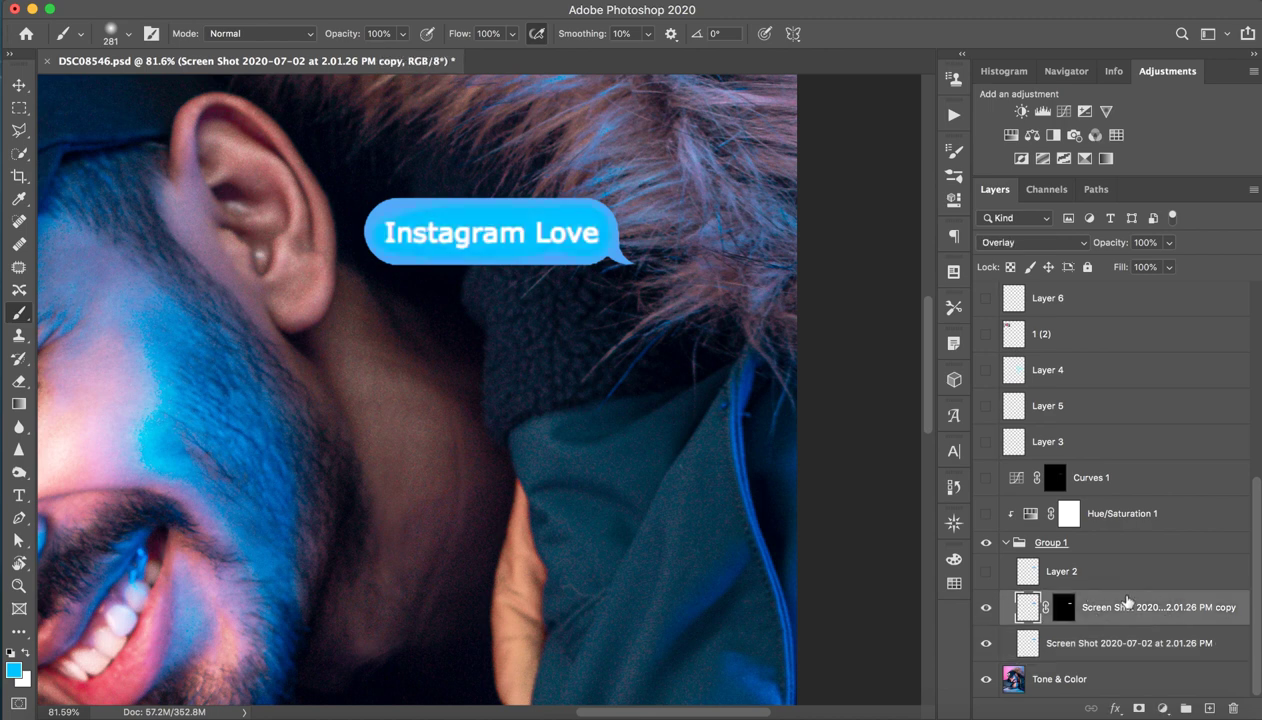
pyautogui.click(1075, 576)
pyautogui.click(986, 571)
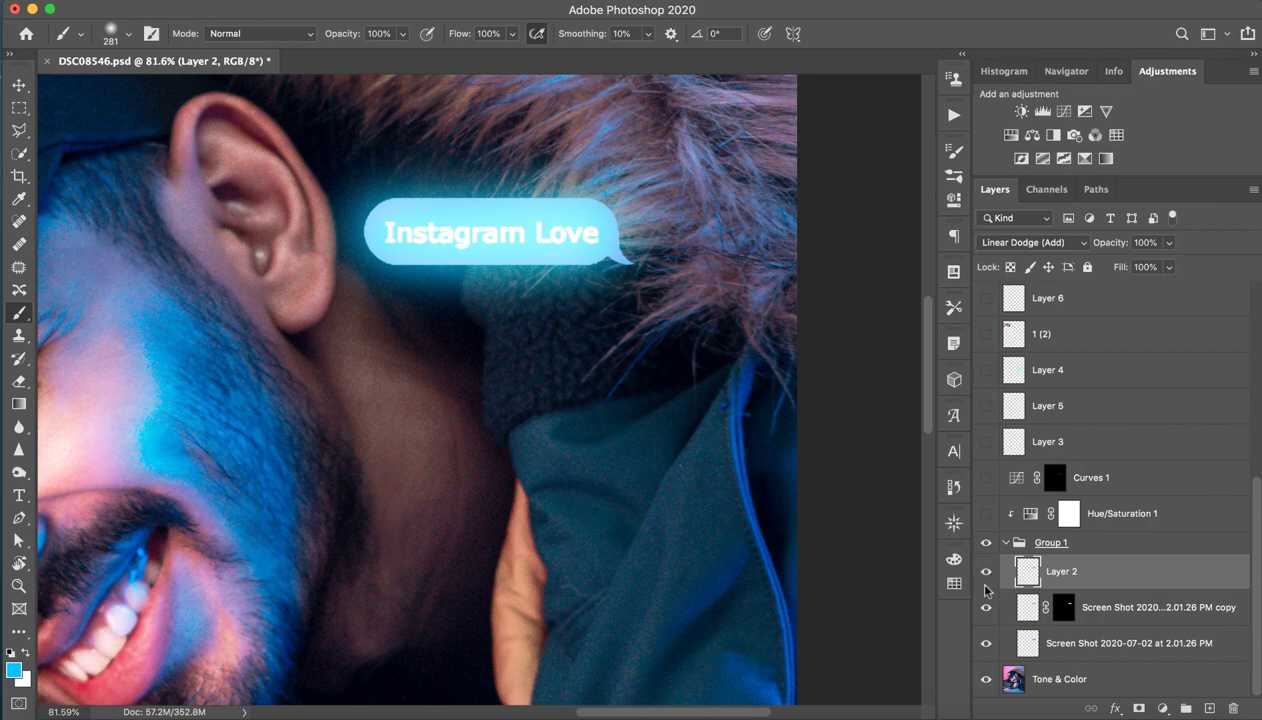
pyautogui.press('z')
pyautogui.moveTo(679, 524)
pyautogui.mouseDown()
pyautogui.moveTo(596, 462)
pyautogui.moveTo(639, 405)
pyautogui.mouseUp()
pyautogui.press('b')
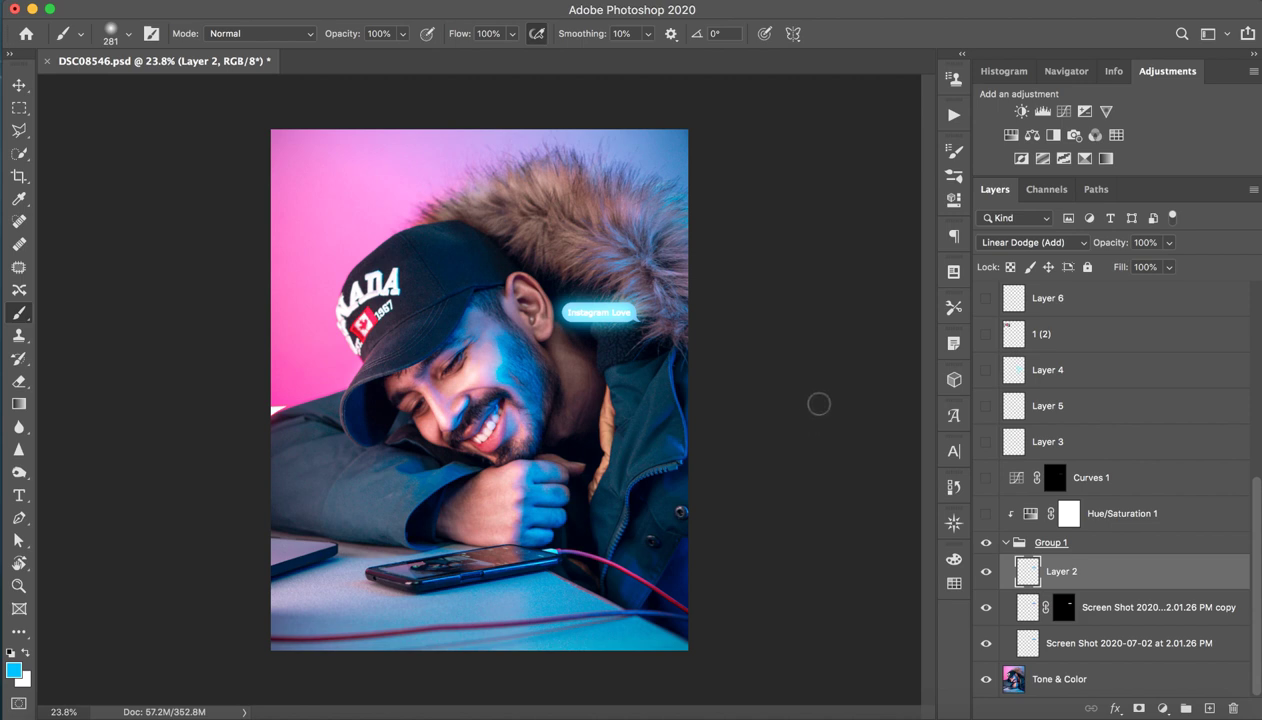
pyautogui.click(1007, 543)
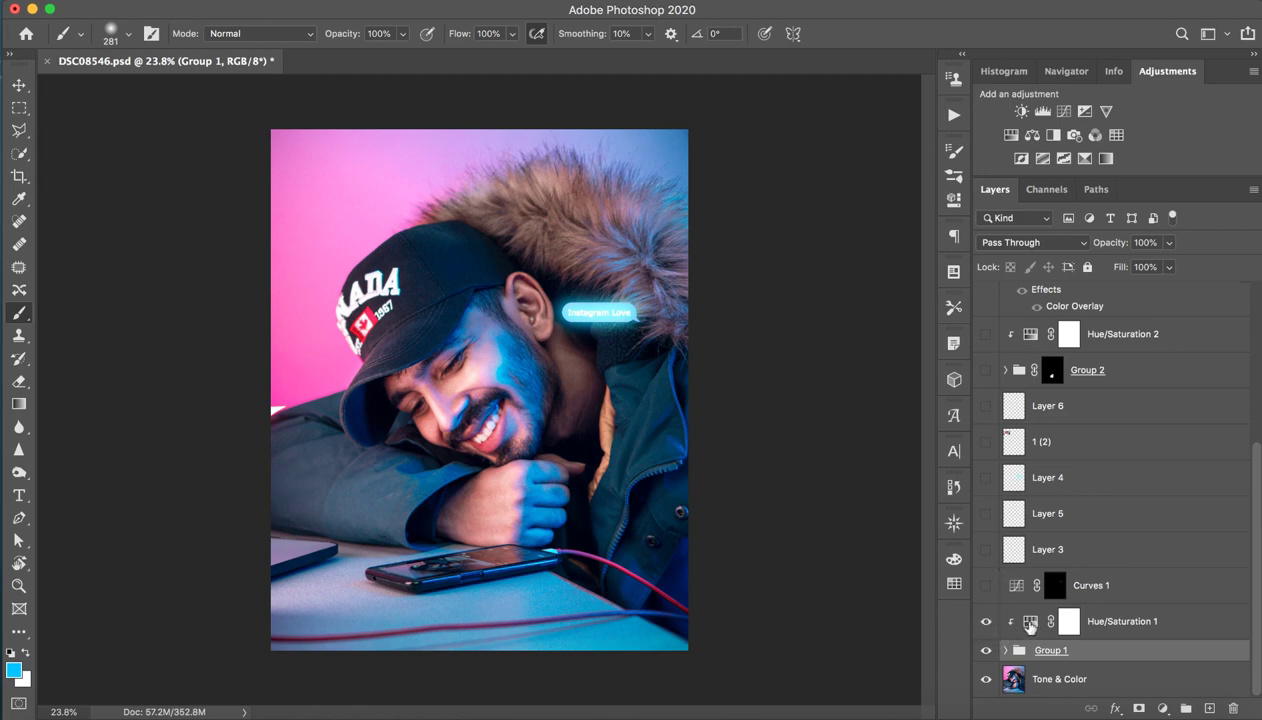
# - Hide Hue/Saturation 1 and inspect its settings with the face and bubble zoomed in
pyautogui.click(1030, 625)
pyautogui.click(986, 621)
pyautogui.press('z')
pyautogui.moveTo(606, 313); pyautogui.dragTo(835, 340)
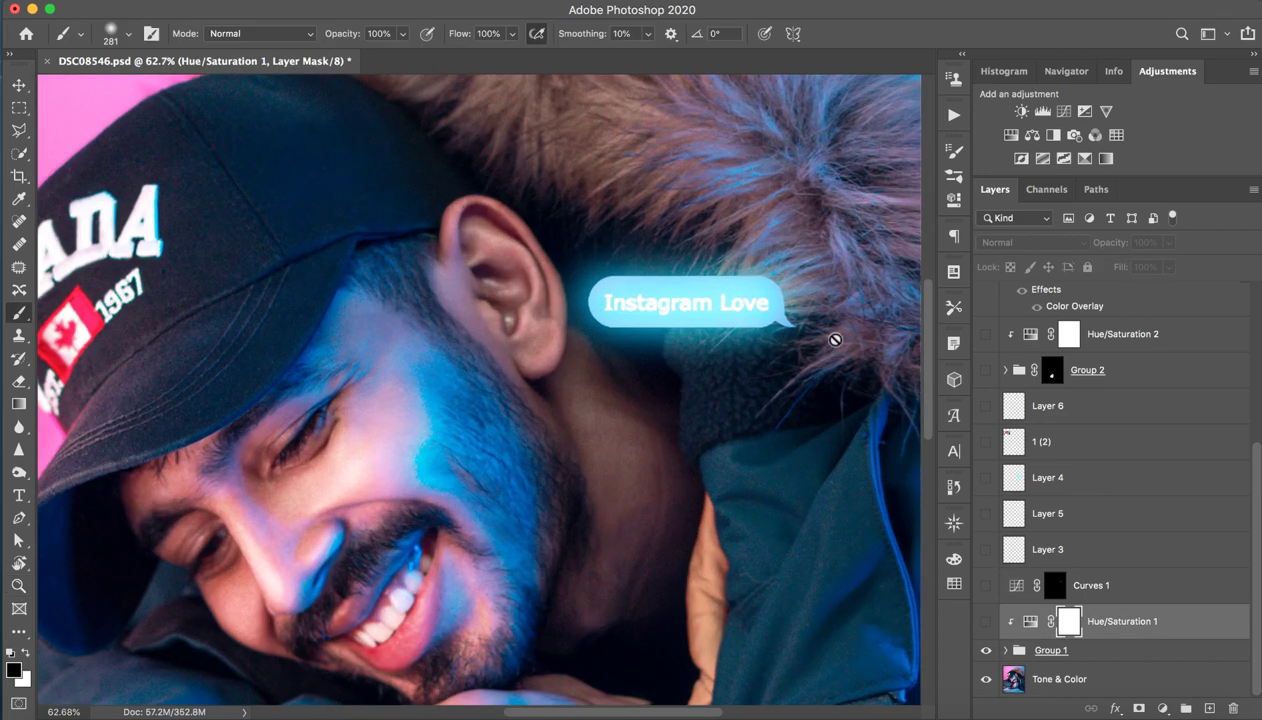
pyautogui.scroll(-3, 800, 380)
pyautogui.hscroll(3, 800, 380)
pyautogui.doubleClick(1030, 621)
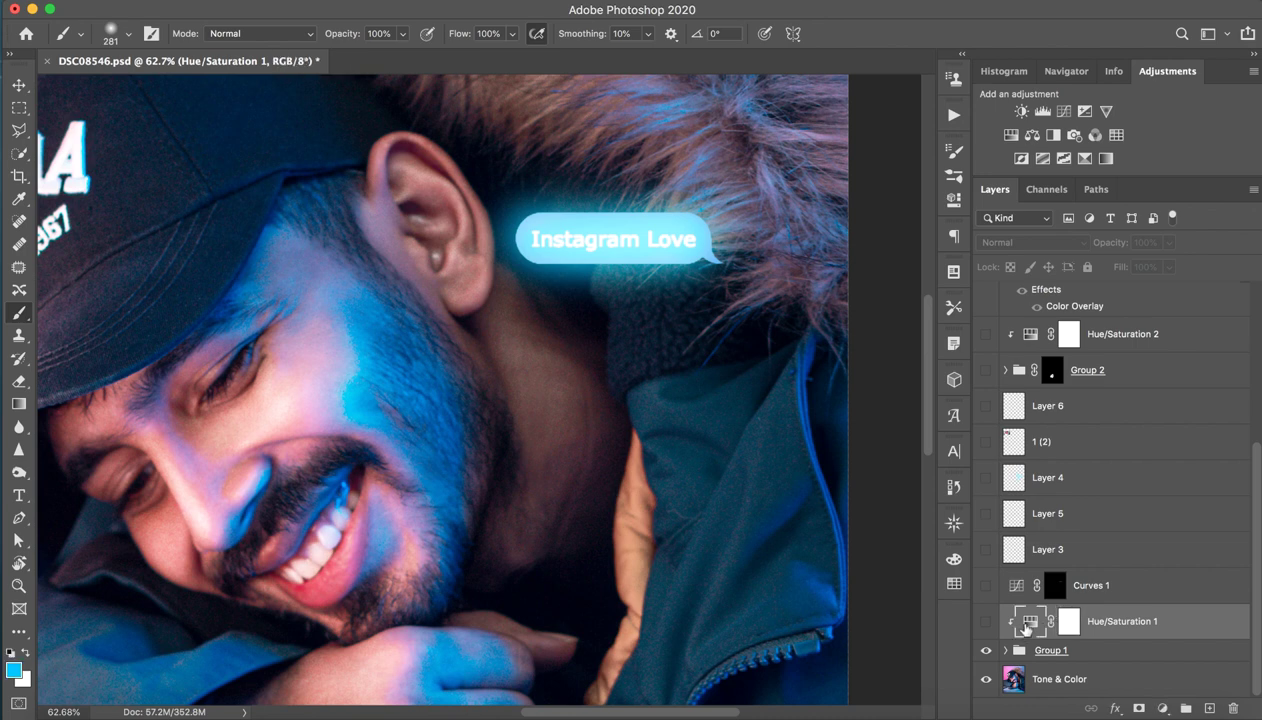
pyautogui.click(986, 621)
pyautogui.click(905, 144)
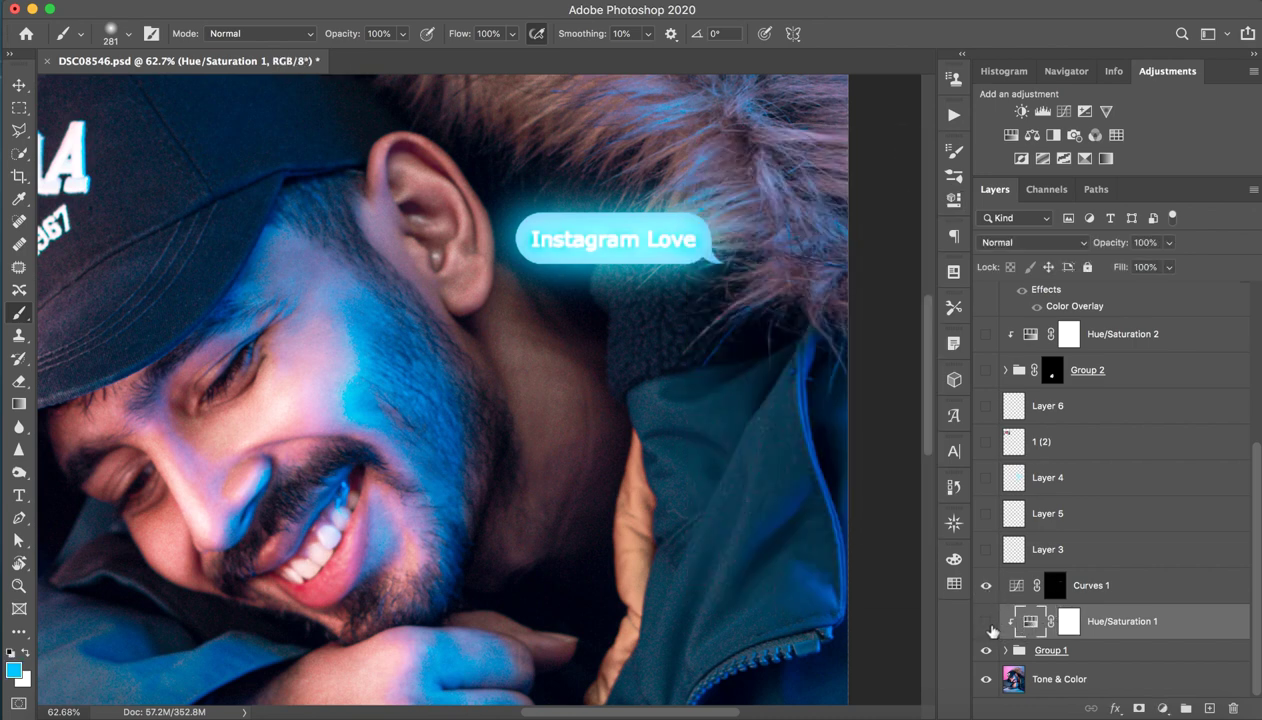
# - Compare the bubble's colours without Hue/Saturation 1, then turn it back on and fit the photo
pyautogui.press('z')
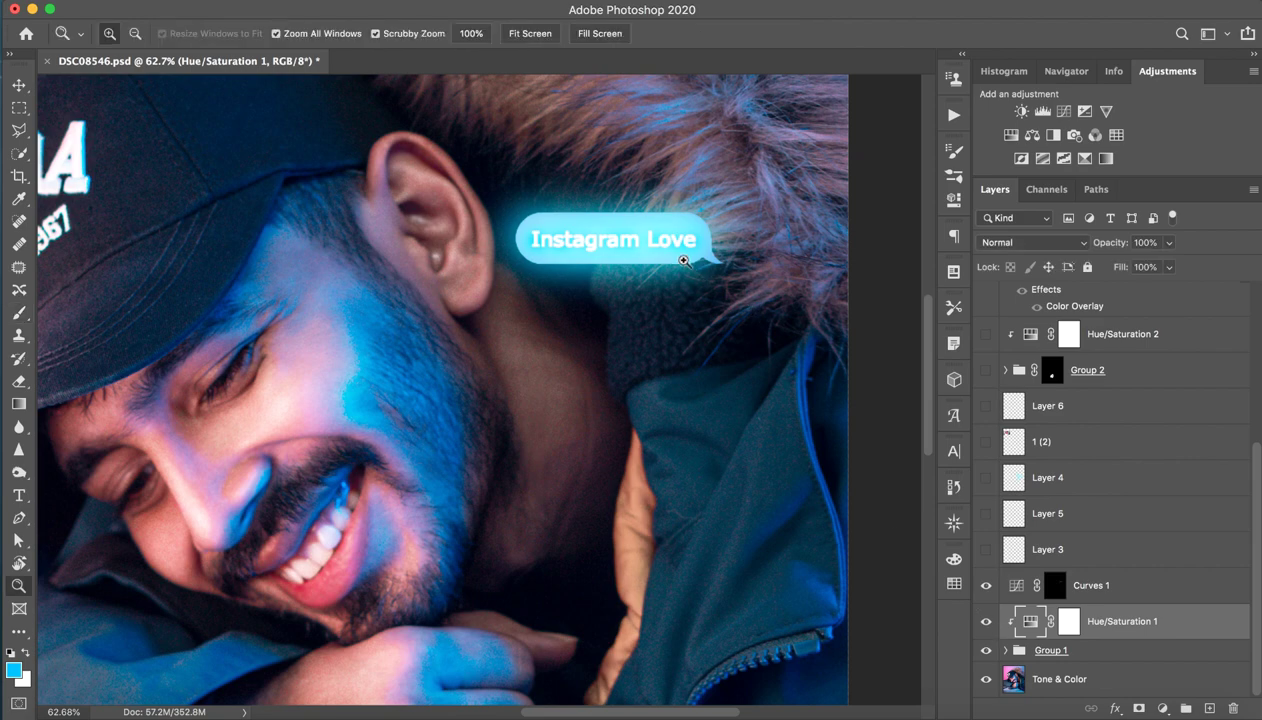
pyautogui.moveTo(683, 261); pyautogui.dragTo(866, 465)
pyautogui.press('b')
pyautogui.click(987, 620)
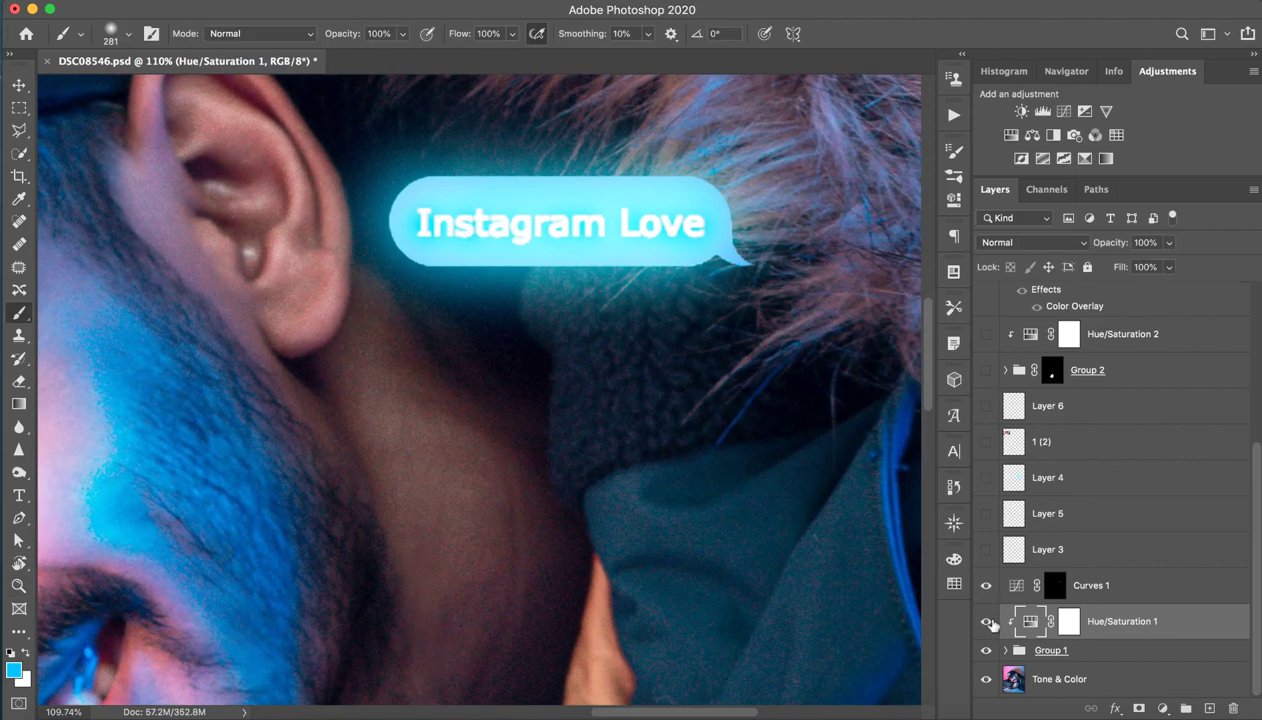
pyautogui.press('z')
pyautogui.moveTo(769, 479); pyautogui.dragTo(701, 479)
pyautogui.press('b')
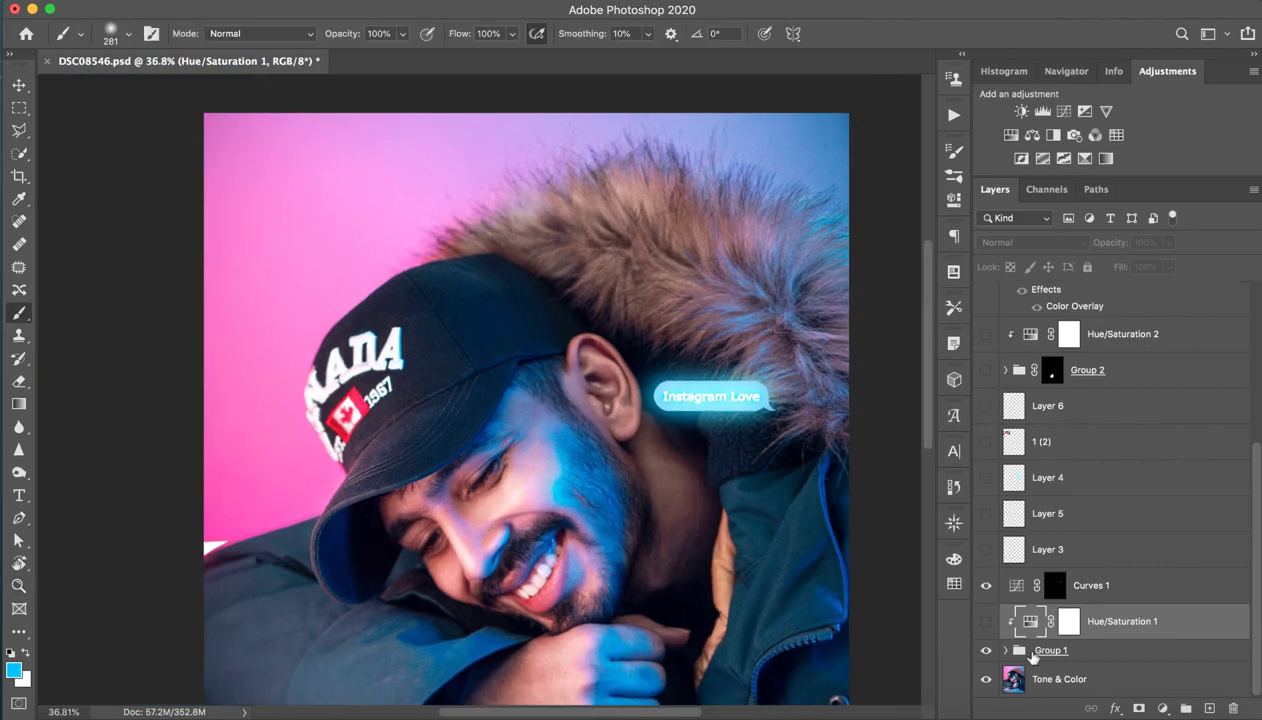
pyautogui.click(986, 621)
pyautogui.hotkey('ctrl', '0')
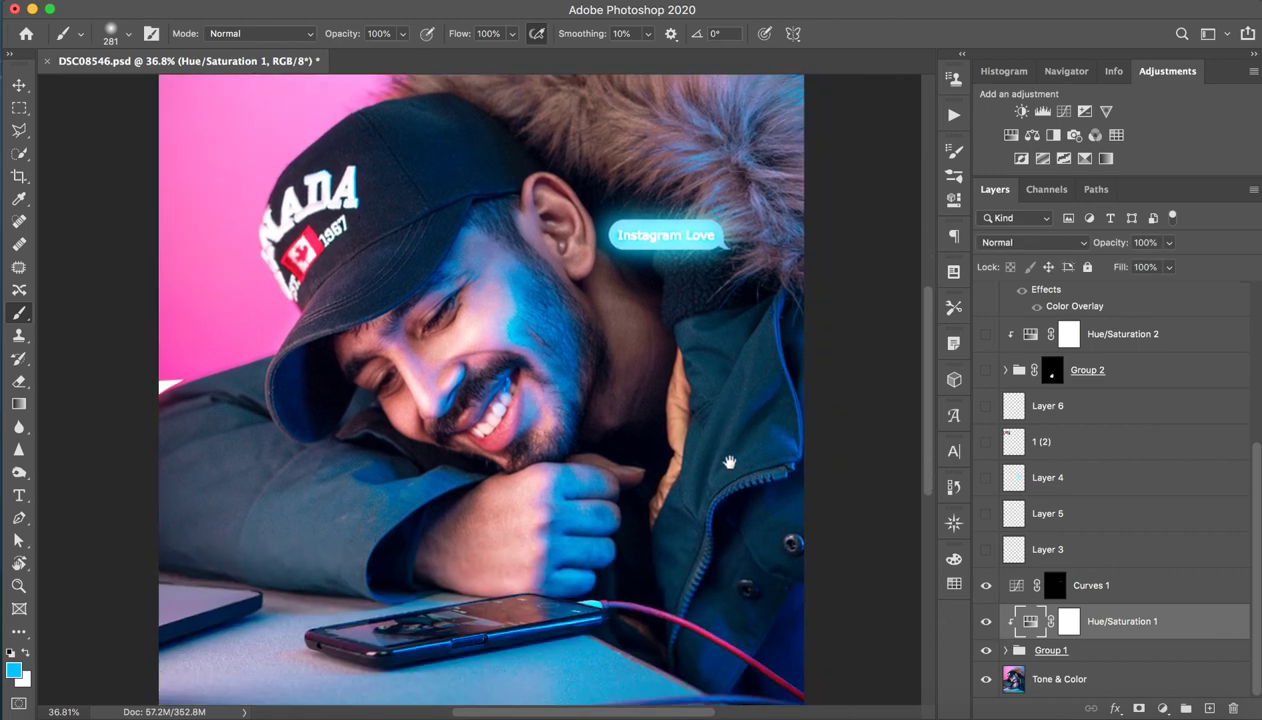
pyautogui.press('z')
pyautogui.moveTo(830, 433); pyautogui.dragTo(777, 433)
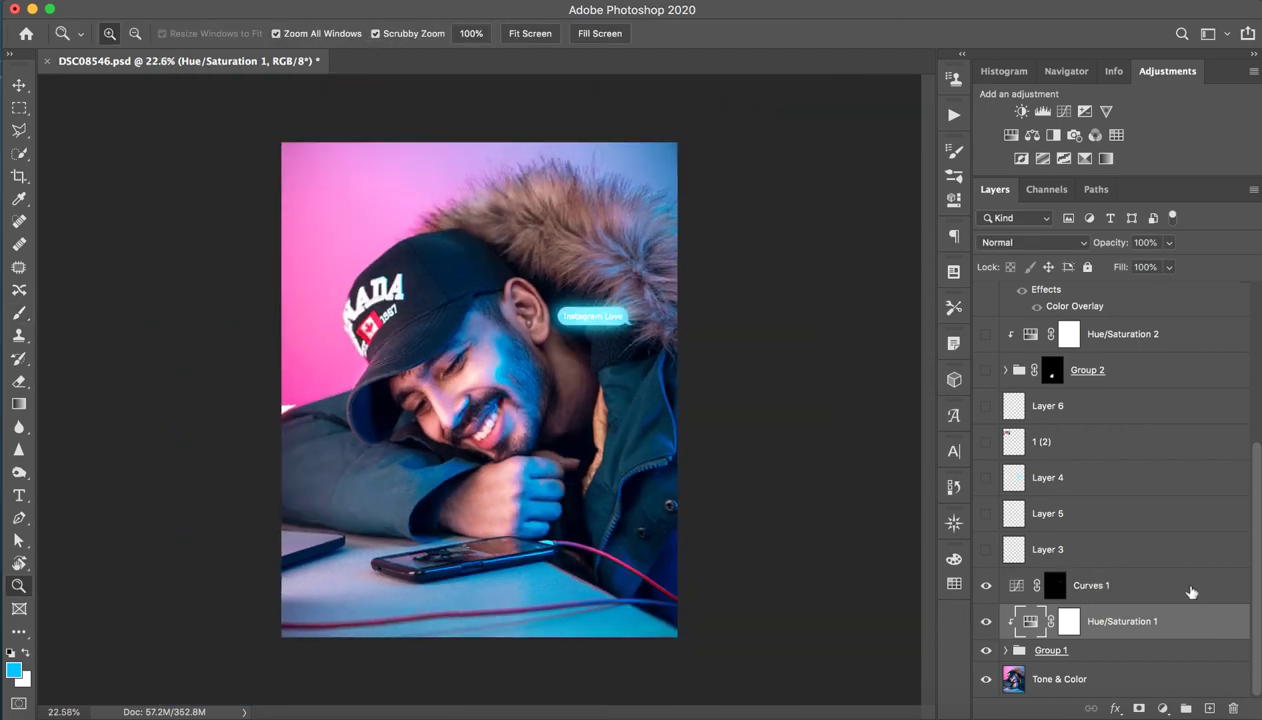
# - Check Curves 1 and Layer 3 on and off, then add a new blank layer above Layer 3
pyautogui.click(1136, 597)
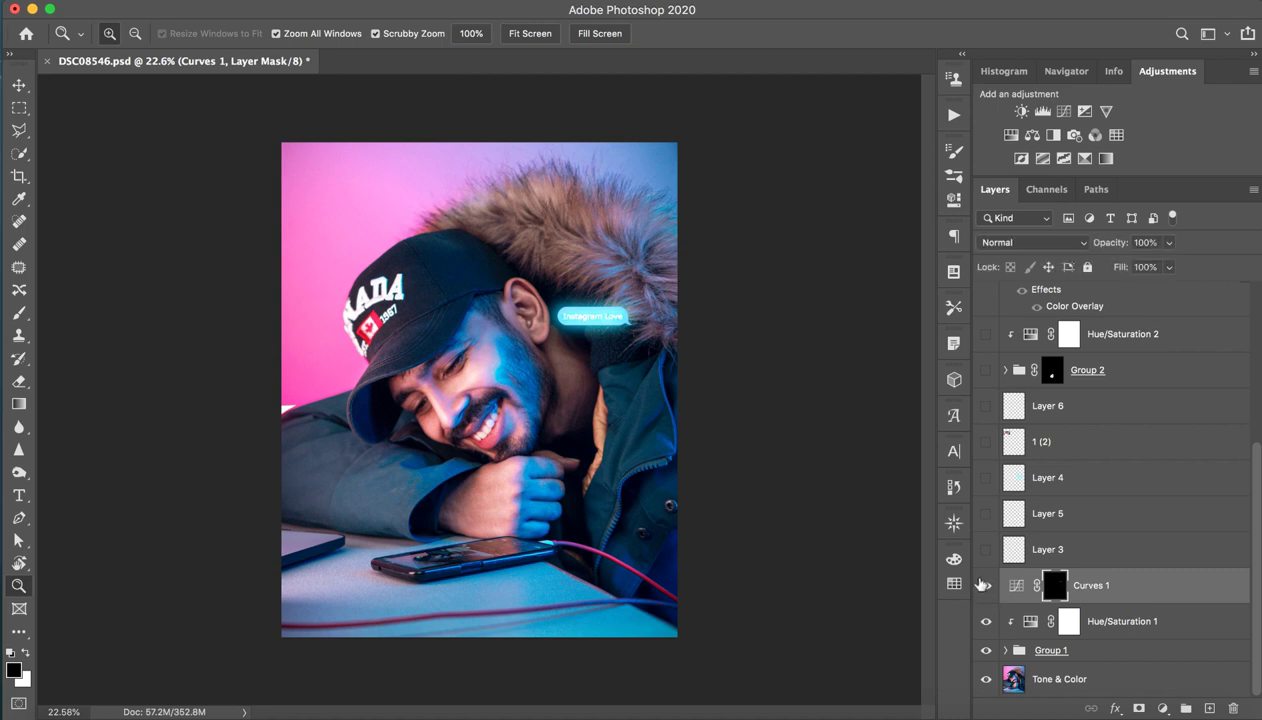
pyautogui.click(984, 588)
pyautogui.click(990, 553)
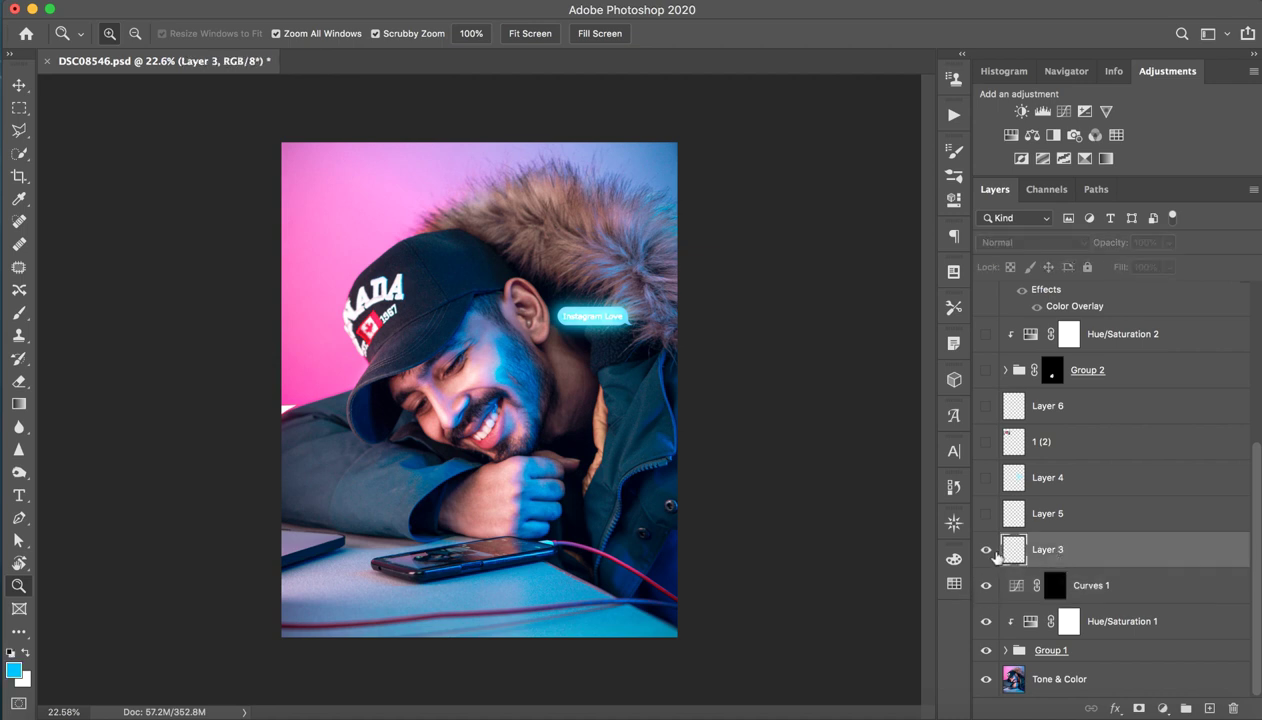
pyautogui.click(987, 551)
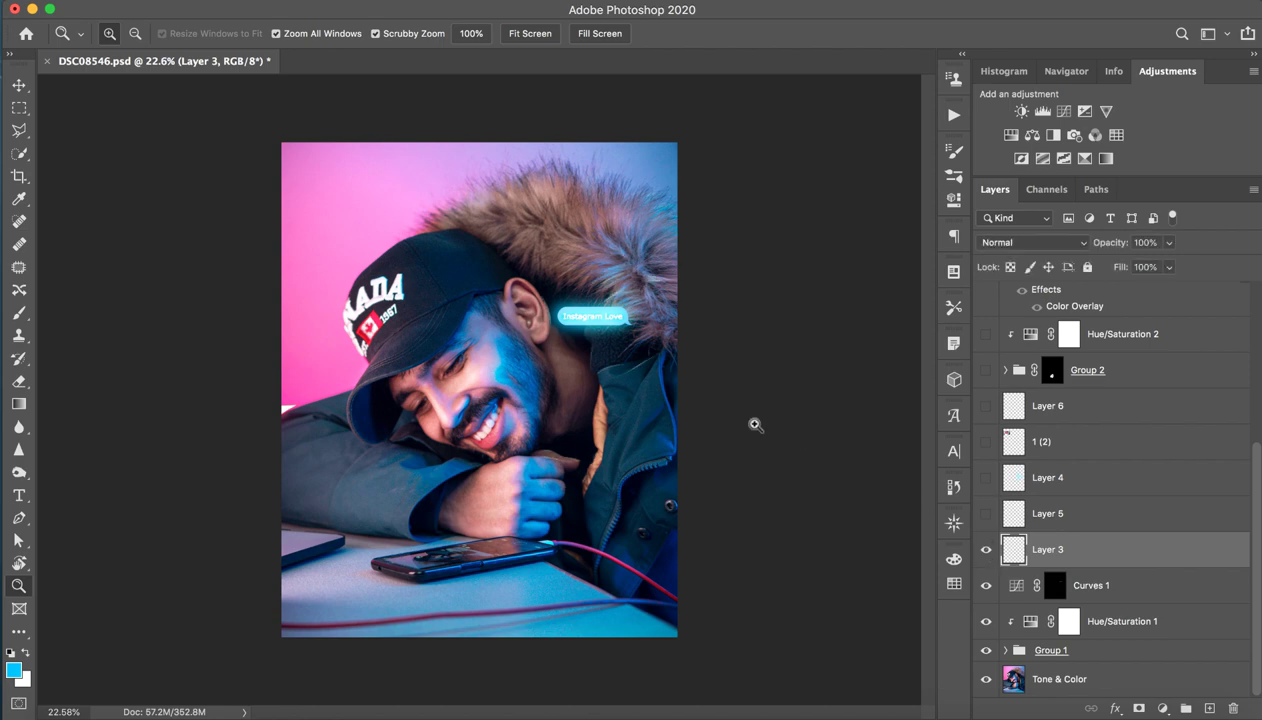
pyautogui.moveTo(668, 351); pyautogui.dragTo(803, 413)
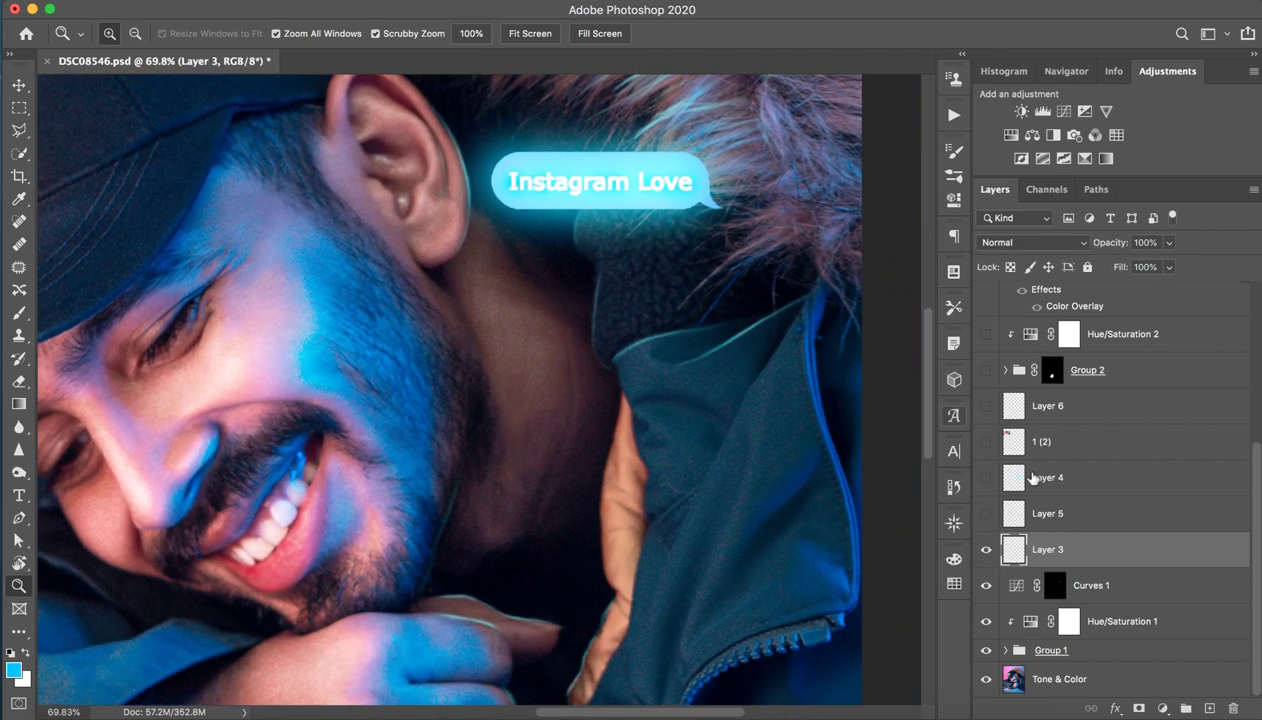
pyautogui.click(987, 550)
pyautogui.click(1209, 708)
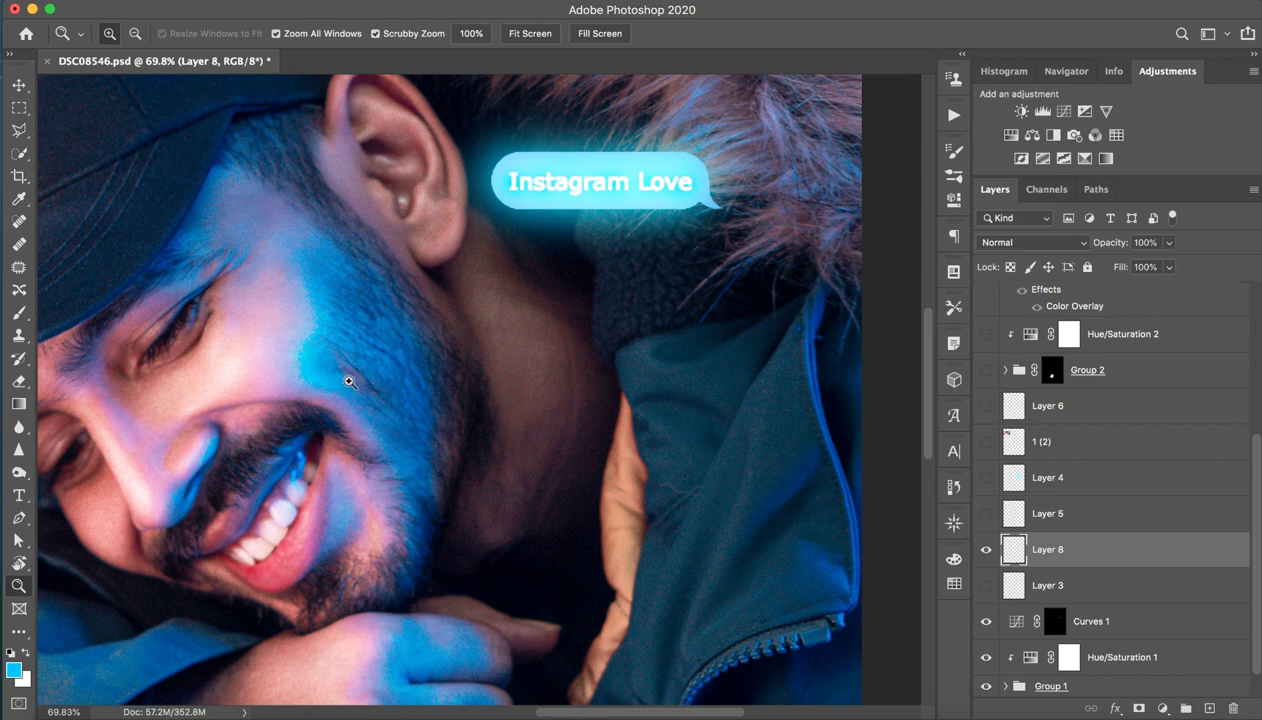
# - Set the brush to the bubble's light cyan at 19 px, with the document in a floating window
pyautogui.press('b')
pyautogui.keyDown('alt'); pyautogui.click(620, 190); pyautogui.keyUp('alt')
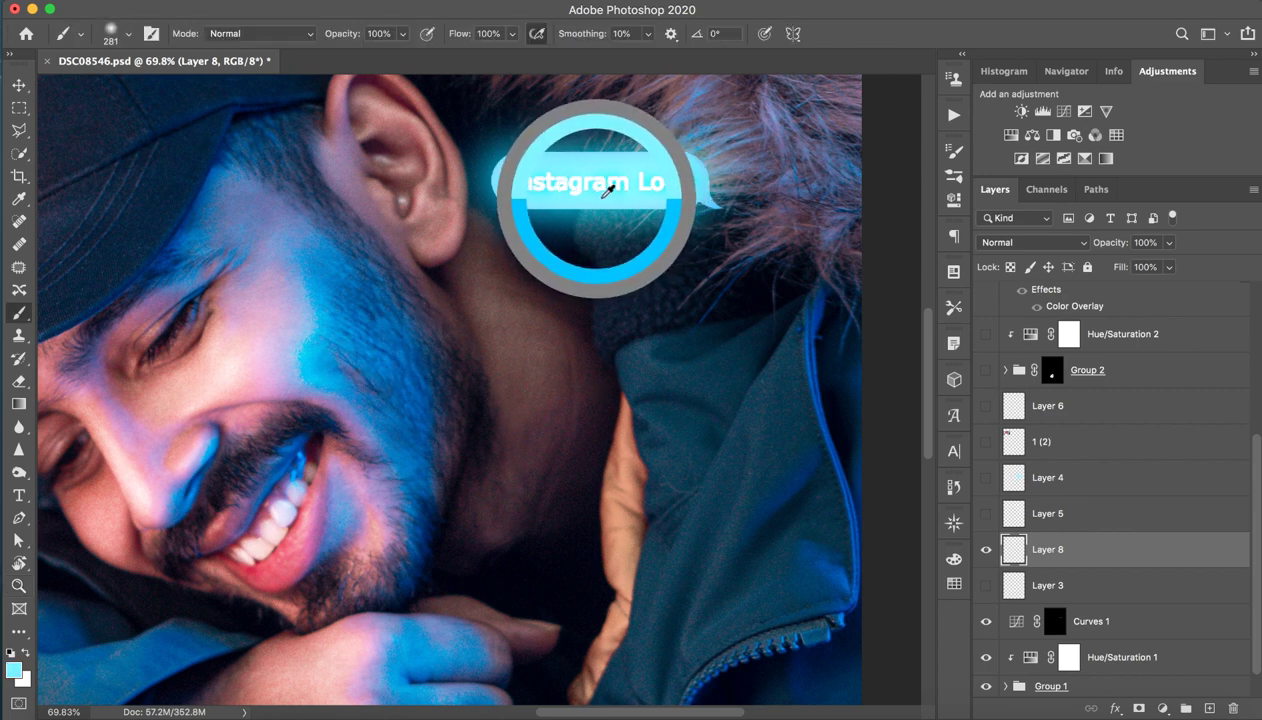
pyautogui.moveTo(542, 112)
pyautogui.mouseDown()
pyautogui.moveTo(460, 137)
pyautogui.moveTo(468, 107)
pyautogui.mouseUp()
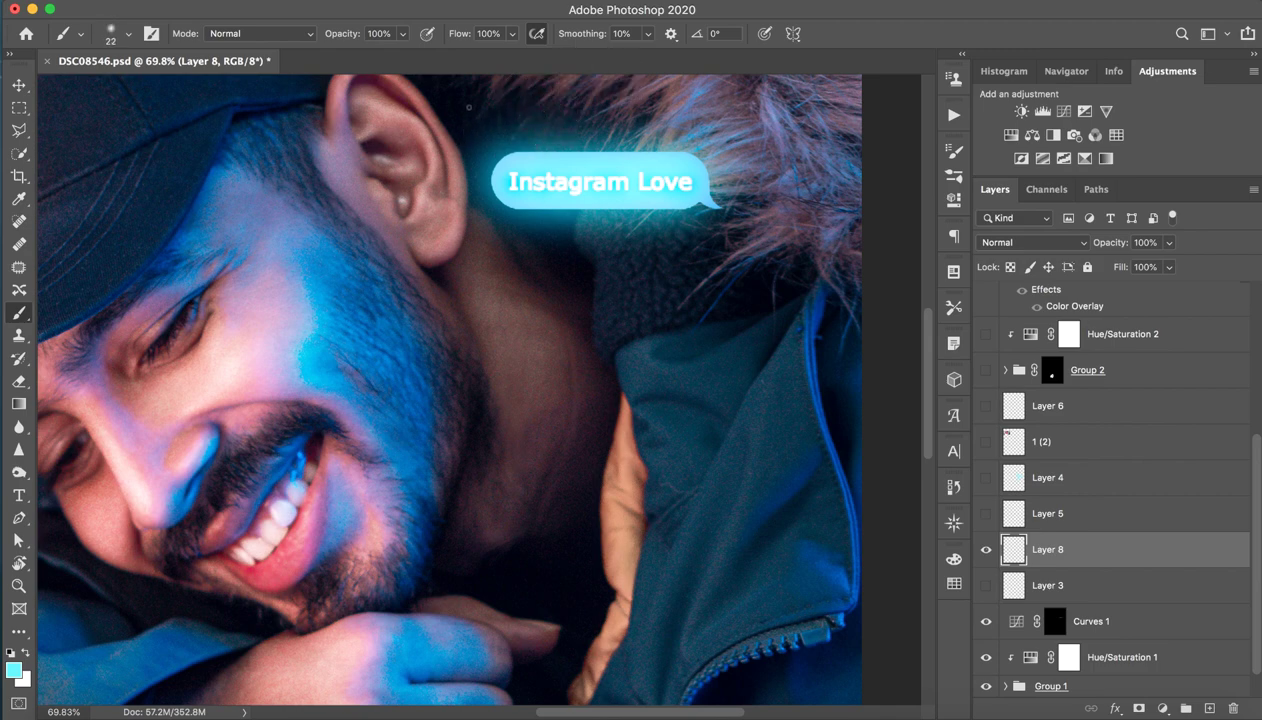
pyautogui.press('r')
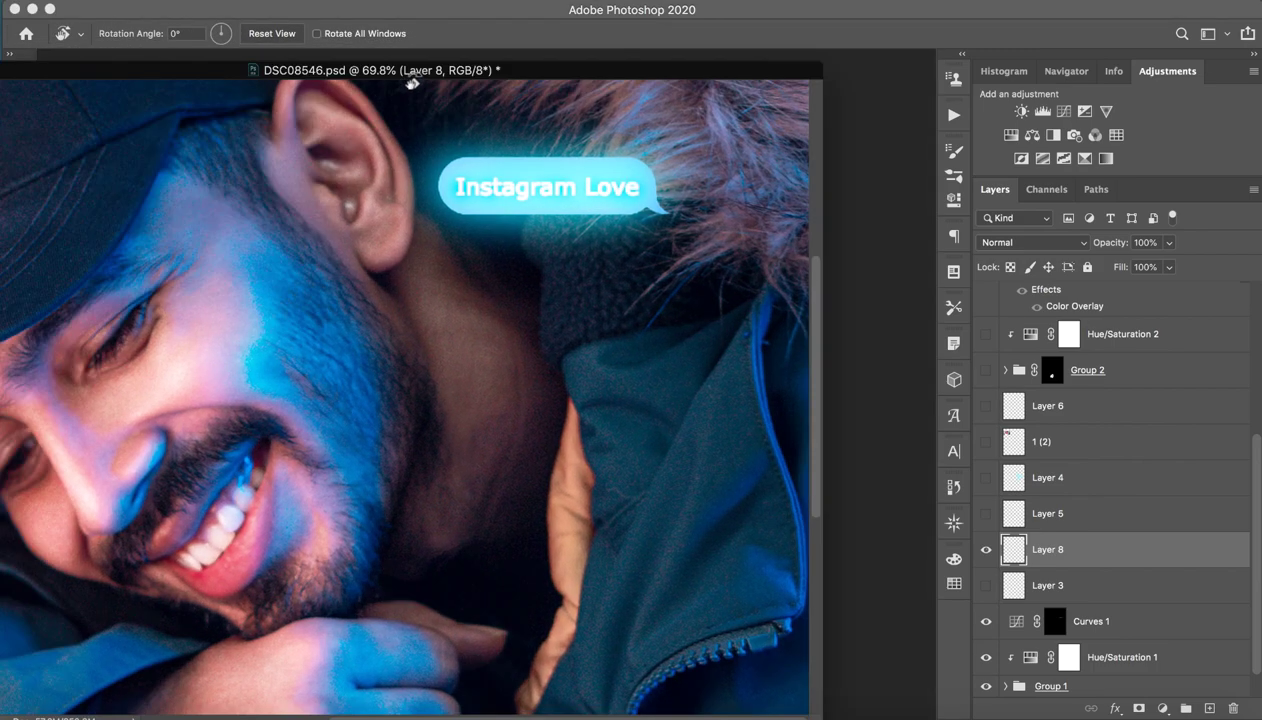
pyautogui.moveTo(424, 68)
pyautogui.mouseDown()
pyautogui.moveTo(553, 70)
pyautogui.moveTo(570, 58)
pyautogui.mouseUp()
pyautogui.press('z')
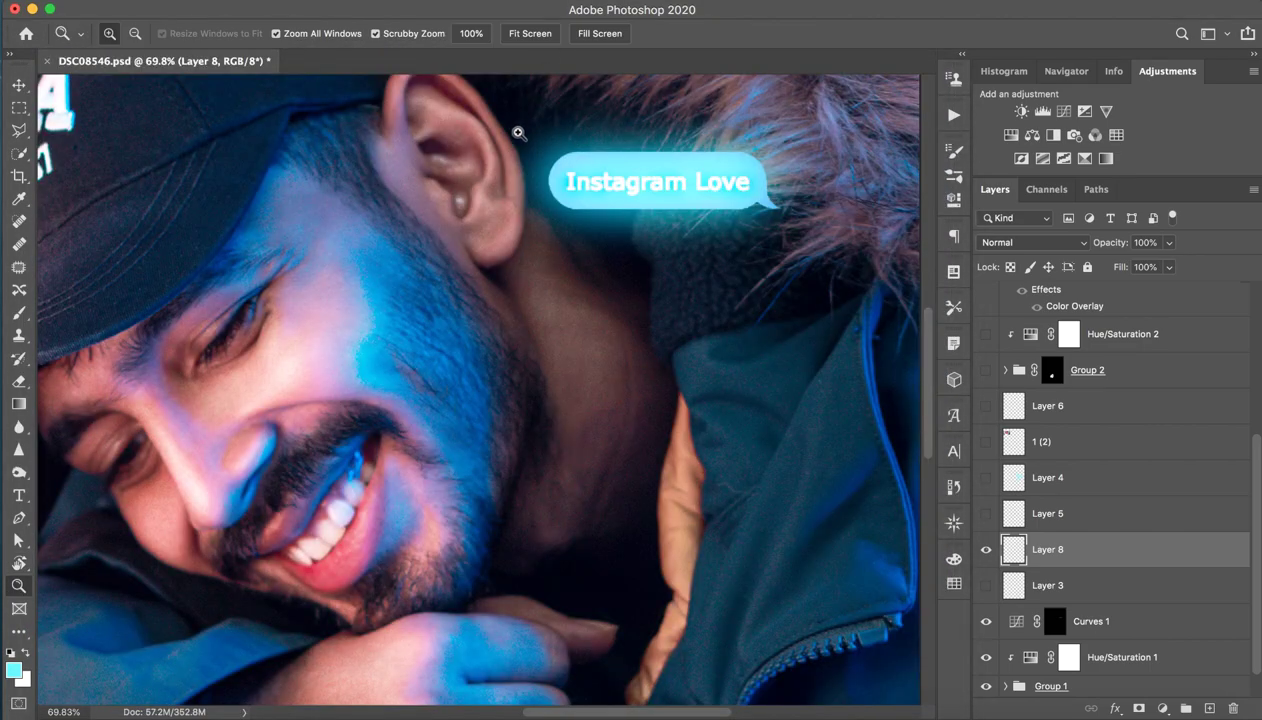
pyautogui.moveTo(516, 102)
pyautogui.mouseDown()
pyautogui.moveTo(500, 94)
pyautogui.moveTo(535, 104)
pyautogui.moveTo(425, 397)
pyautogui.moveTo(423, 442)
pyautogui.mouseUp()
pyautogui.press('r')
pyautogui.scroll(3, 535, 259)
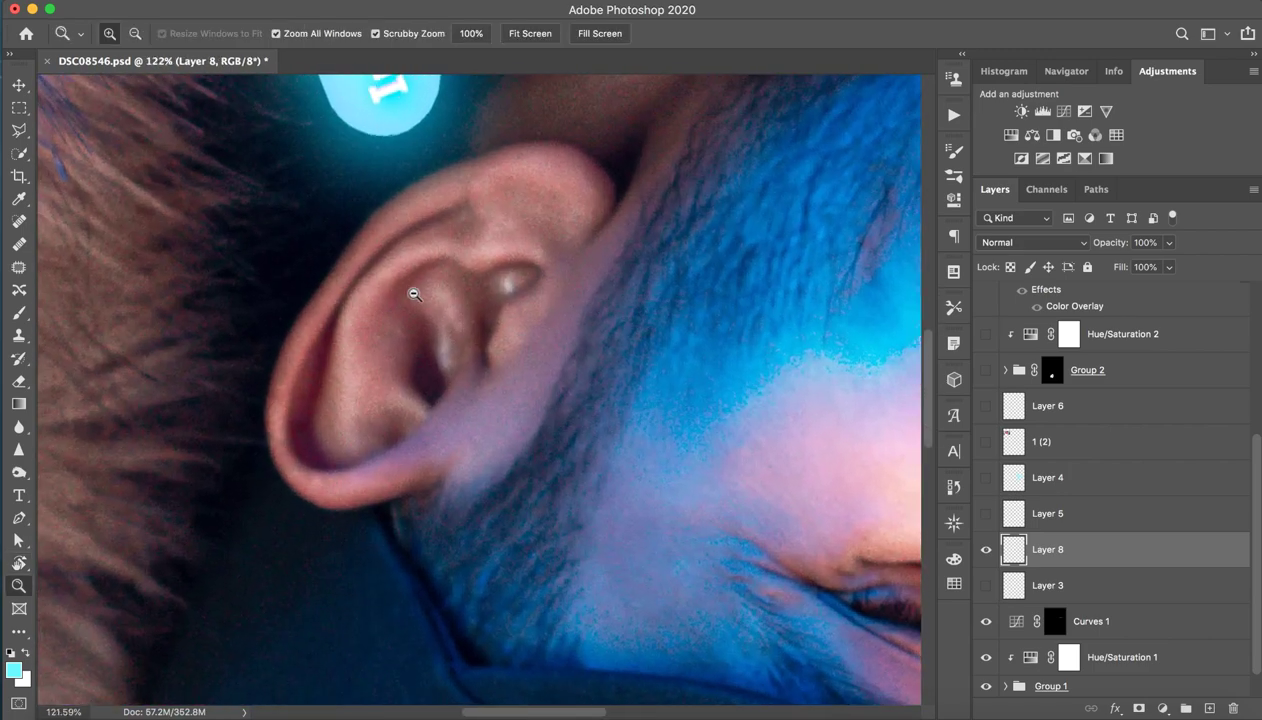
pyautogui.press('b')
# - Paint cyan light along the ear's upper rim
pyautogui.moveTo(313, 294); pyautogui.dragTo(390, 196)
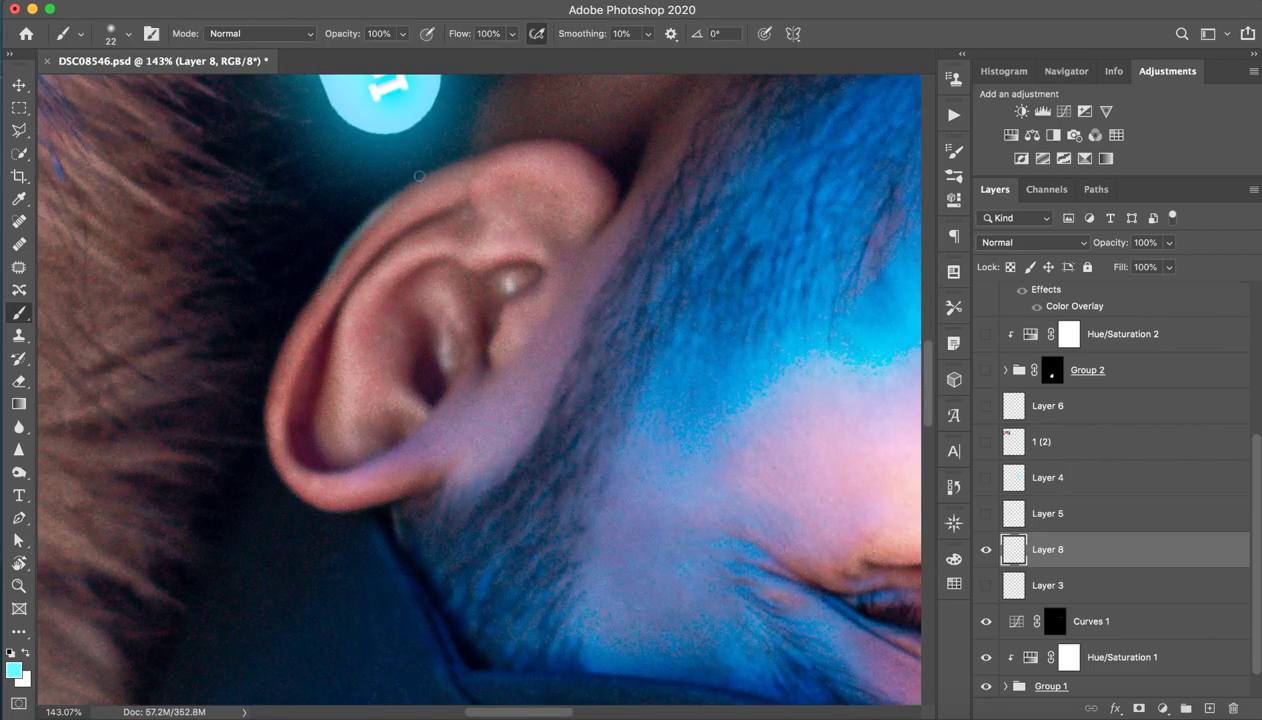
pyautogui.moveTo(320, 296); pyautogui.dragTo(395, 180)
pyautogui.moveTo(335, 250)
pyautogui.mouseDown()
pyautogui.moveTo(511, 144)
pyautogui.moveTo(548, 142)
pyautogui.mouseUp()
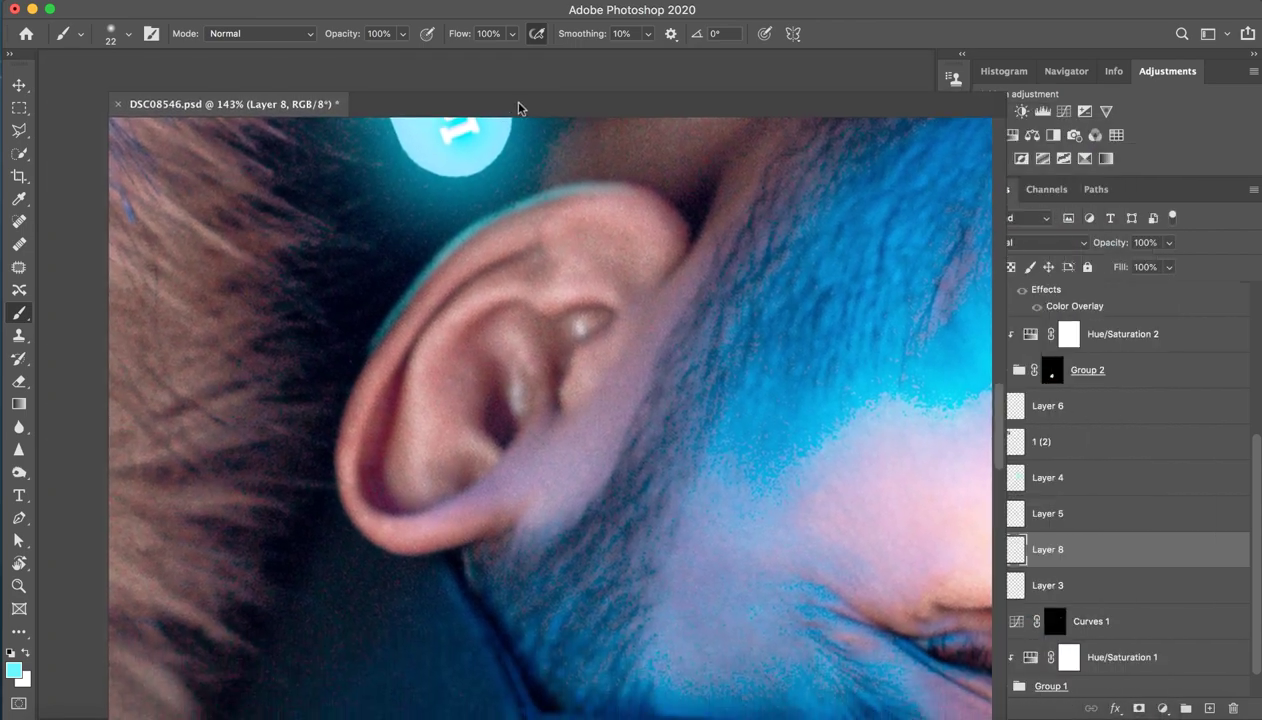
pyautogui.scroll(10, 459, 103)
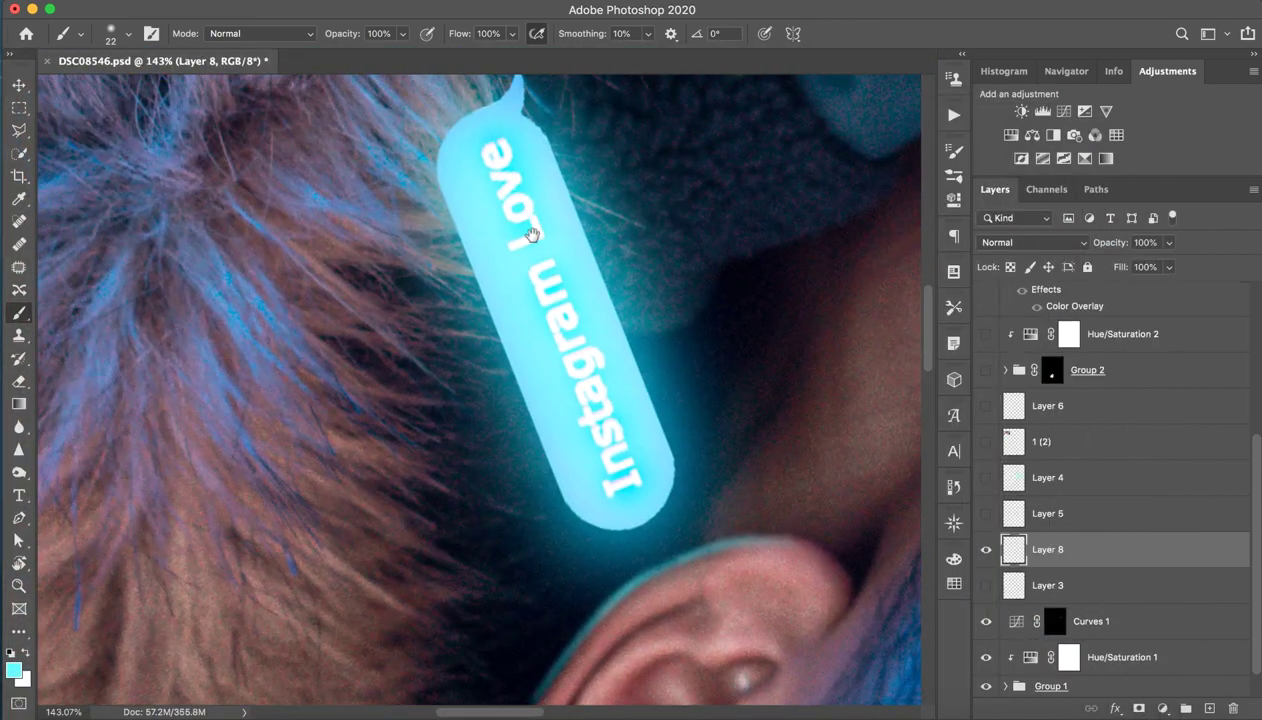
pyautogui.hscroll(-10, 459, 103)
# - Streak cyan highlights through the fur near the bubble and across its centre
pyautogui.moveTo(361, 234)
pyautogui.mouseDown()
pyautogui.moveTo(370, 223)
pyautogui.moveTo(420, 300)
pyautogui.moveTo(384, 243)
pyautogui.moveTo(508, 259)
pyautogui.mouseUp()
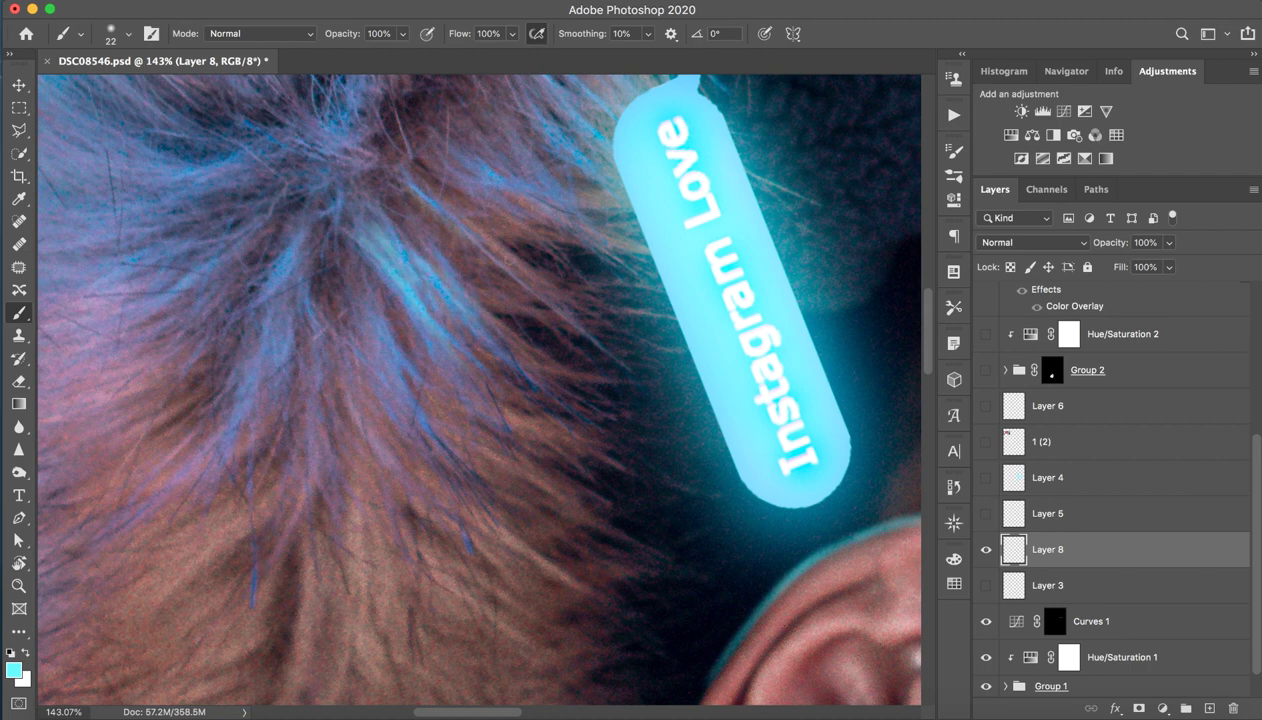
pyautogui.hscroll(-3, 477, 202)
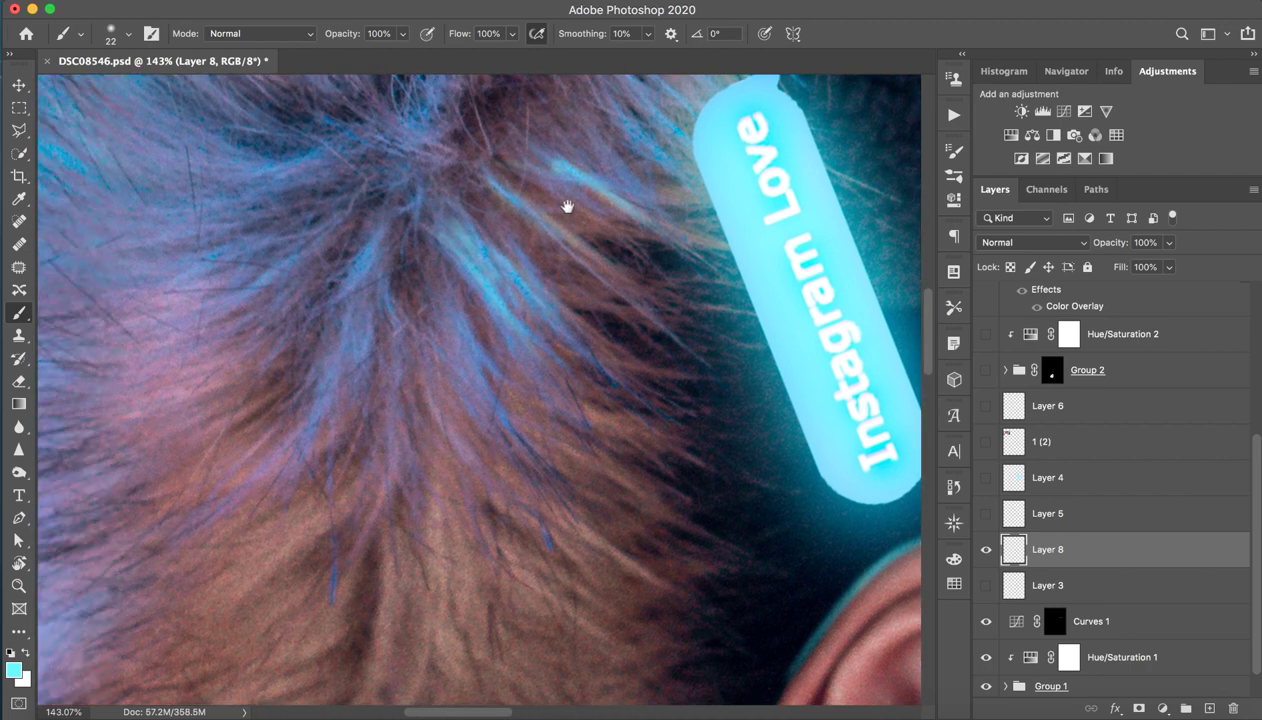
pyautogui.hscroll(-3, 477, 202)
pyautogui.moveTo(478, 202); pyautogui.dragTo(415, 385)
pyautogui.moveTo(470, 240); pyautogui.dragTo(452, 378)
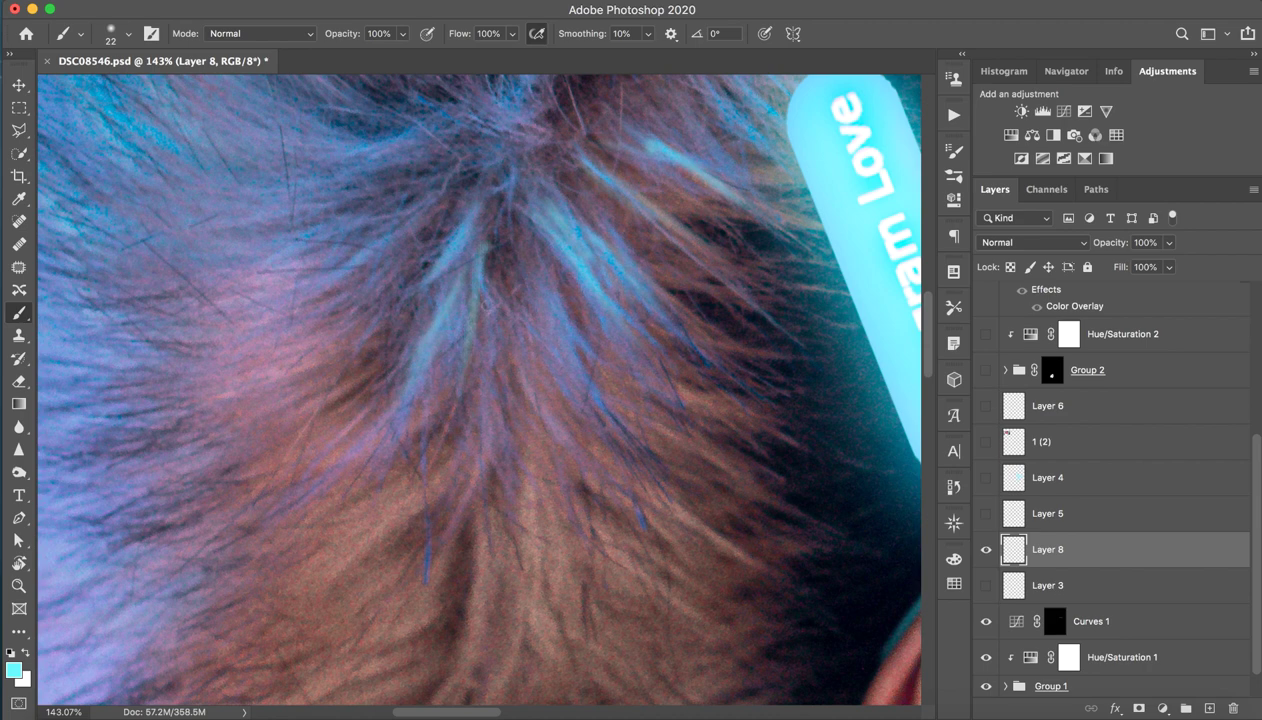
pyautogui.moveTo(500, 260); pyautogui.dragTo(540, 370)
pyautogui.moveTo(605, 439)
pyautogui.mouseDown()
pyautogui.moveTo(526, 238)
pyautogui.moveTo(530, 343)
pyautogui.moveTo(402, 364)
pyautogui.mouseUp()
pyautogui.moveTo(476, 300); pyautogui.dragTo(345, 420)
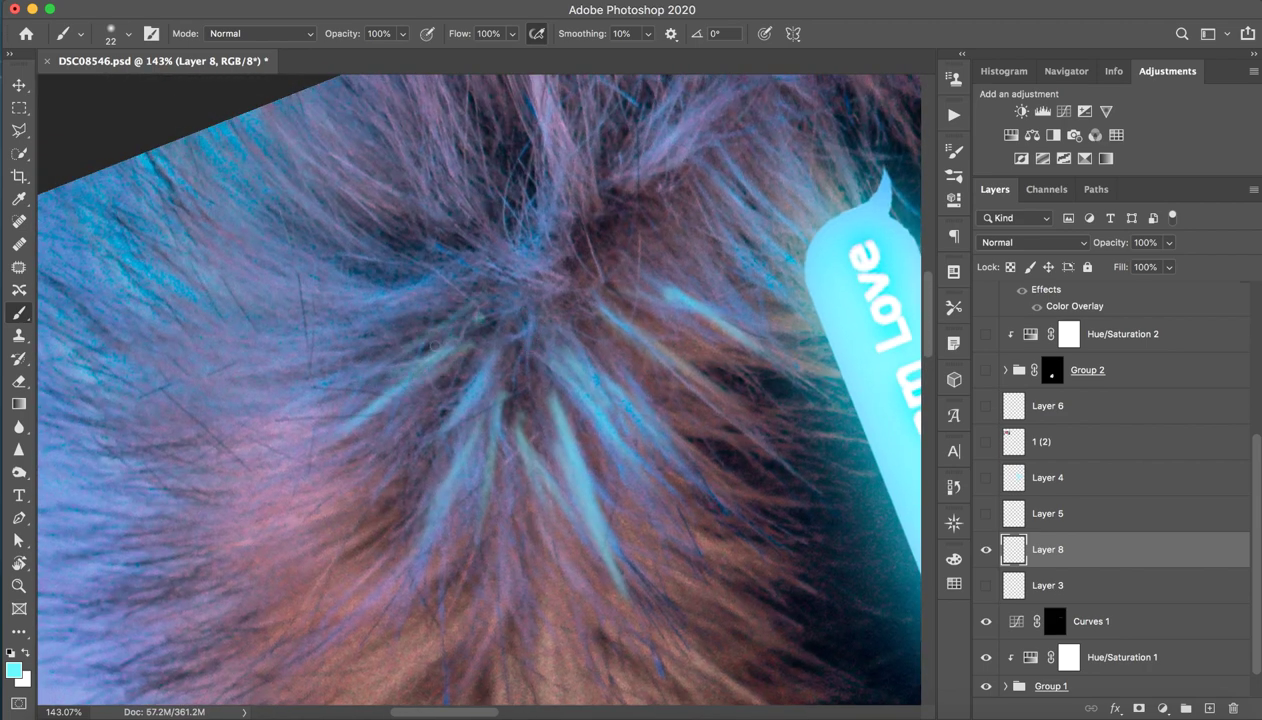
pyautogui.moveTo(472, 290)
pyautogui.mouseDown()
pyautogui.moveTo(298, 424)
pyautogui.moveTo(335, 332)
pyautogui.mouseUp()
pyautogui.moveTo(420, 276); pyautogui.dragTo(310, 318)
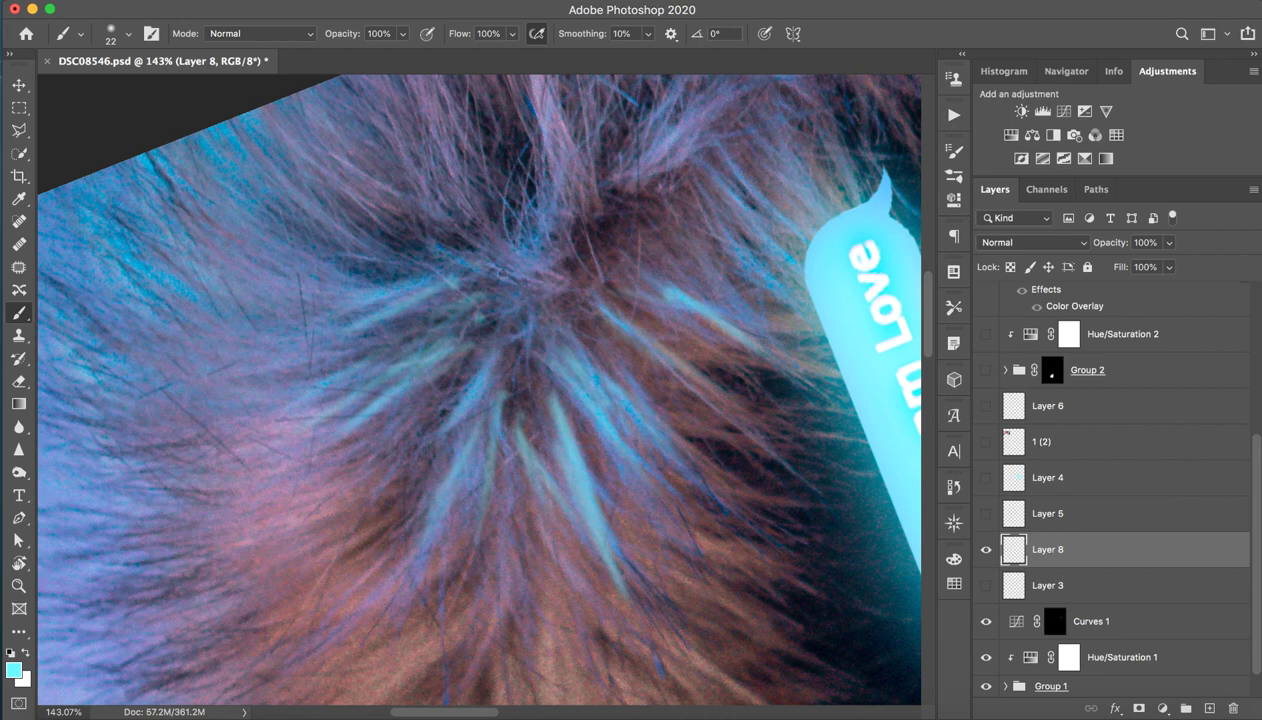
# - Paint pale cyan streaks rising through the upper-right fur, then fit the whole image
pyautogui.moveTo(545, 235); pyautogui.dragTo(535, 160)
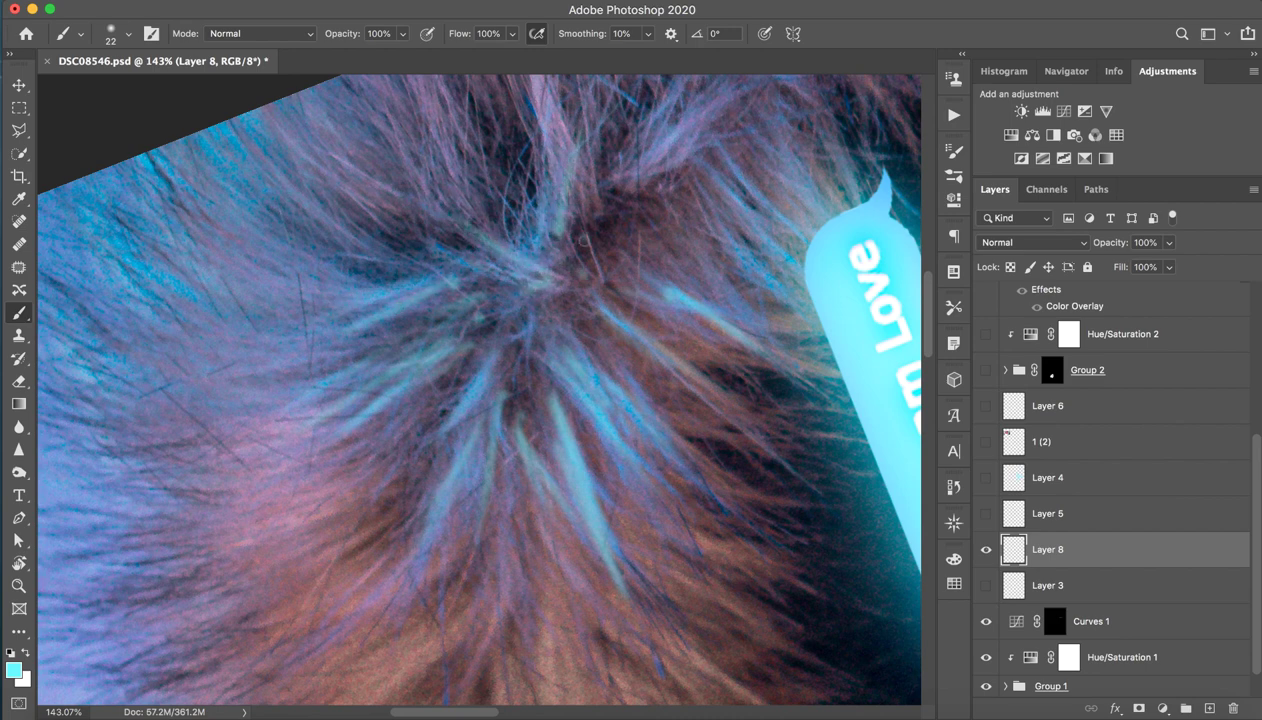
pyautogui.moveTo(600, 240); pyautogui.dragTo(660, 125)
pyautogui.moveTo(632, 174); pyautogui.dragTo(712, 100)
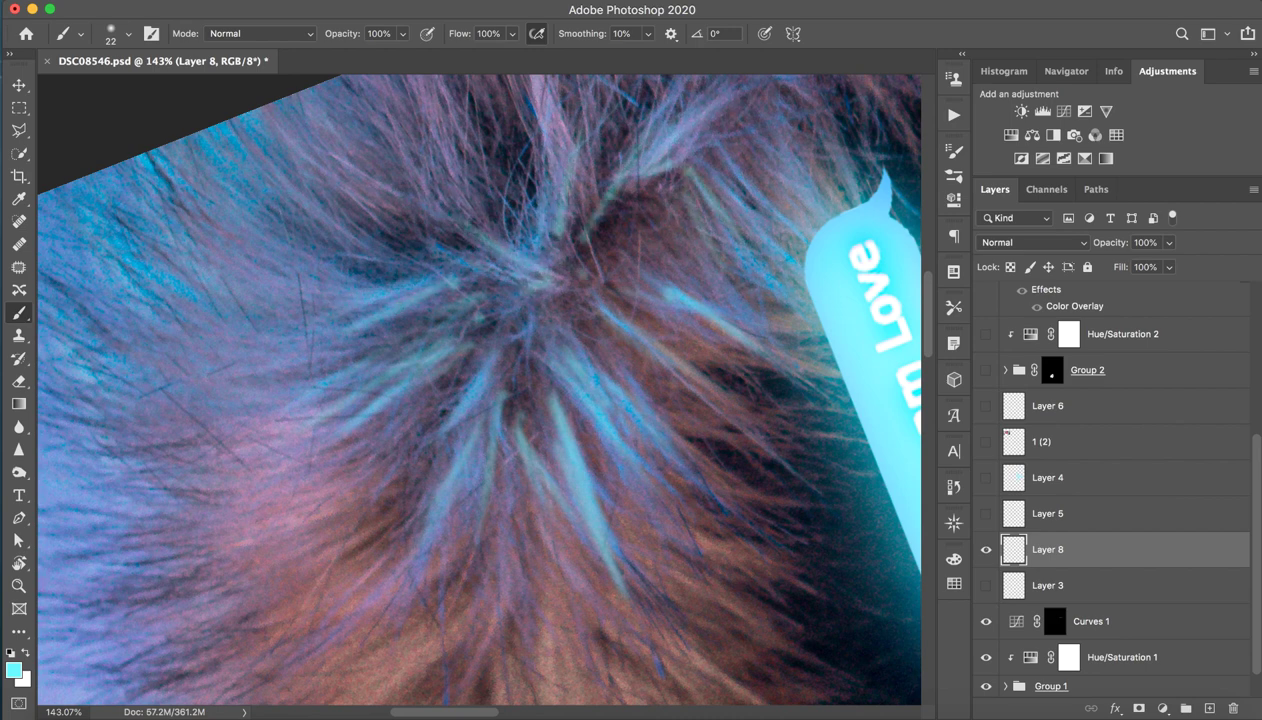
pyautogui.moveTo(686, 262); pyautogui.dragTo(750, 166)
pyautogui.press('z')
pyautogui.hotkey('ctrl', '0')
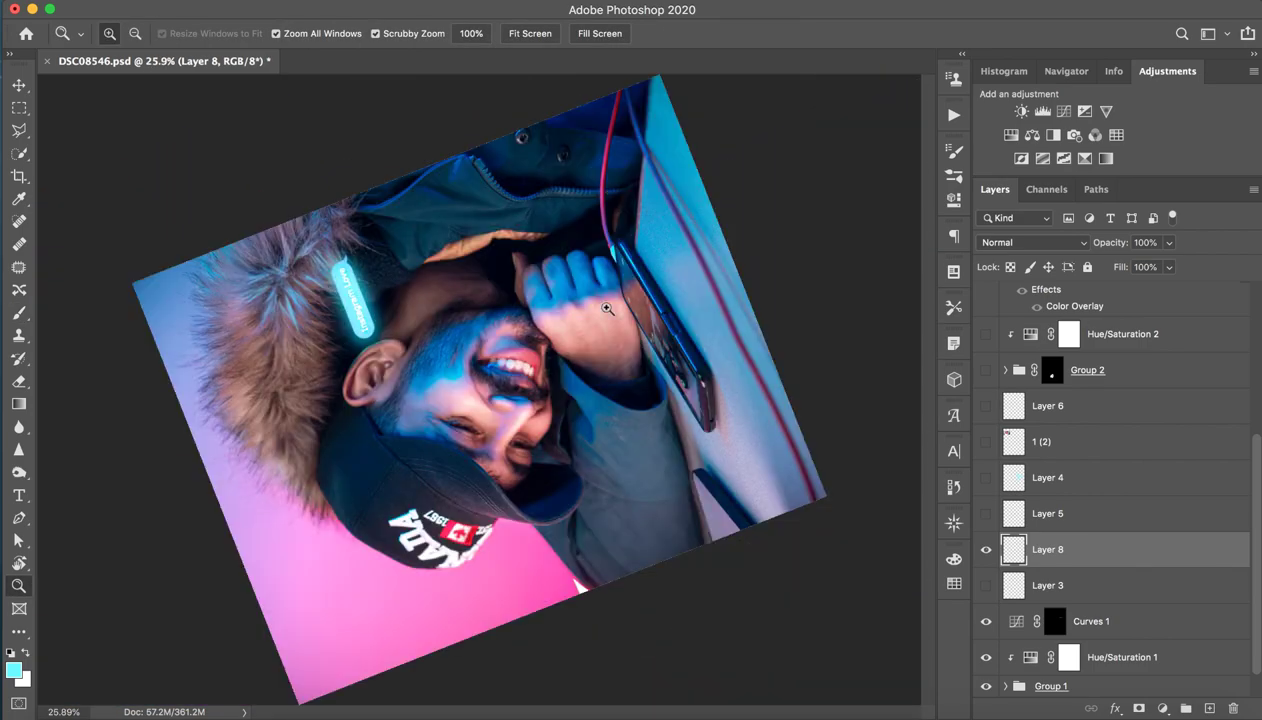
# - Zoom in around the ear and paint a faint light stroke along the inner ear rim
pyautogui.moveTo(260, 281); pyautogui.dragTo(288, 281)
pyautogui.press('b')
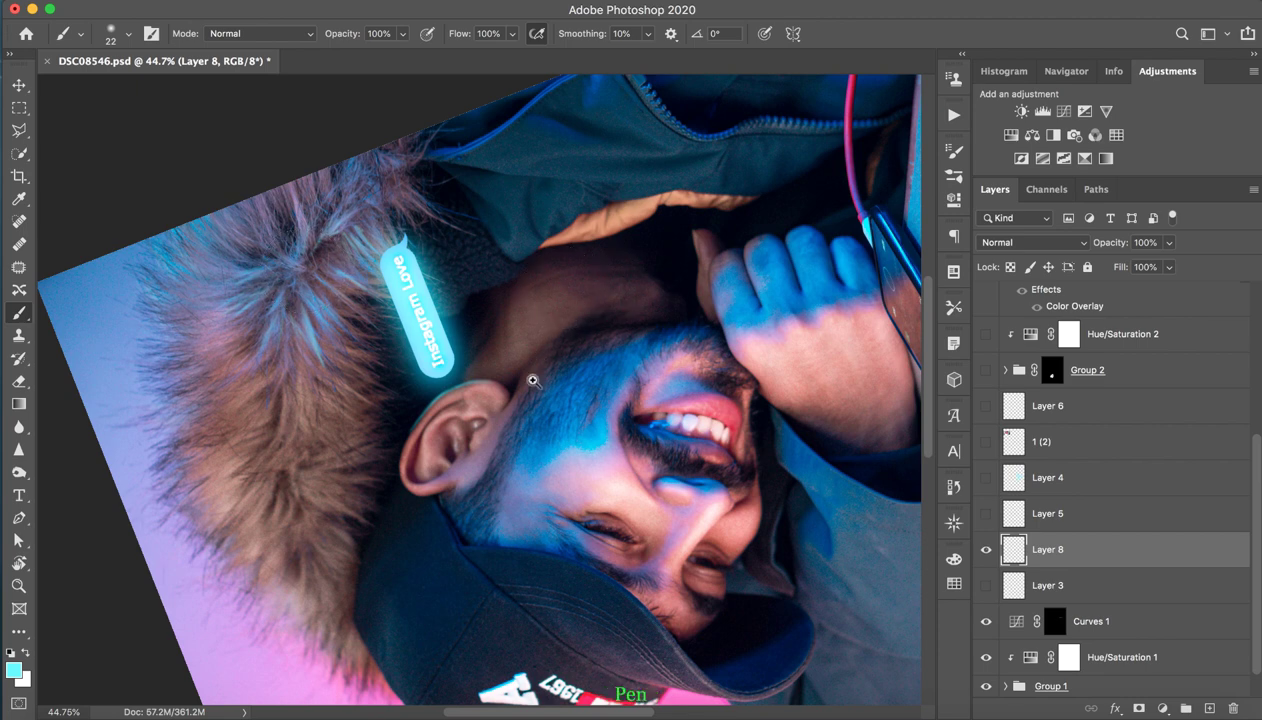
pyautogui.press('z')
pyautogui.moveTo(505, 398); pyautogui.dragTo(540, 398)
pyautogui.press('b')
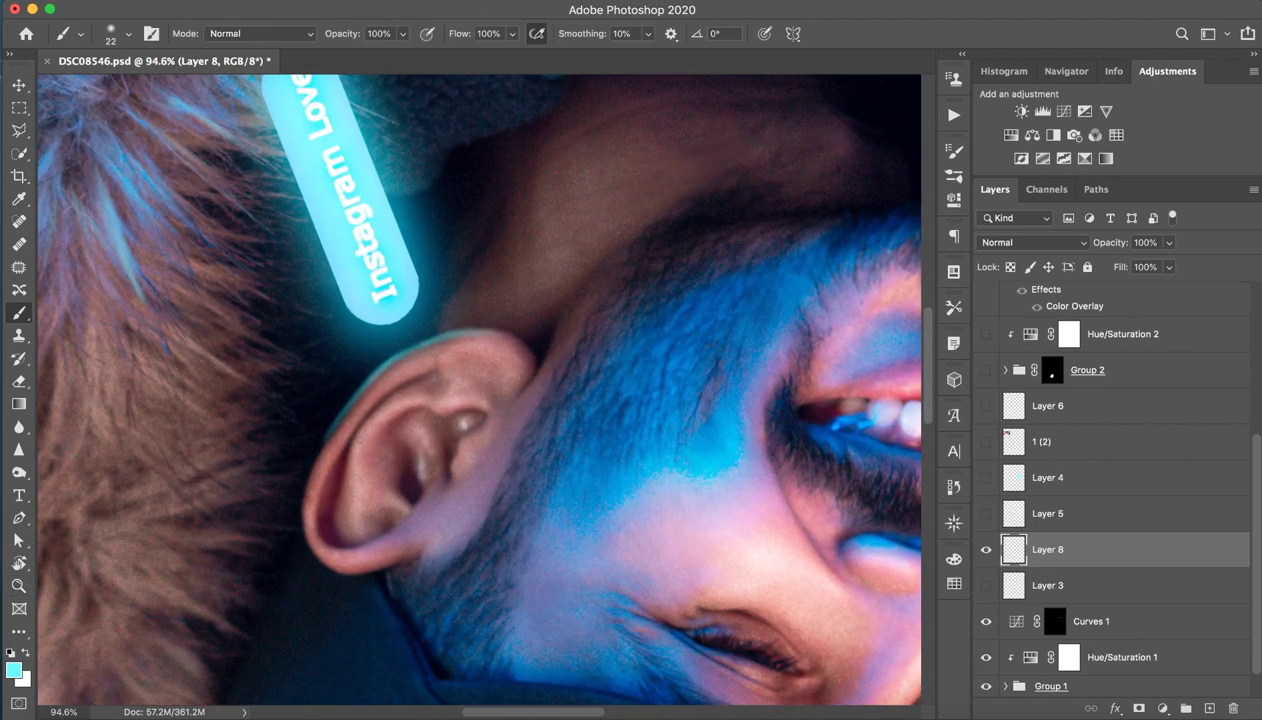
pyautogui.moveTo(388, 392); pyautogui.dragTo(353, 437)
# - Paint two teal rim-light strokes along the hood edge above the bubble
pyautogui.moveTo(488, 279); pyautogui.dragTo(524, 416)
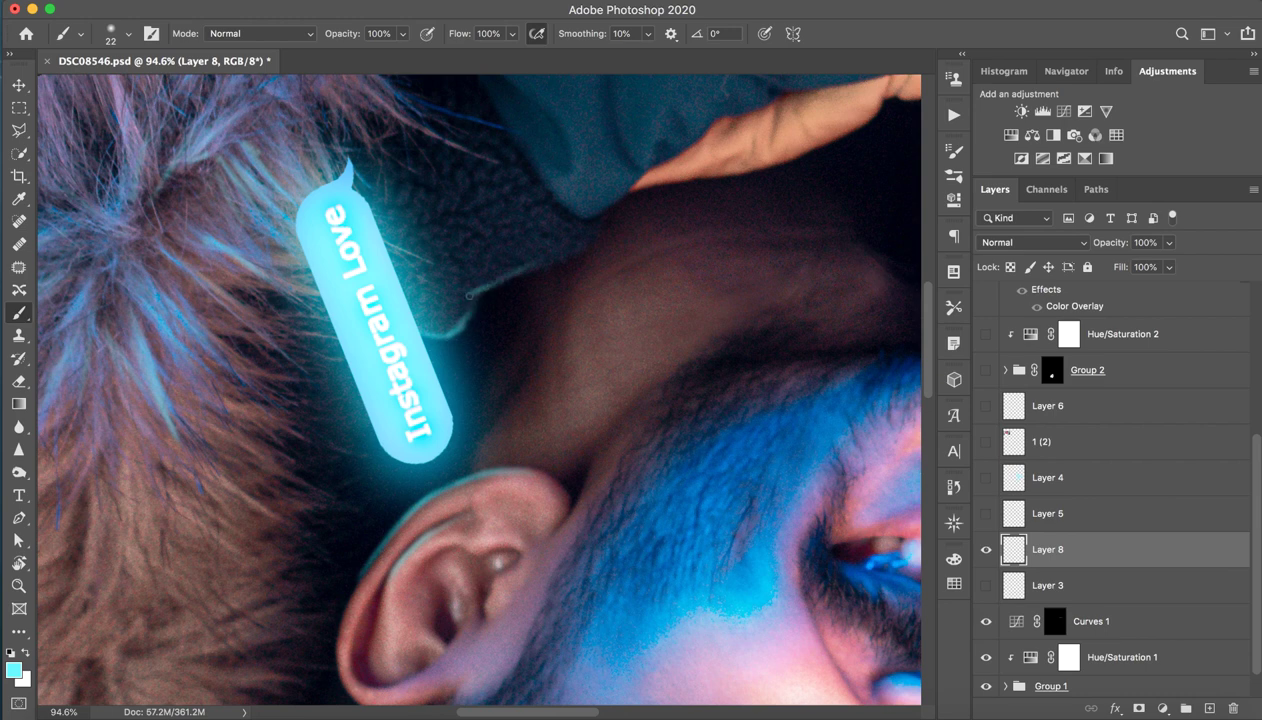
pyautogui.moveTo(586, 214); pyautogui.dragTo(551, 322)
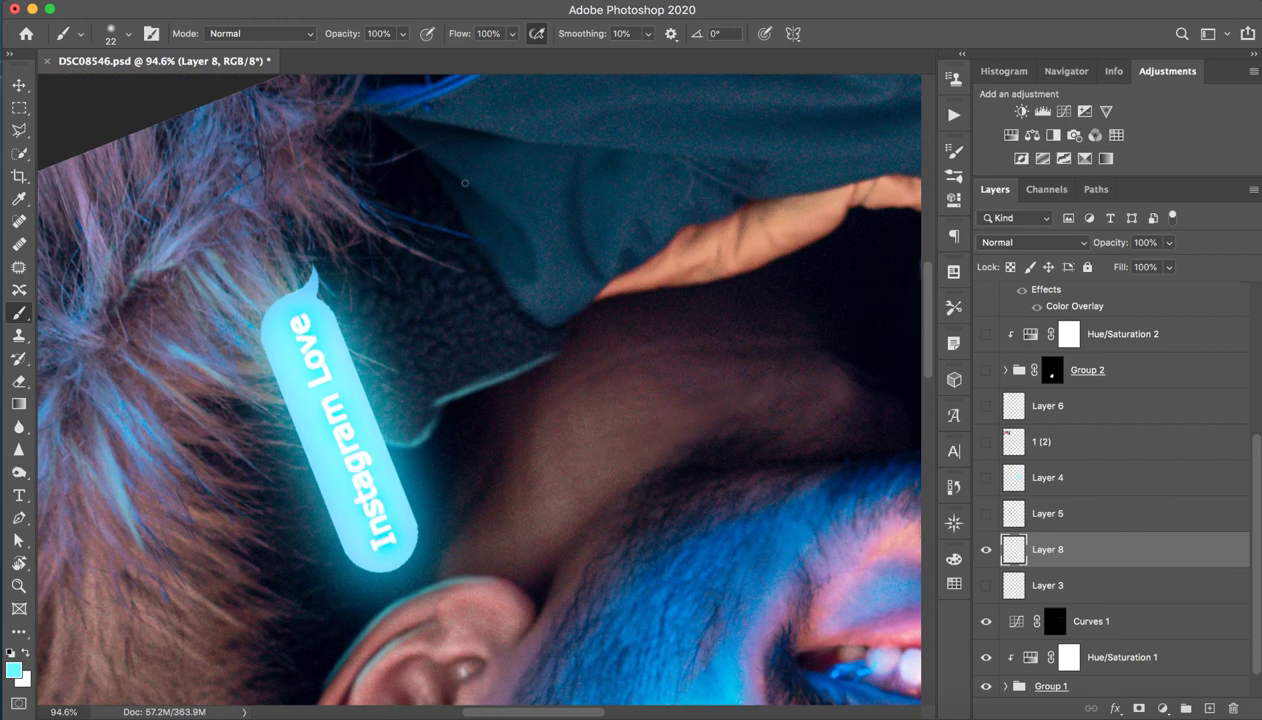
pyautogui.moveTo(418, 148); pyautogui.dragTo(500, 222)
pyautogui.moveTo(526, 284)
pyautogui.mouseDown()
pyautogui.moveTo(506, 214)
pyautogui.moveTo(583, 267)
pyautogui.mouseUp()
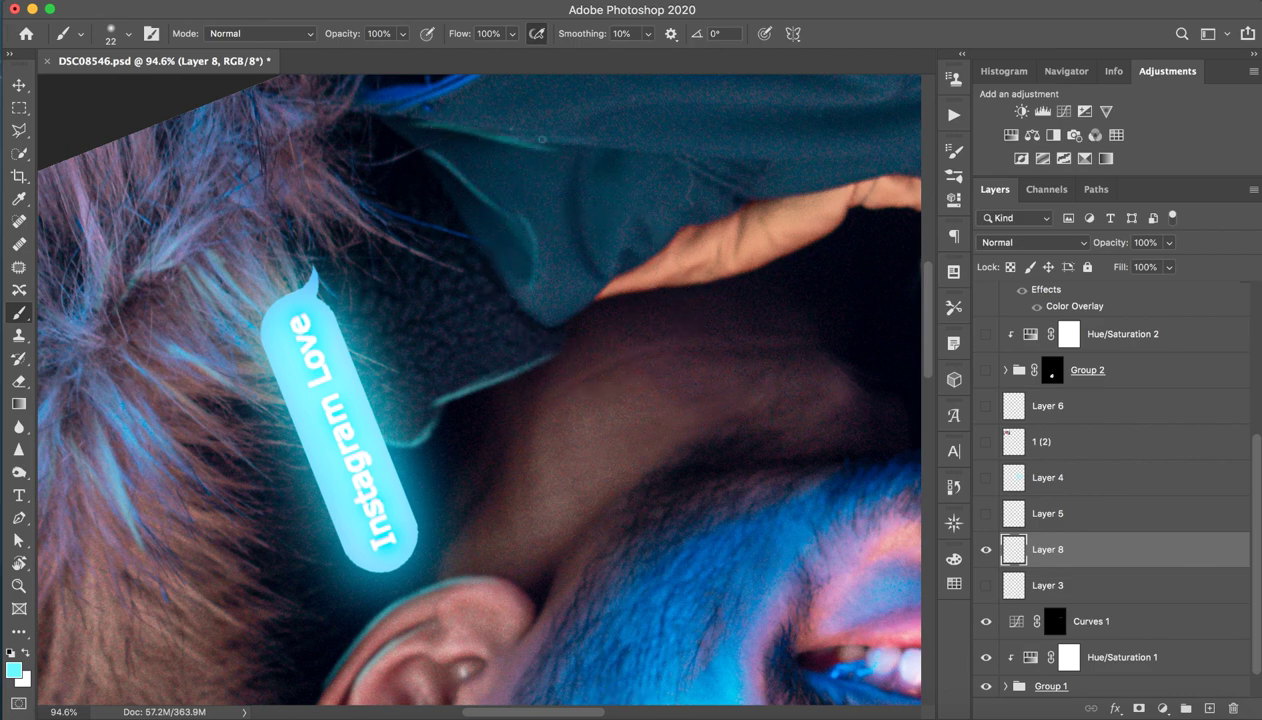
# - Reset the rotated canvas view to upright and zoom in on the portrait
pyautogui.press('super+0')
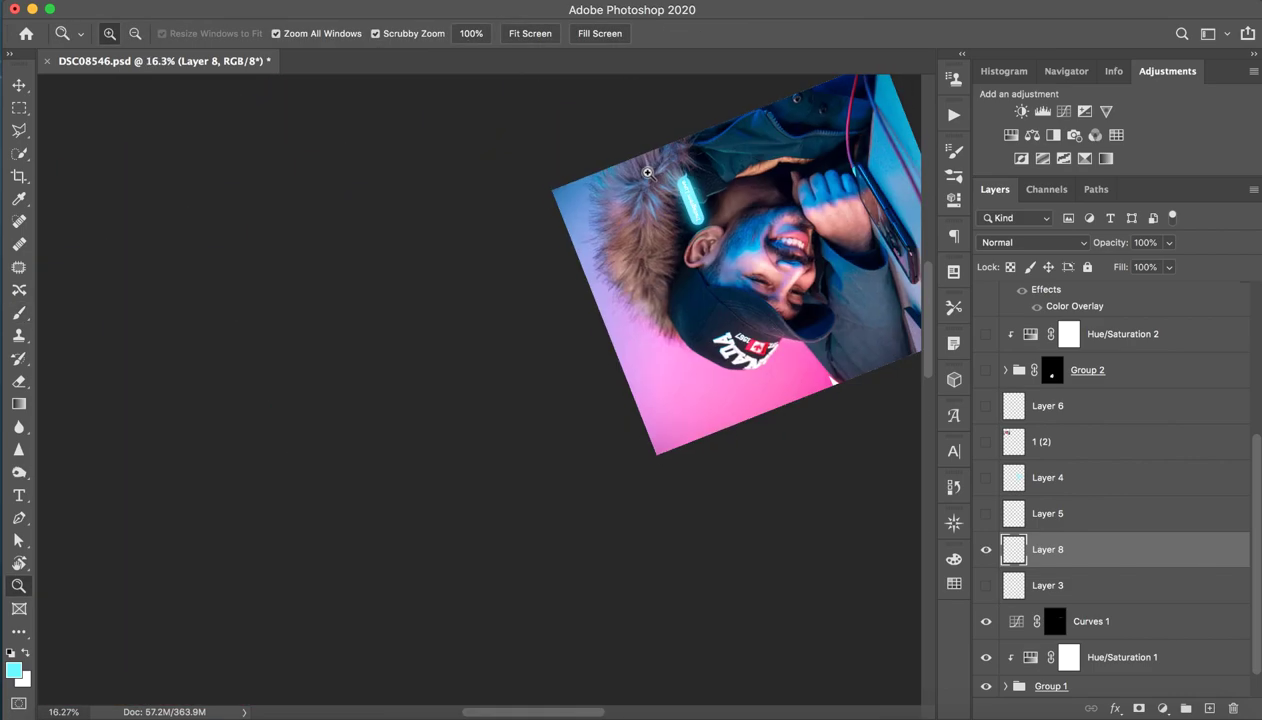
pyautogui.press('r')
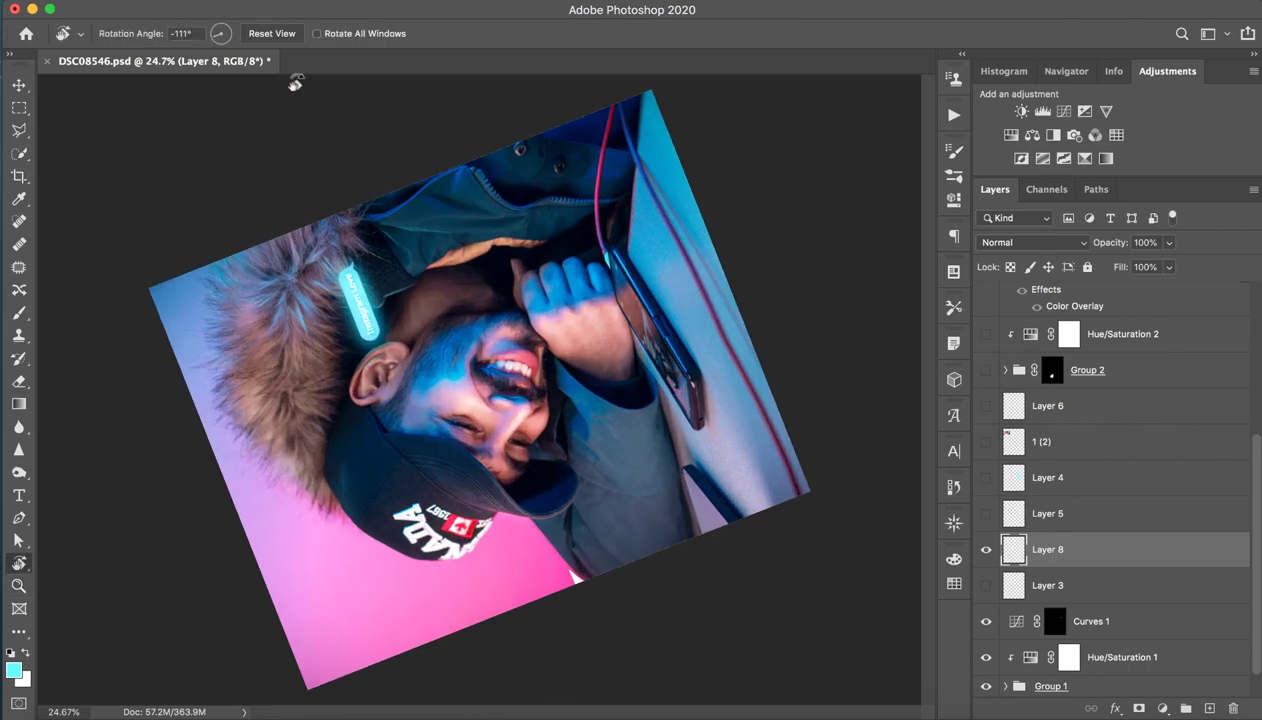
pyautogui.click(265, 31)
pyautogui.press('z')
pyautogui.click(480, 472)
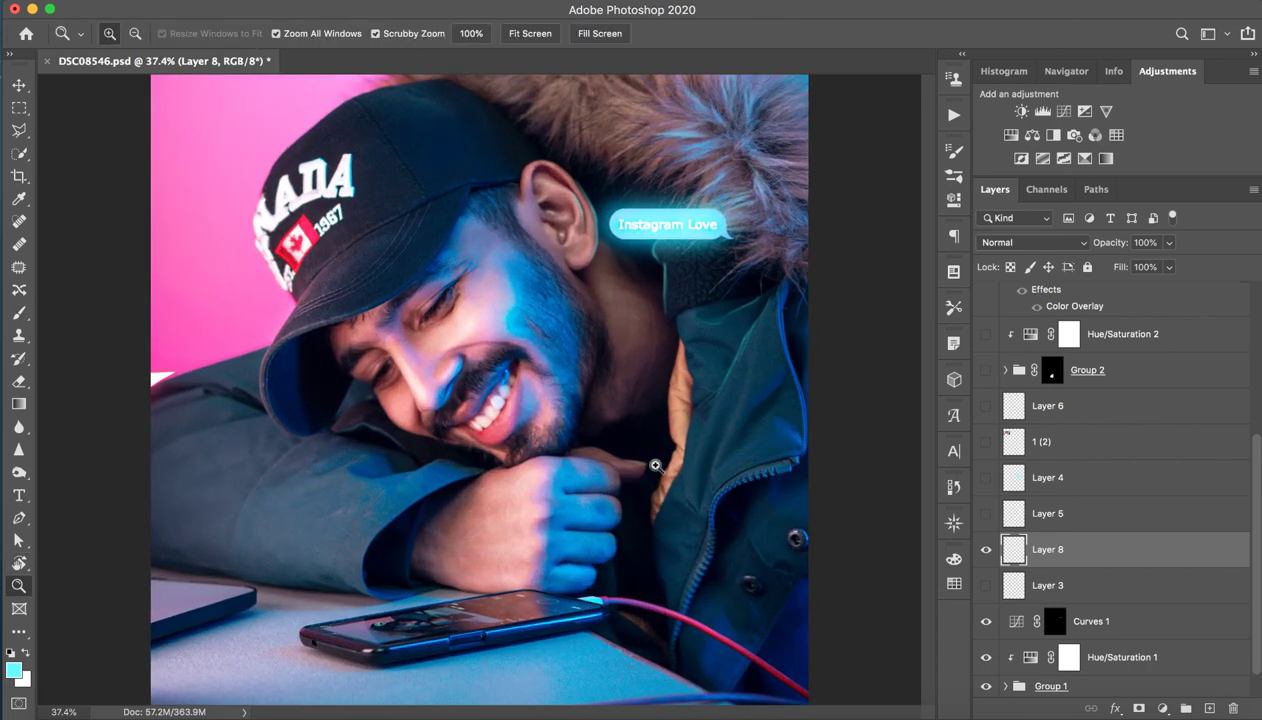
# - Compare the portrait with Layer 8 and Layer 3 hidden and shown, then delete Layer 8
pyautogui.click(987, 550)
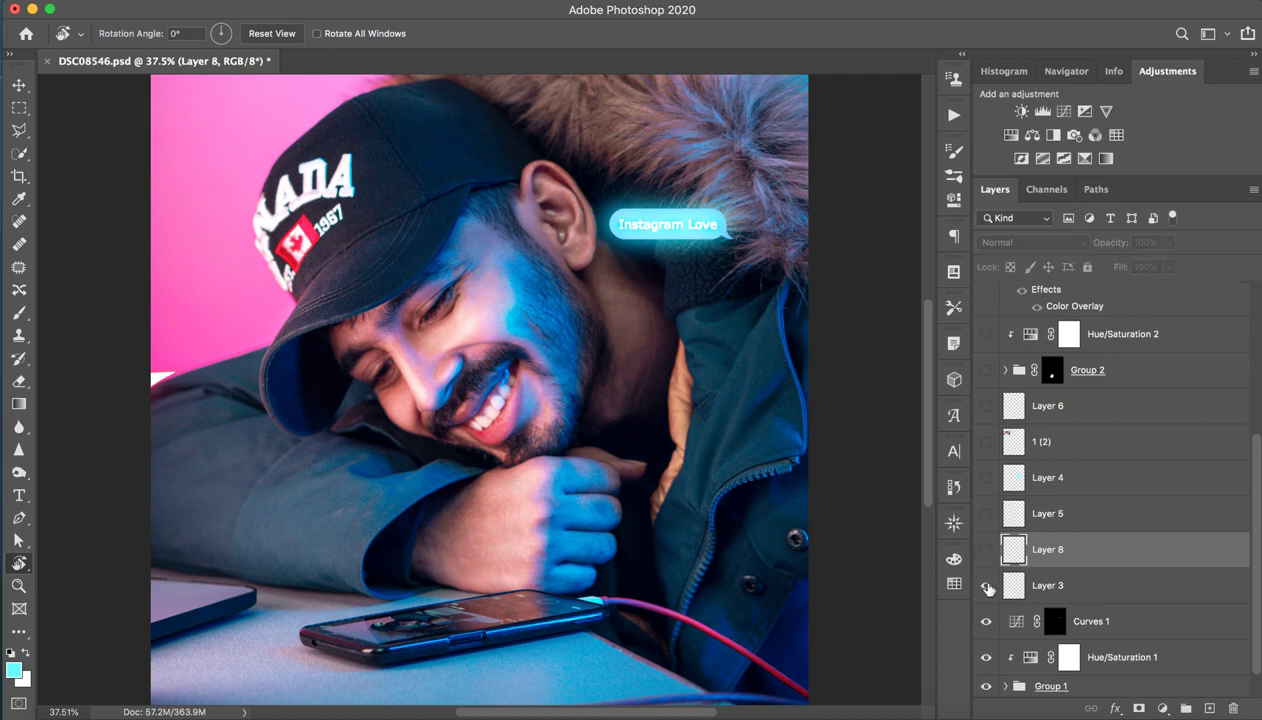
pyautogui.click(986, 587)
pyautogui.click(986, 588)
pyautogui.click(986, 590)
pyautogui.click(986, 590)
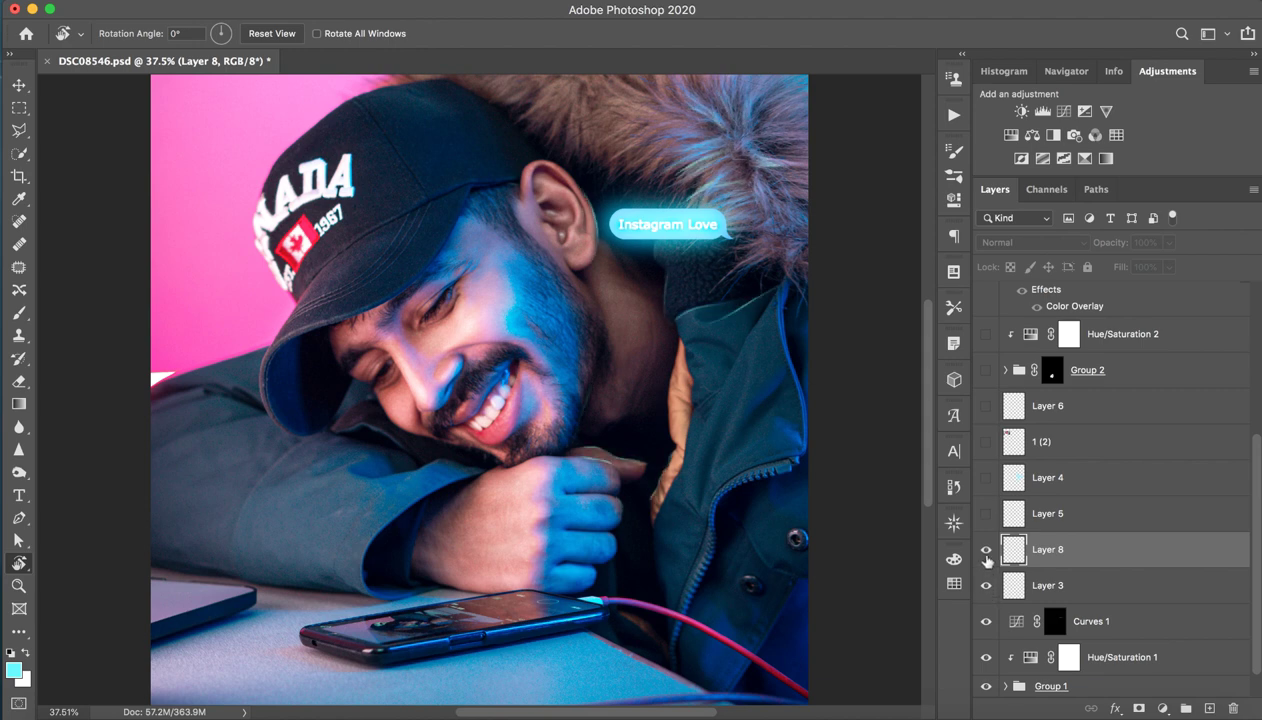
pyautogui.click(986, 549)
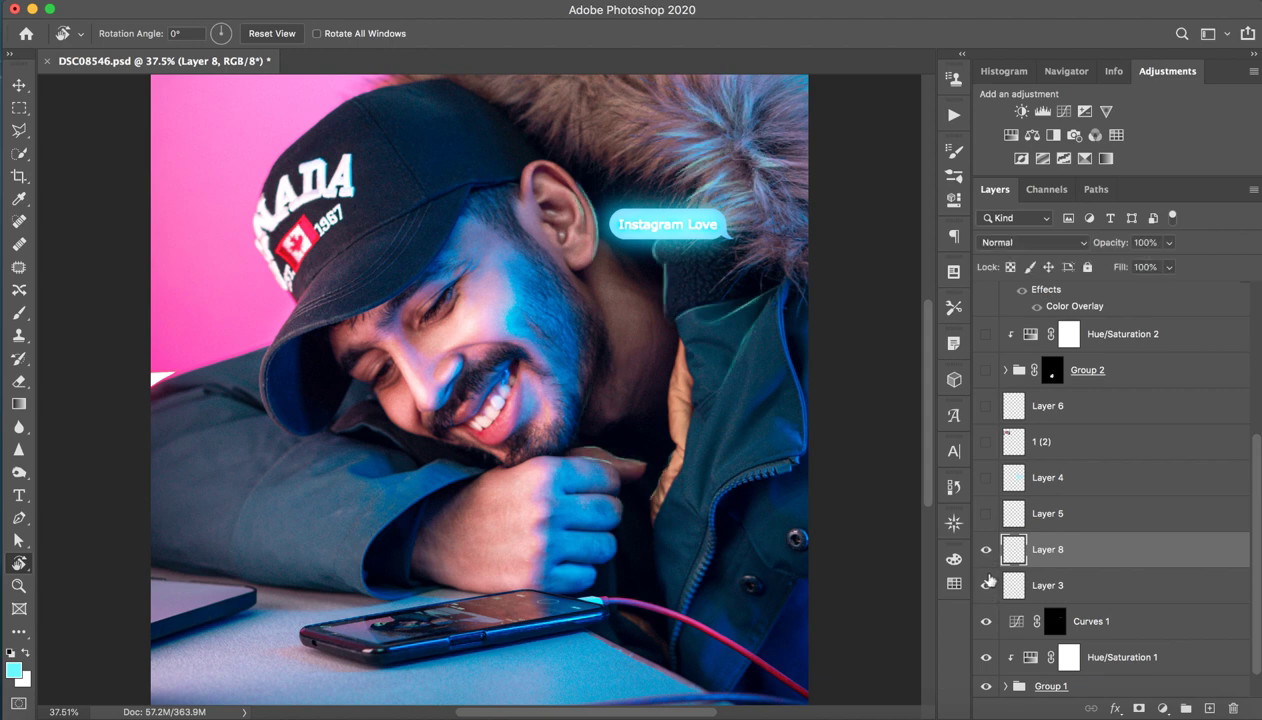
pyautogui.click(1233, 708)
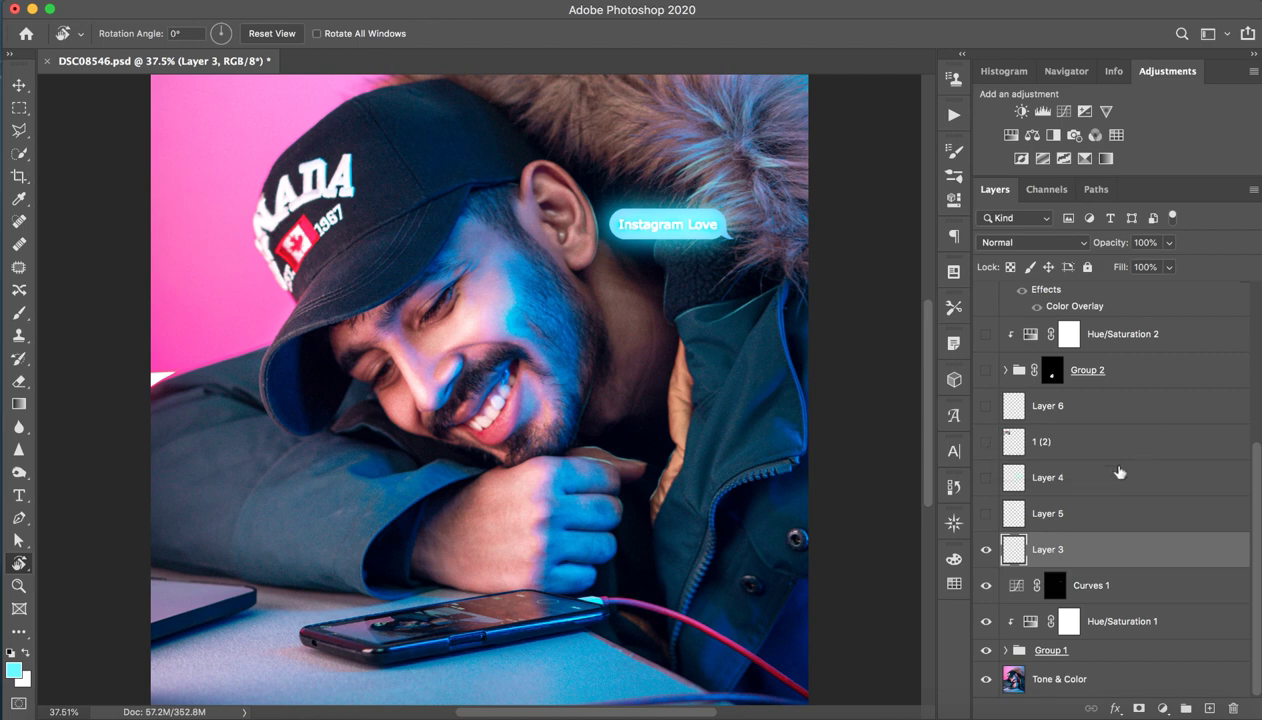
# - Check and re-hide Layer 5, then add an empty Overlay-blended layer above it
pyautogui.click(986, 515)
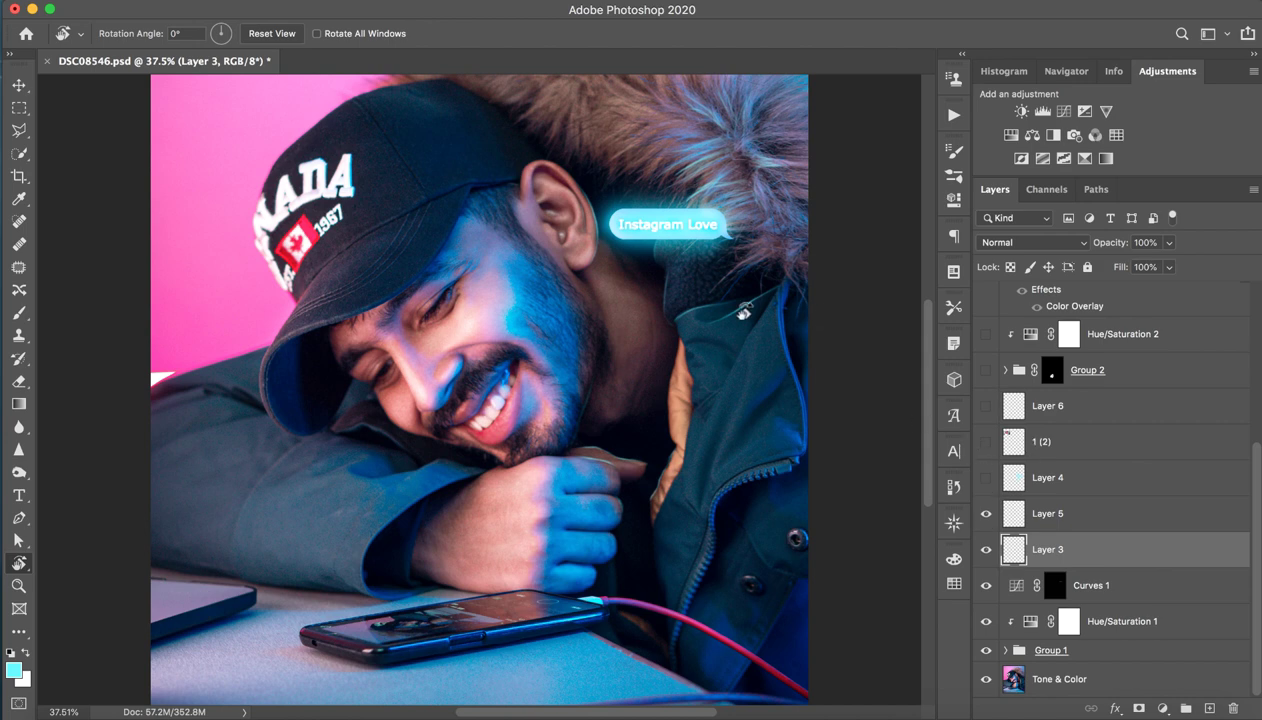
pyautogui.moveTo(727, 266)
pyautogui.mouseDown()
pyautogui.moveTo(748, 268)
pyautogui.moveTo(703, 300)
pyautogui.mouseUp()
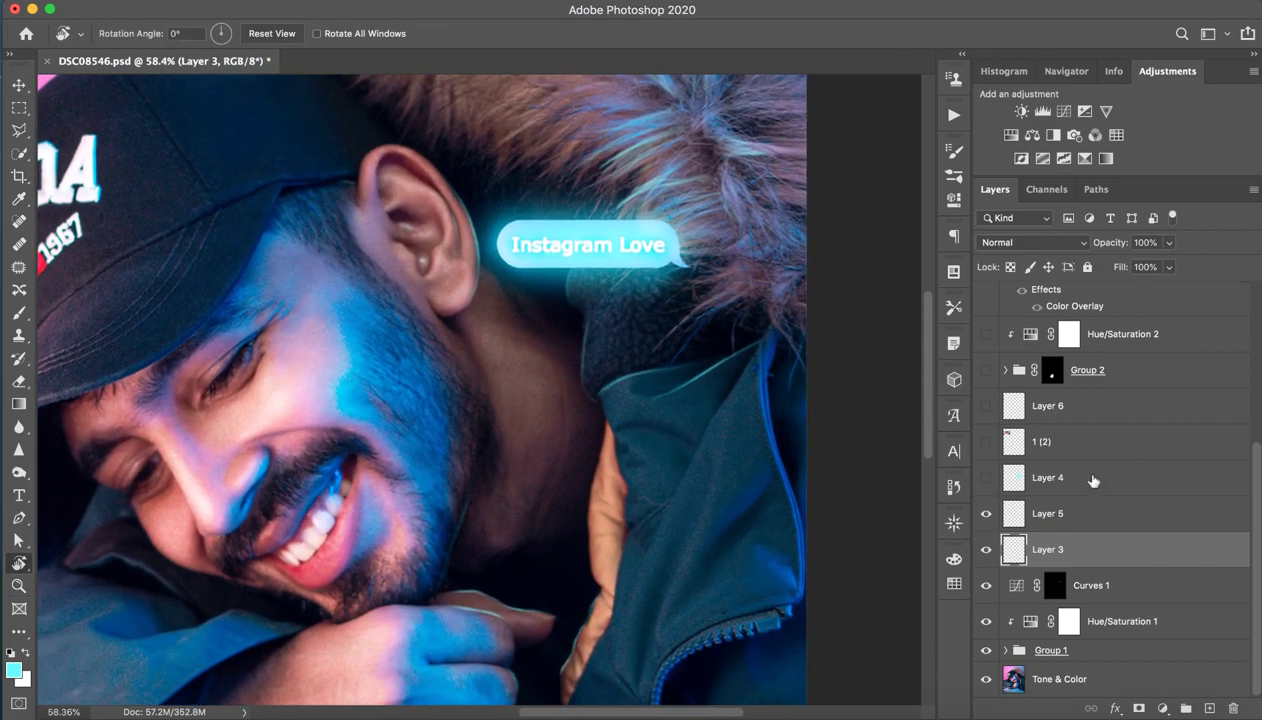
pyautogui.click(1104, 513)
pyautogui.click(985, 512)
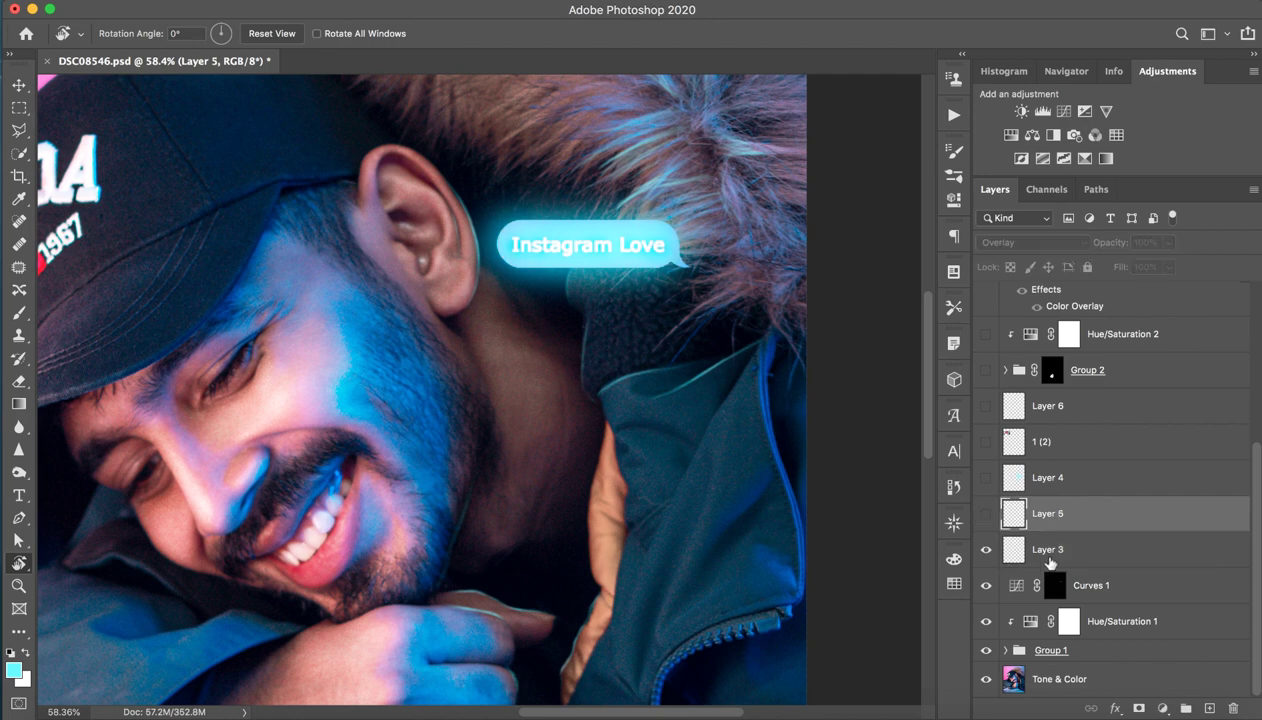
pyautogui.click(1209, 709)
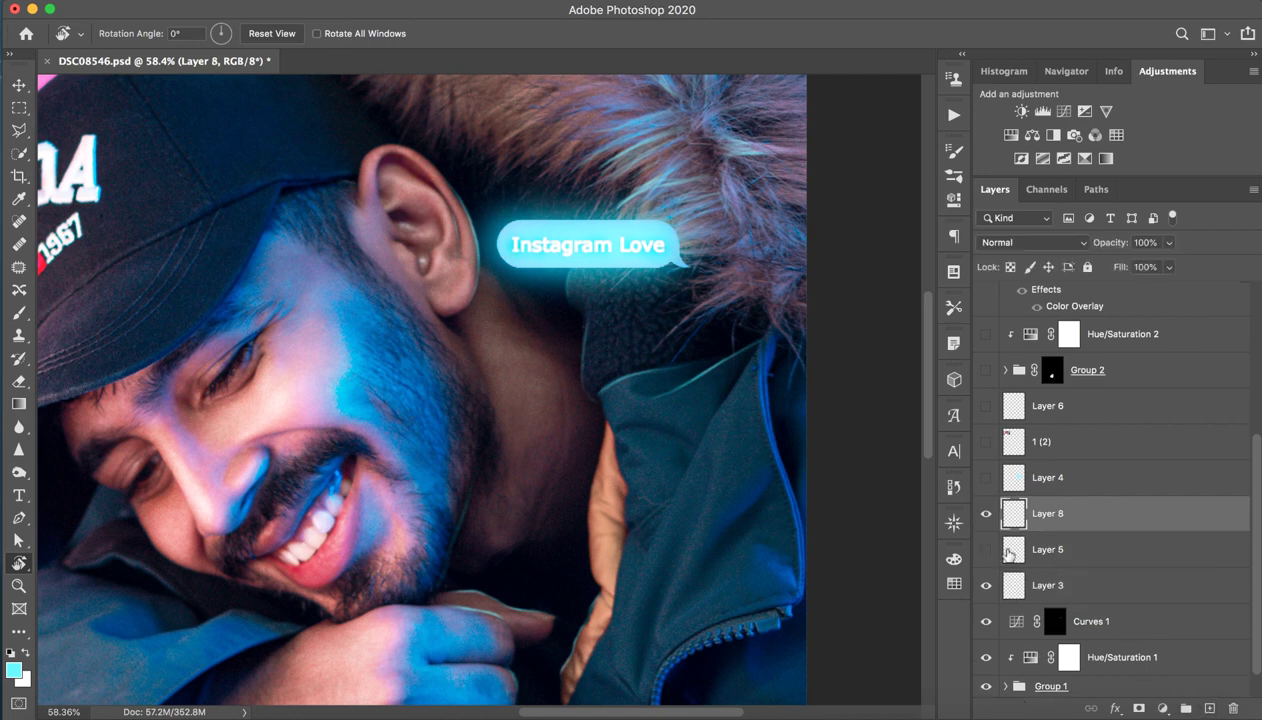
pyautogui.click(1030, 242)
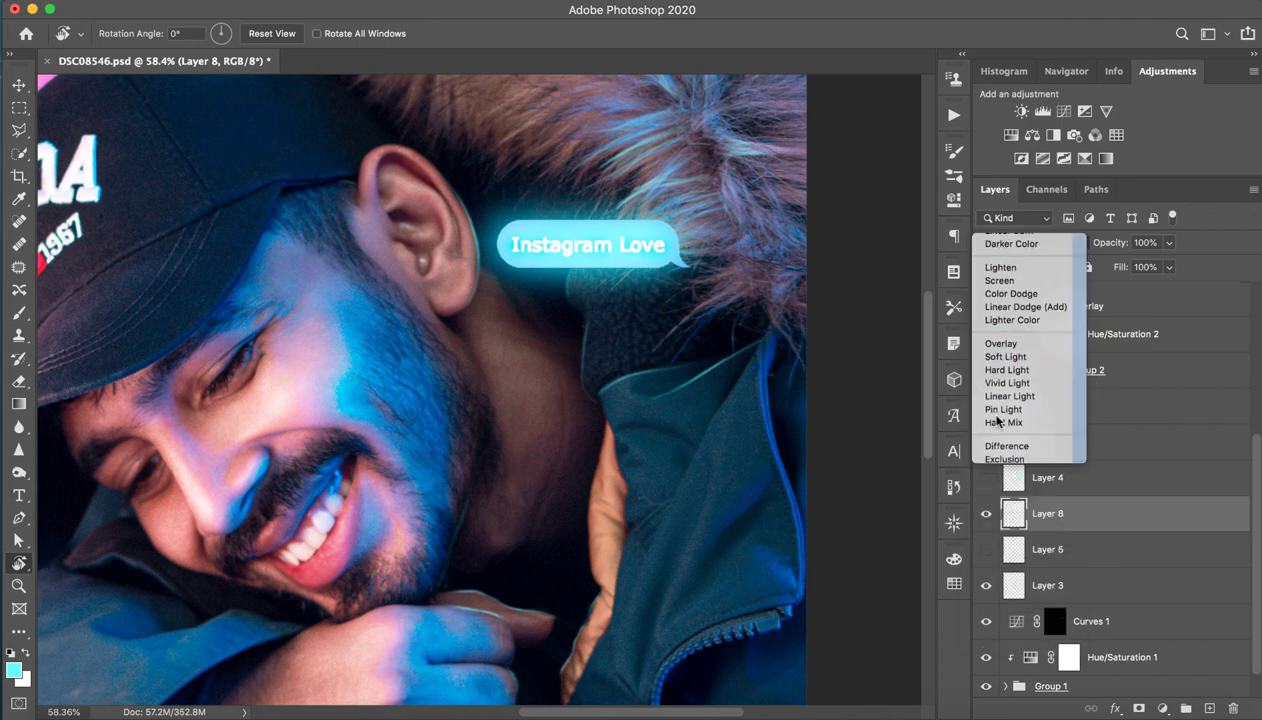
pyautogui.click(1000, 343)
# - Set white as the painting colour with a 485 px Soft Round brush
pyautogui.press('x')
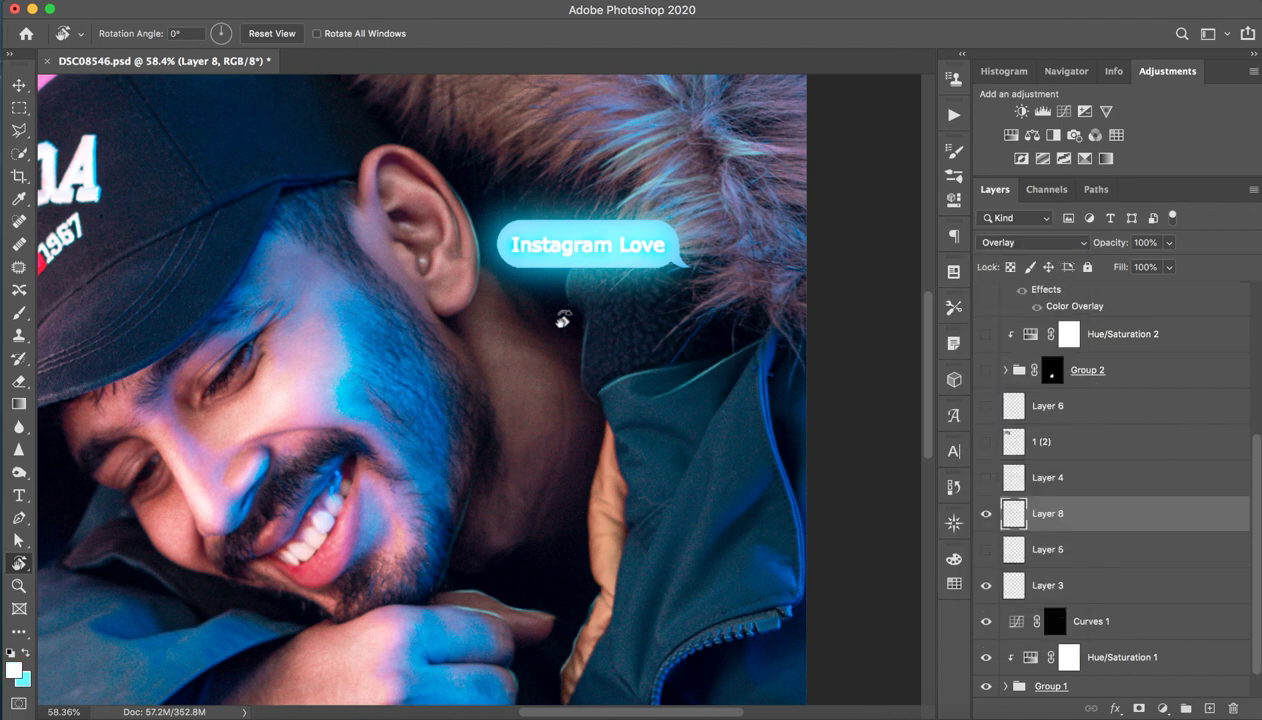
pyautogui.press('b')
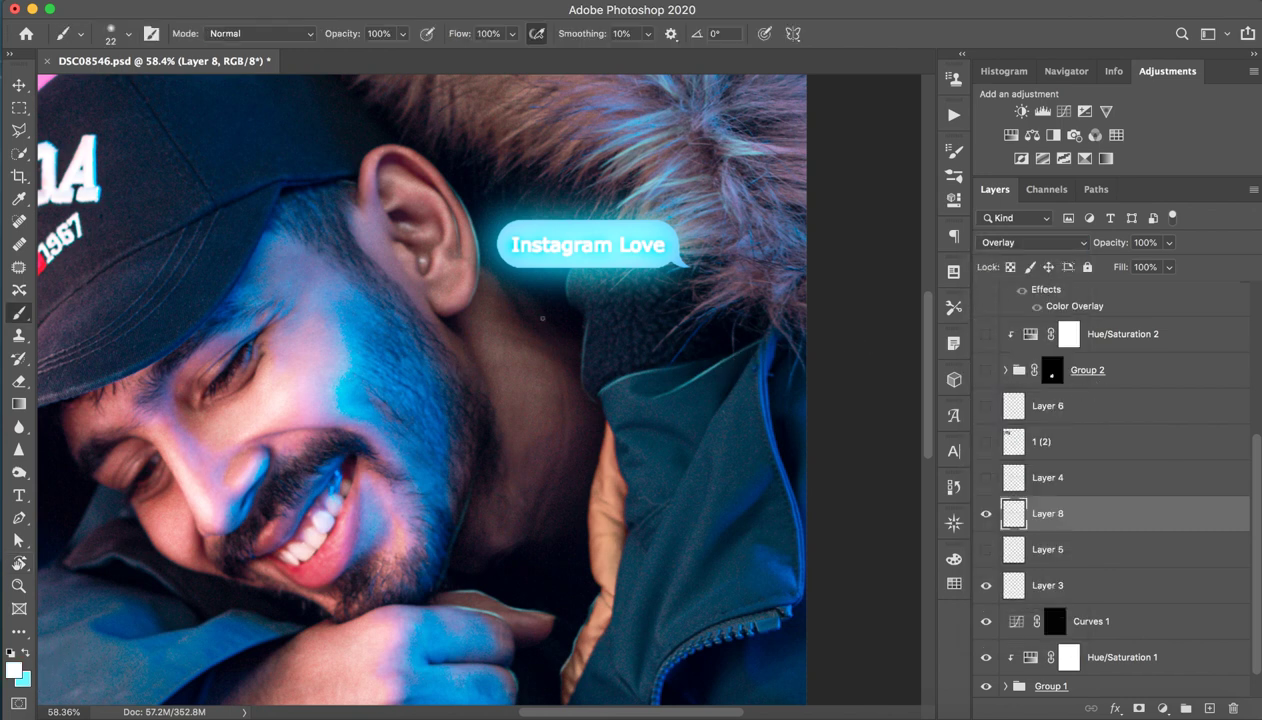
pyautogui.moveTo(542, 318); pyautogui.dragTo(560, 330)
pyautogui.click(128, 36)
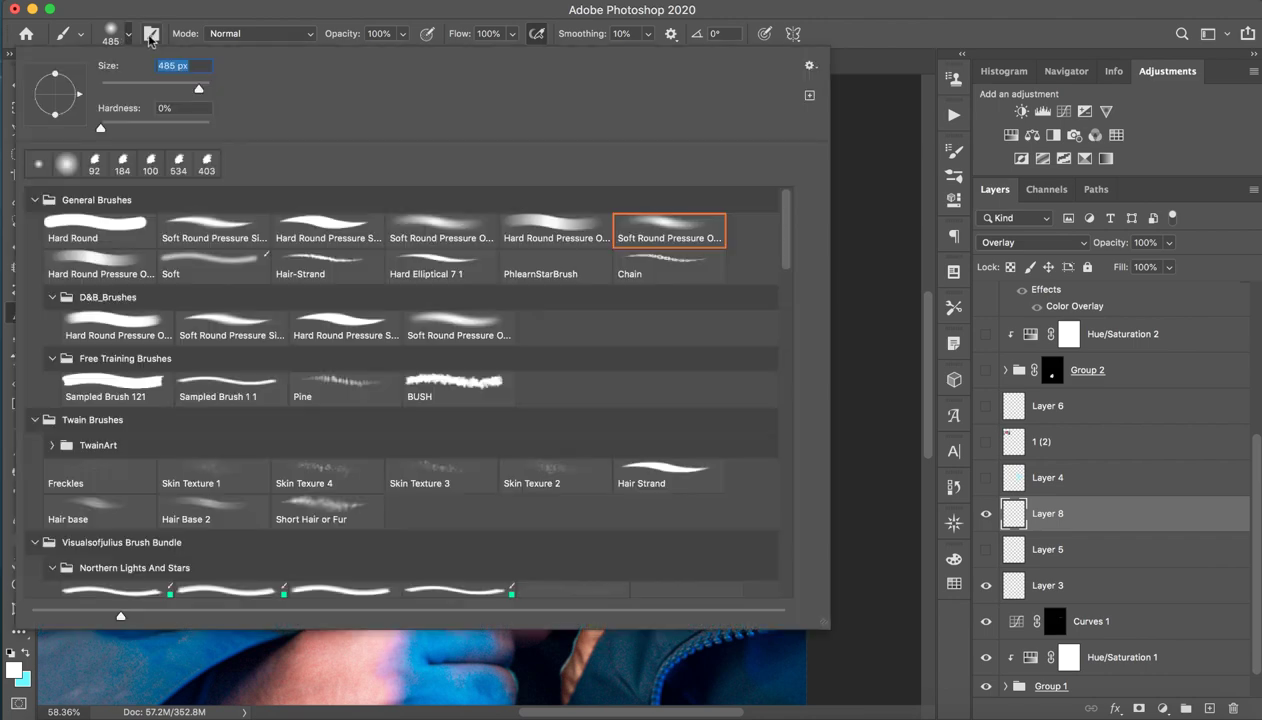
pyautogui.click(428, 14)
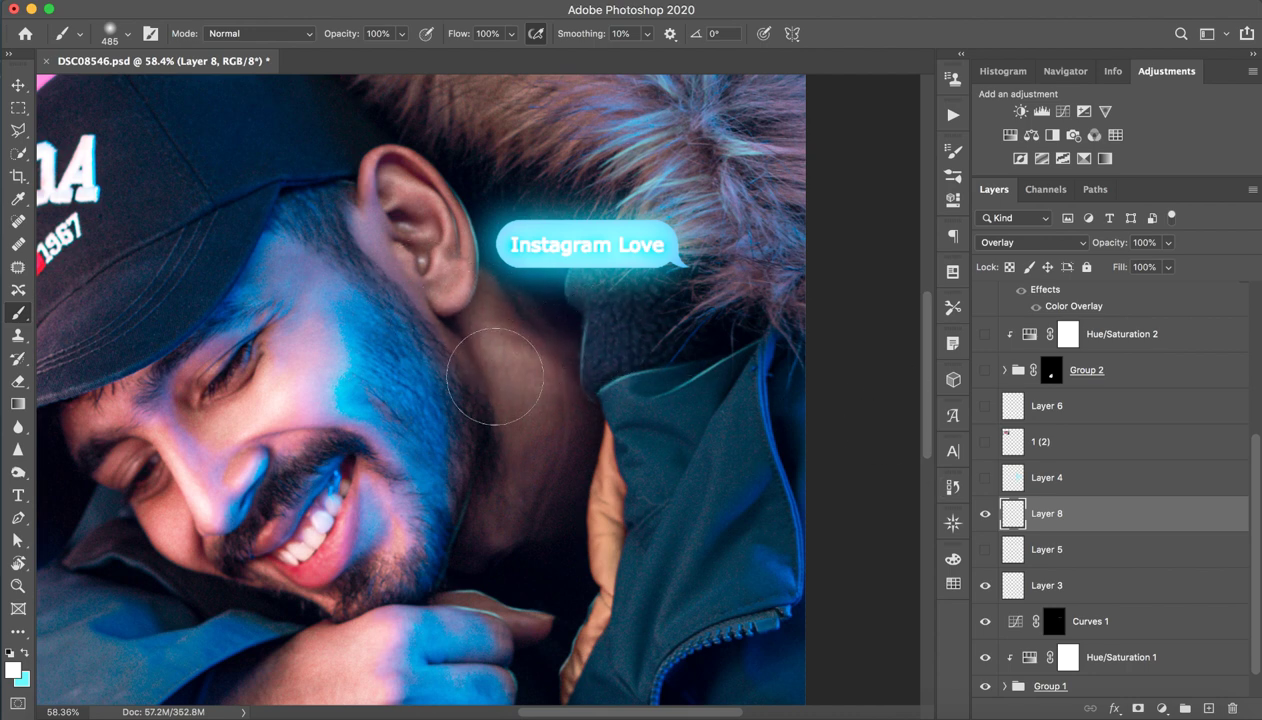
# - Paint soft strokes over the neck below the ear, then toggle Layer 8 to compare
pyautogui.moveTo(527, 370); pyautogui.dragTo(400, 256)
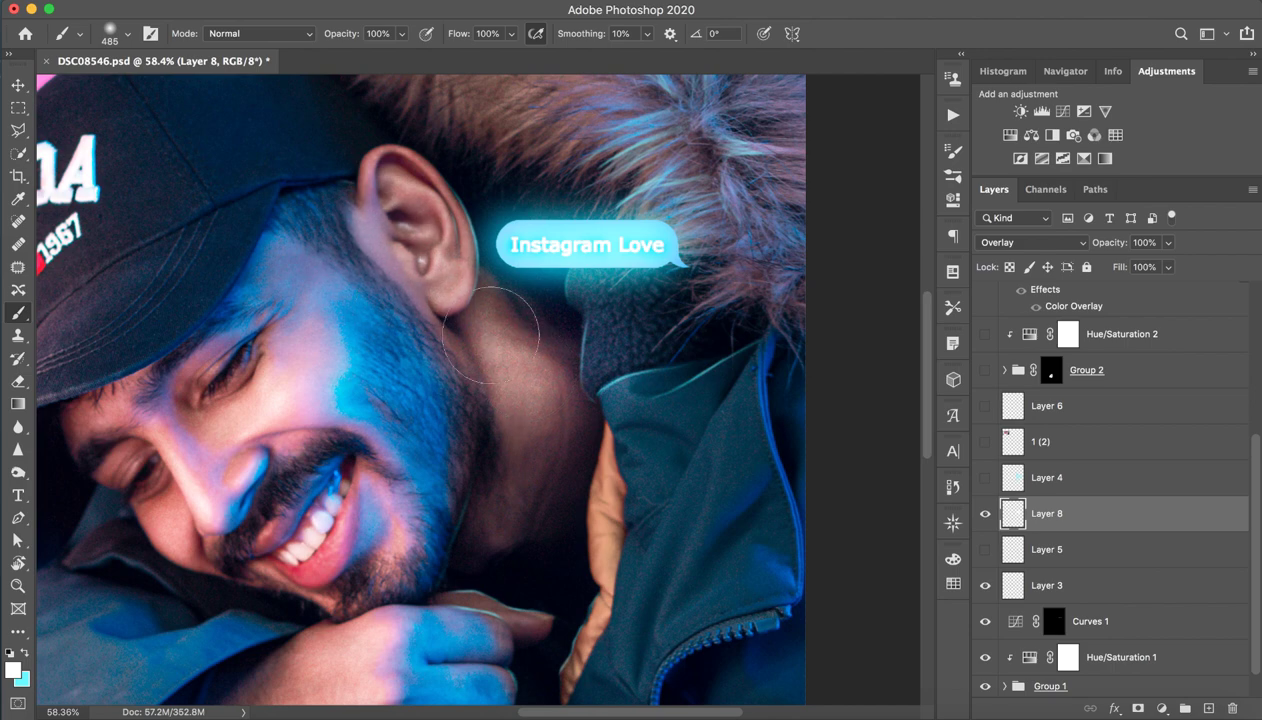
pyautogui.press('z')
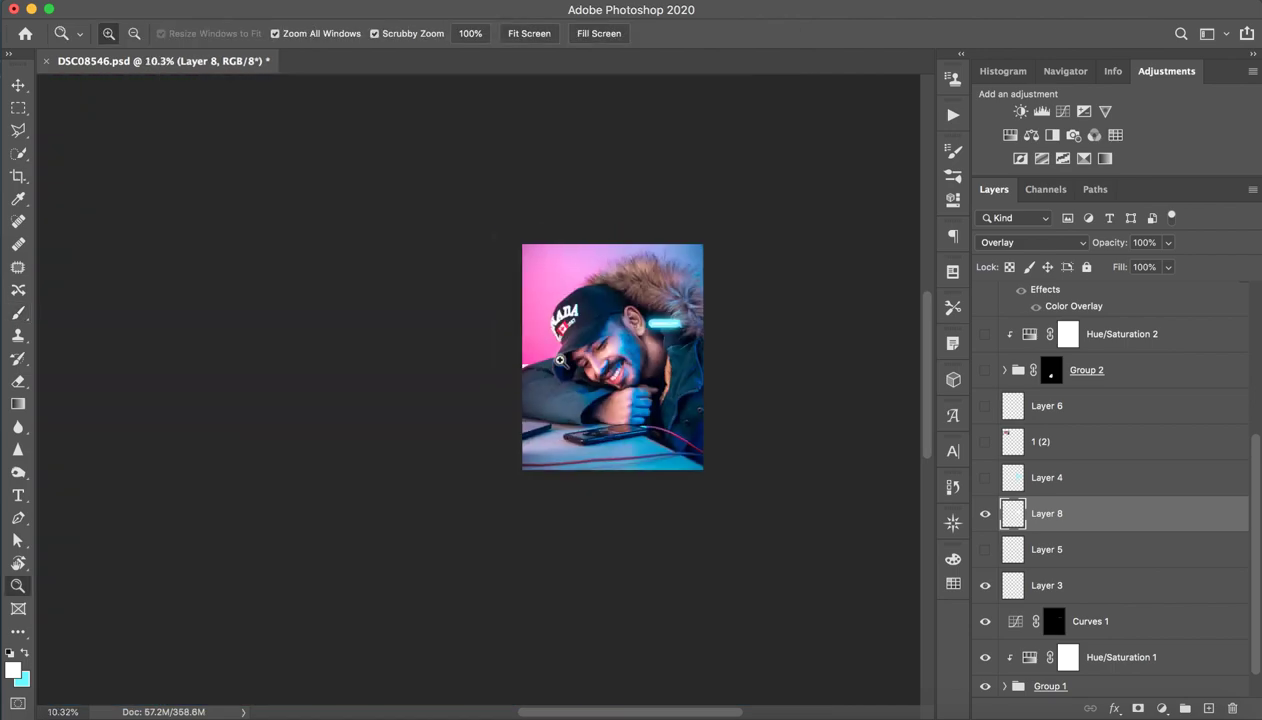
pyautogui.moveTo(691, 342); pyautogui.dragTo(597, 300)
pyautogui.press('b')
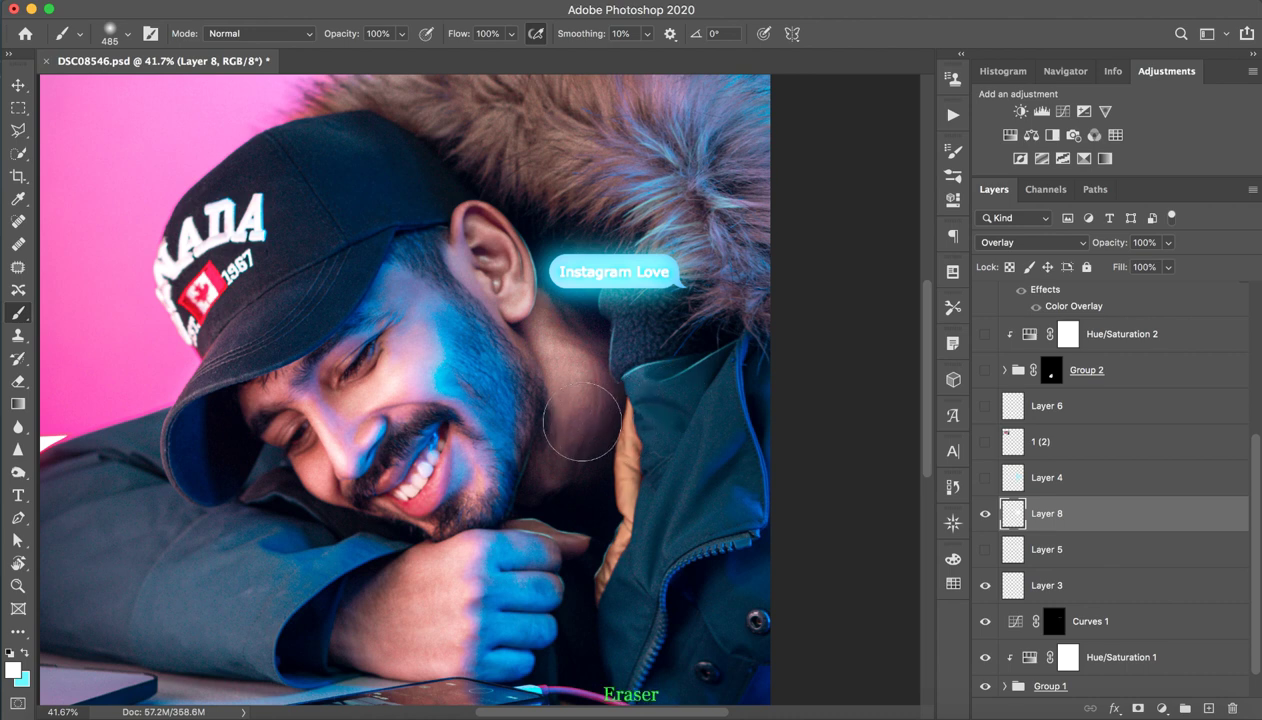
pyautogui.moveTo(621, 429); pyautogui.dragTo(506, 282)
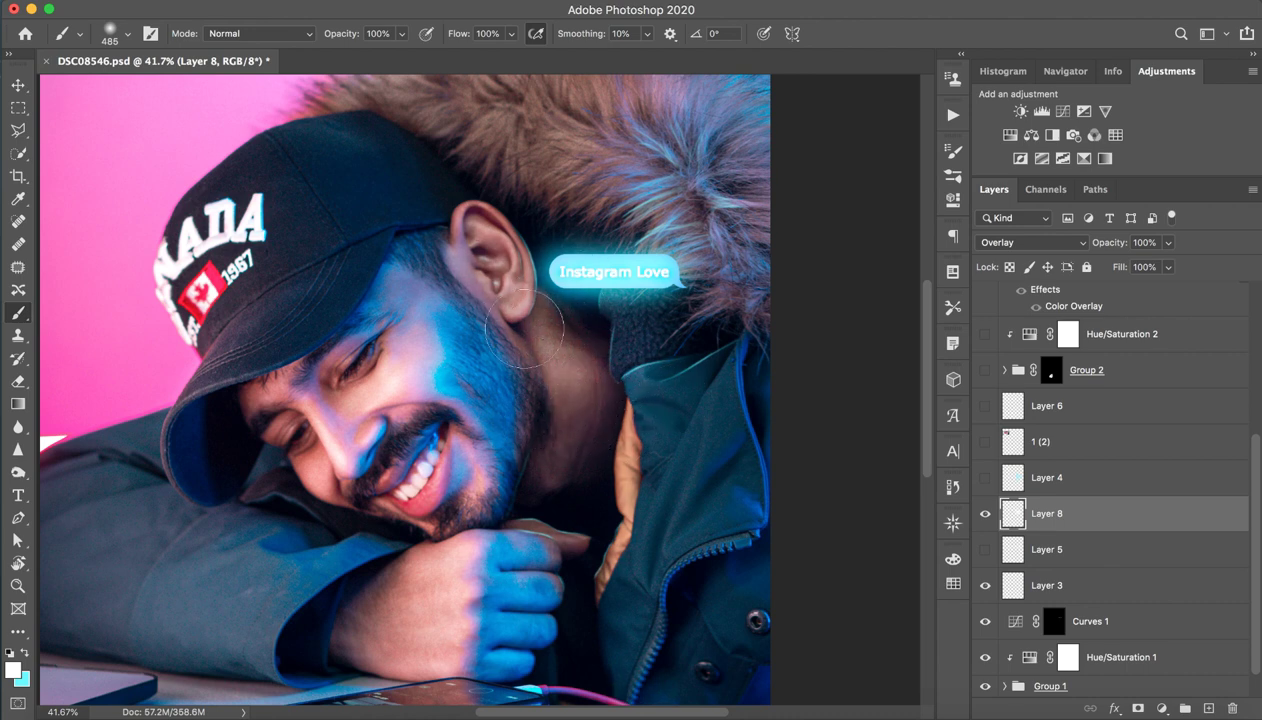
pyautogui.click(984, 514)
pyautogui.click(984, 514)
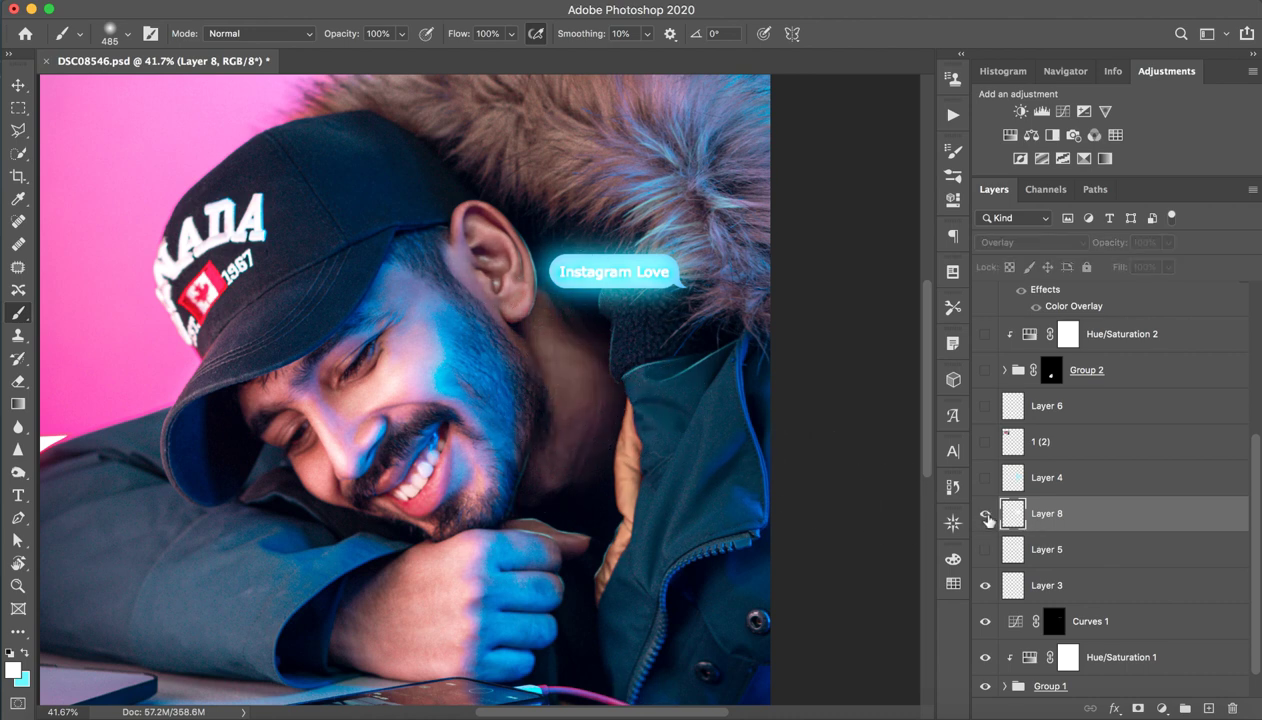
pyautogui.click(984, 514)
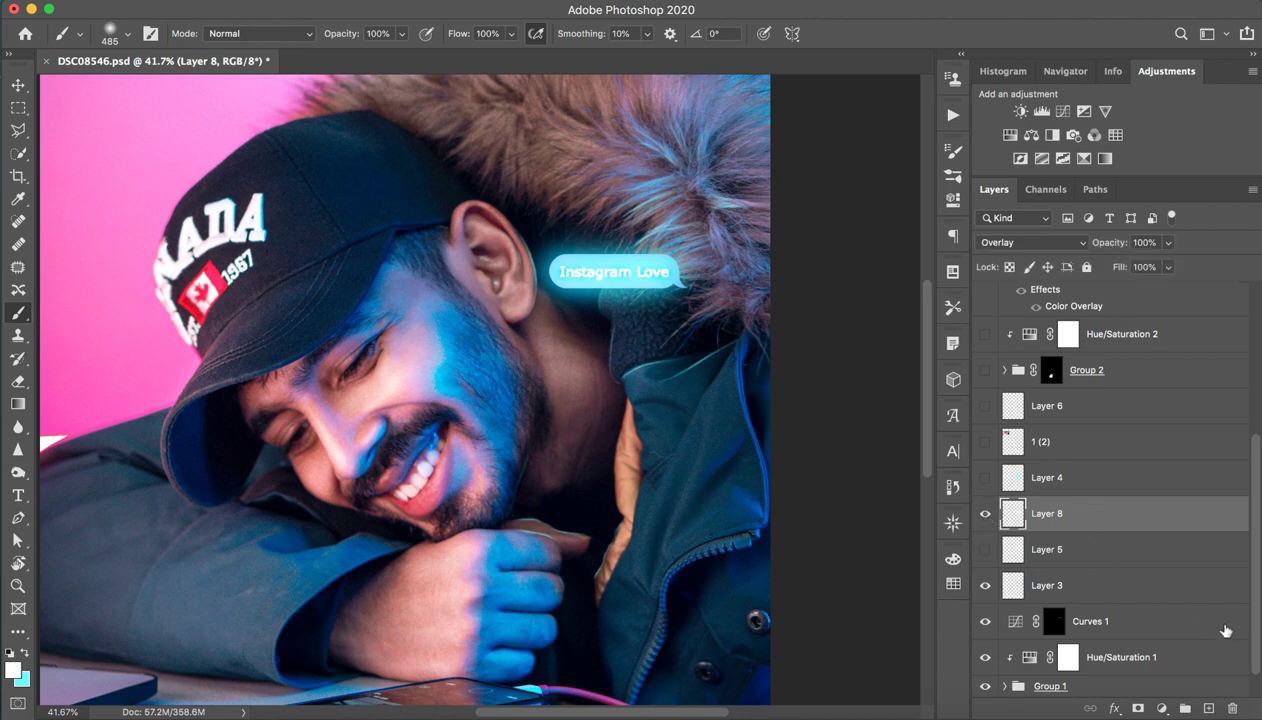
# - Replace Layer 8 with a new Overlay layer above Layer 4 and shade the neck and beard
pyautogui.click(1232, 708)
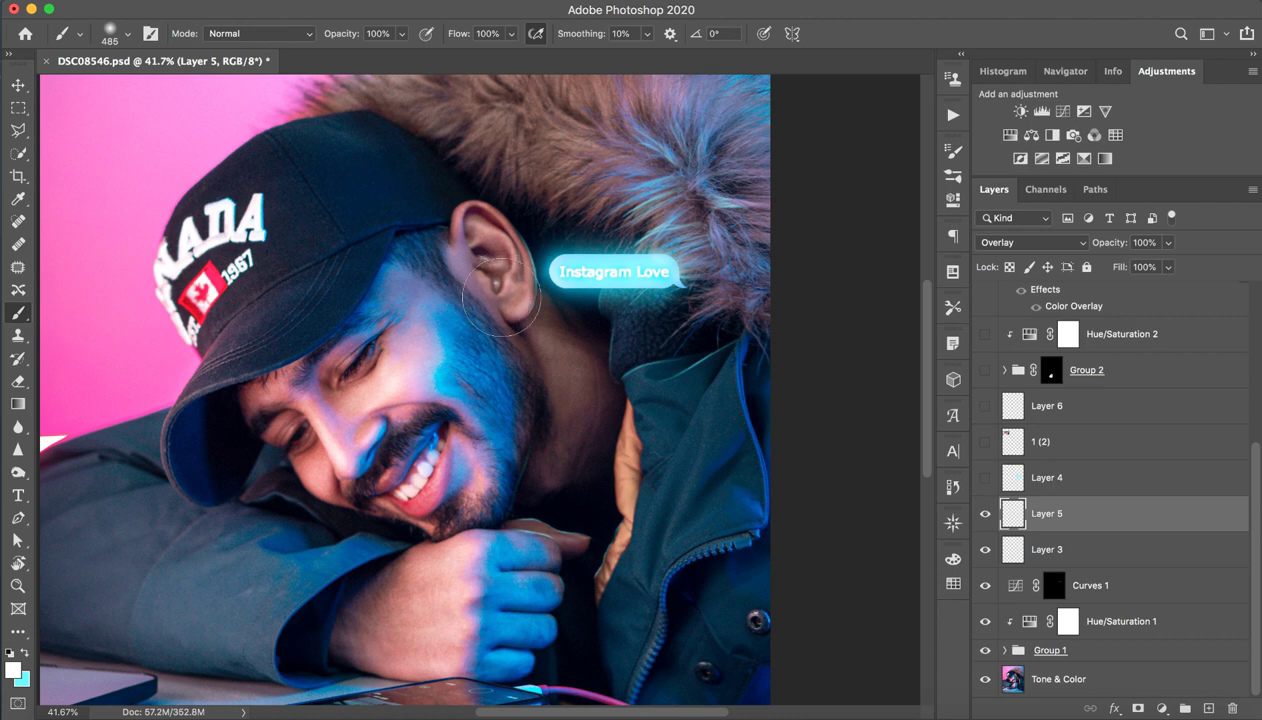
pyautogui.doubleClick(1046, 478)
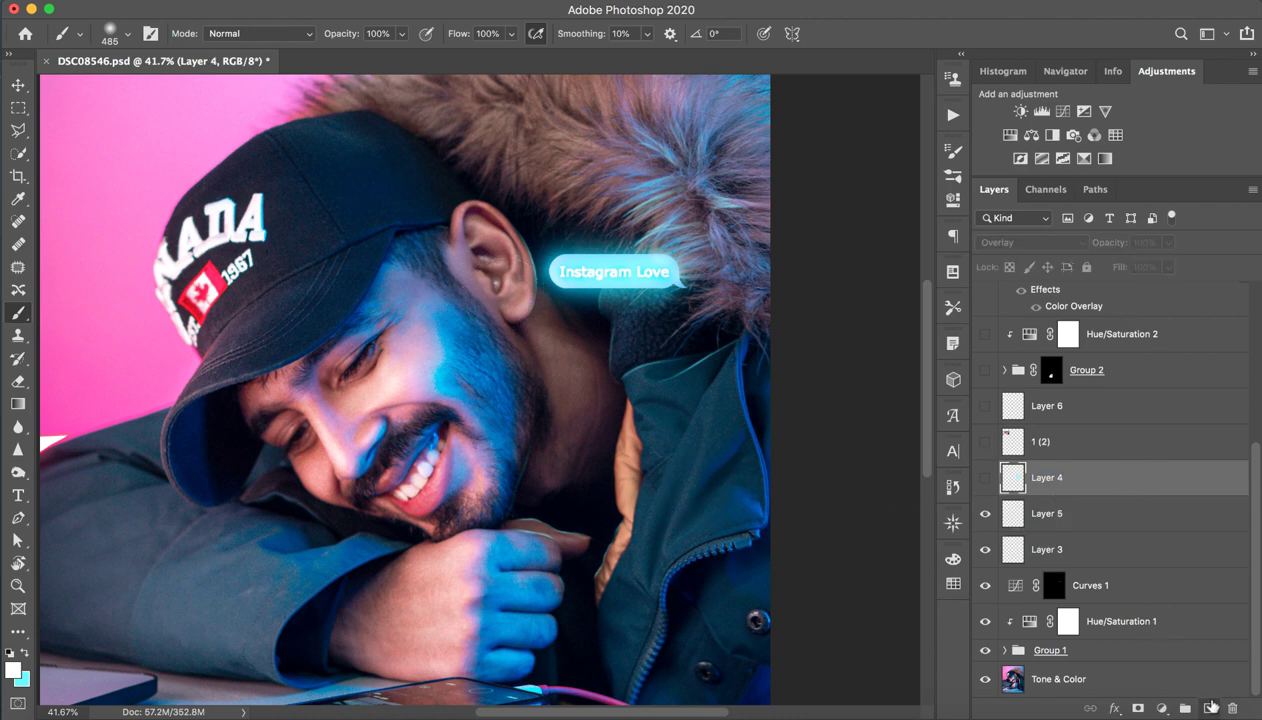
pyautogui.click(1208, 708)
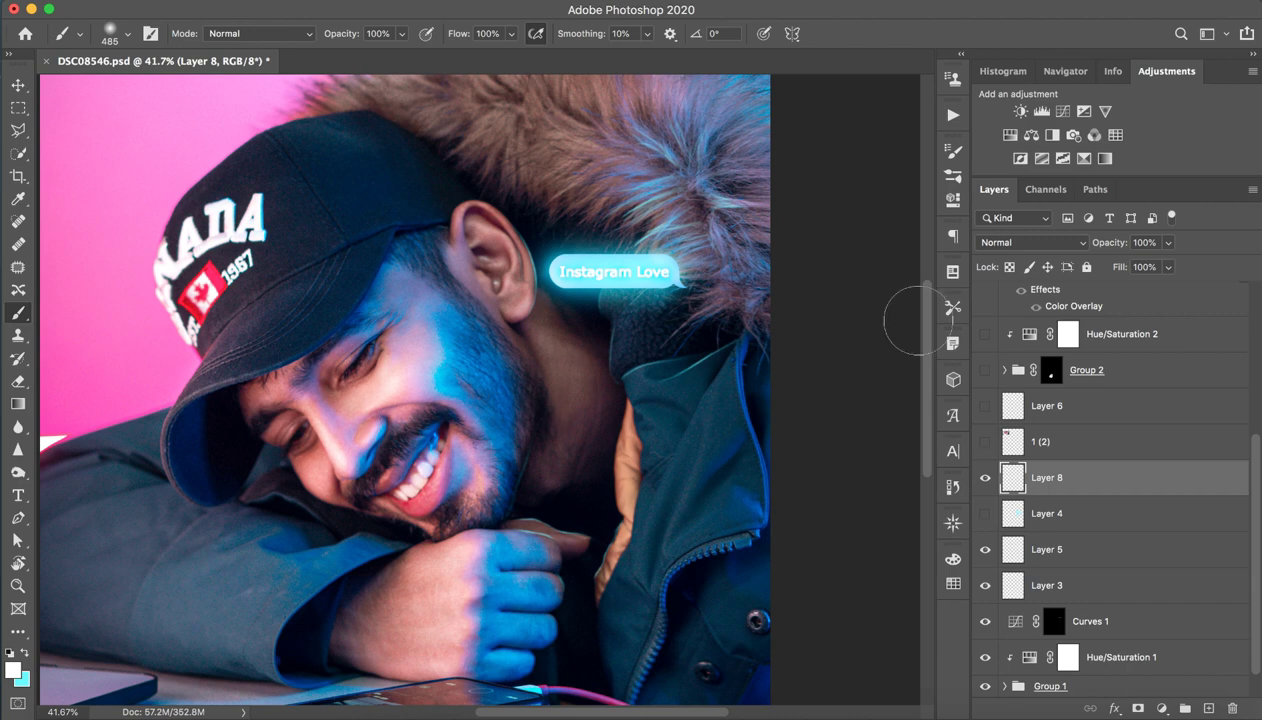
pyautogui.click(1012, 243)
pyautogui.click(1000, 380)
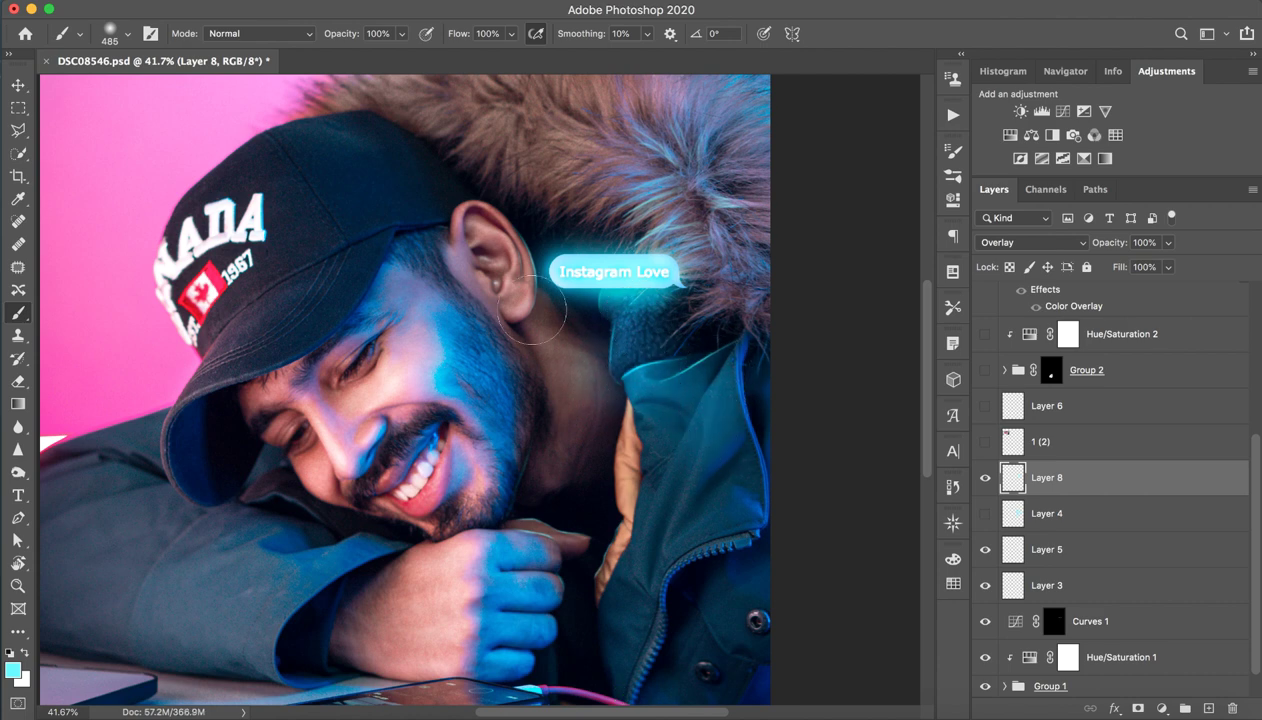
pyautogui.moveTo(525, 305); pyautogui.dragTo(505, 305)
pyautogui.moveTo(535, 420)
pyautogui.mouseDown()
pyautogui.moveTo(595, 535)
pyautogui.moveTo(470, 533)
pyautogui.mouseUp()
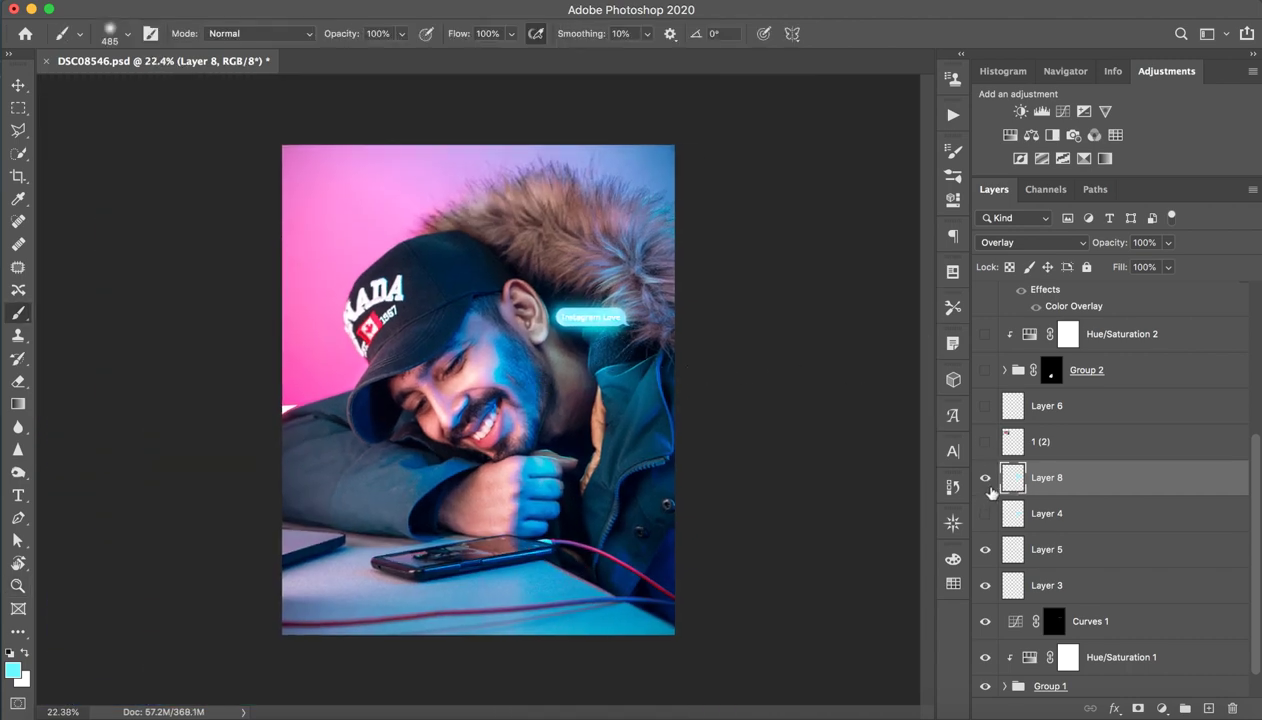
# - Compare and delete Layer 8, then toggle Layer 4 to check the badge glow
pyautogui.click(985, 478)
pyautogui.click(985, 478)
pyautogui.click(985, 478)
pyautogui.click(985, 478)
pyautogui.click(985, 478)
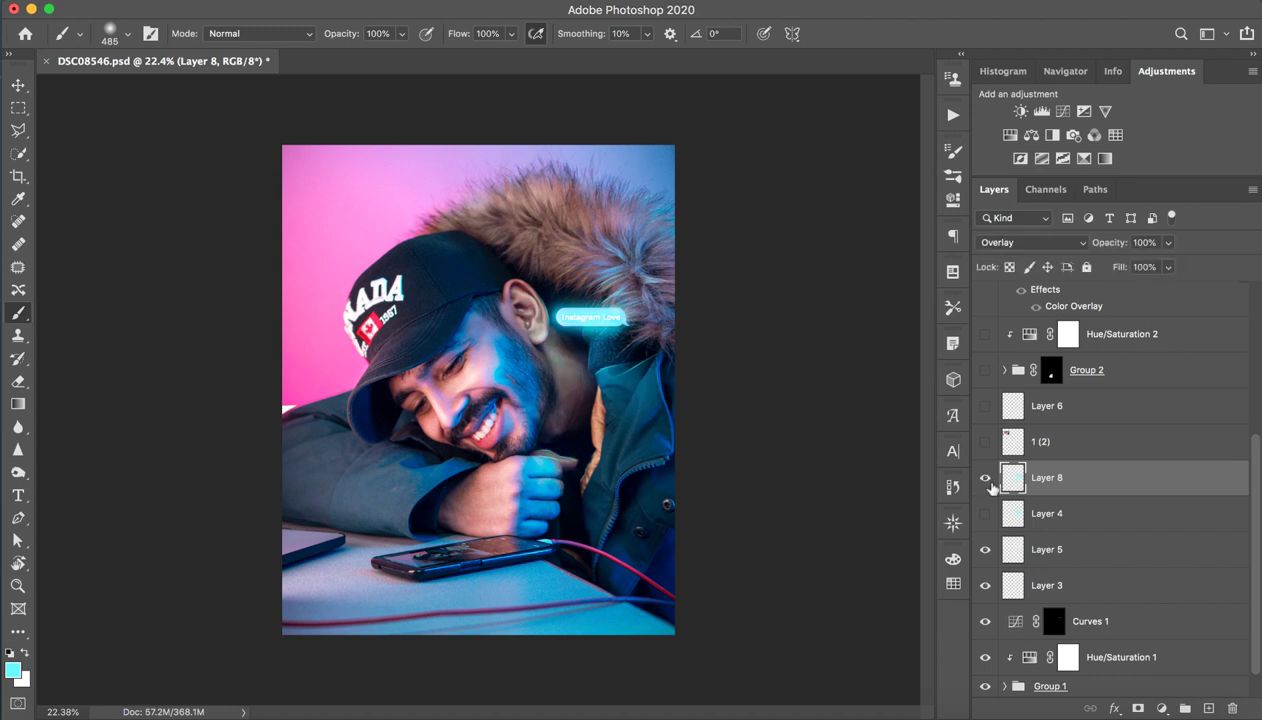
pyautogui.click(1232, 708)
pyautogui.click(985, 478)
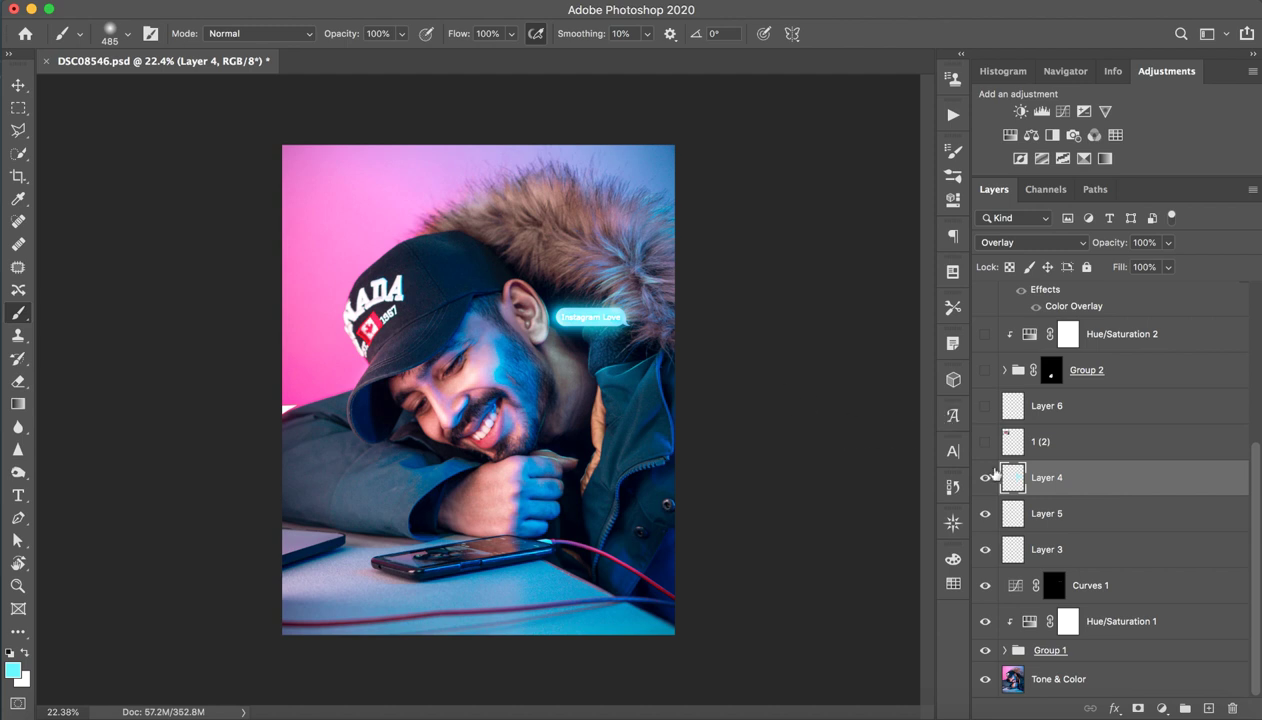
pyautogui.click(984, 480)
# - Show layer 1 (2) with the Instagram logo, keeping Screen blending
pyautogui.click(1079, 441)
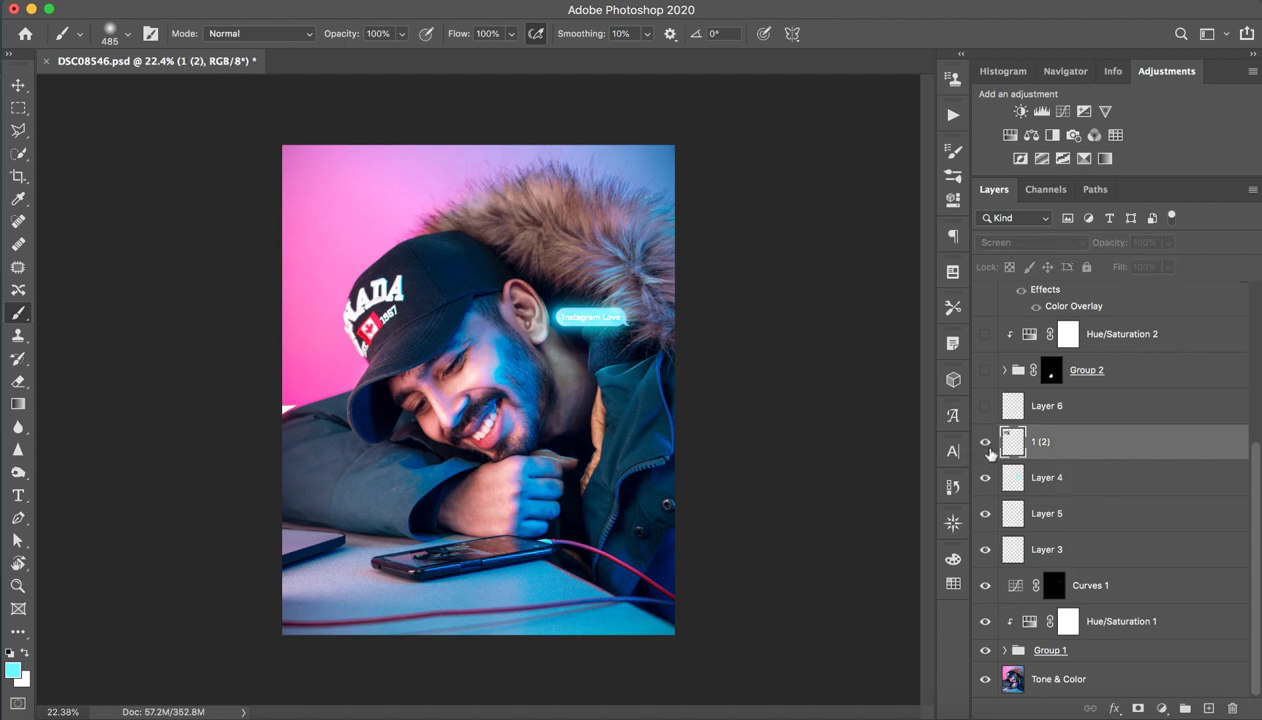
pyautogui.moveTo(478, 390); pyautogui.dragTo(530, 390)
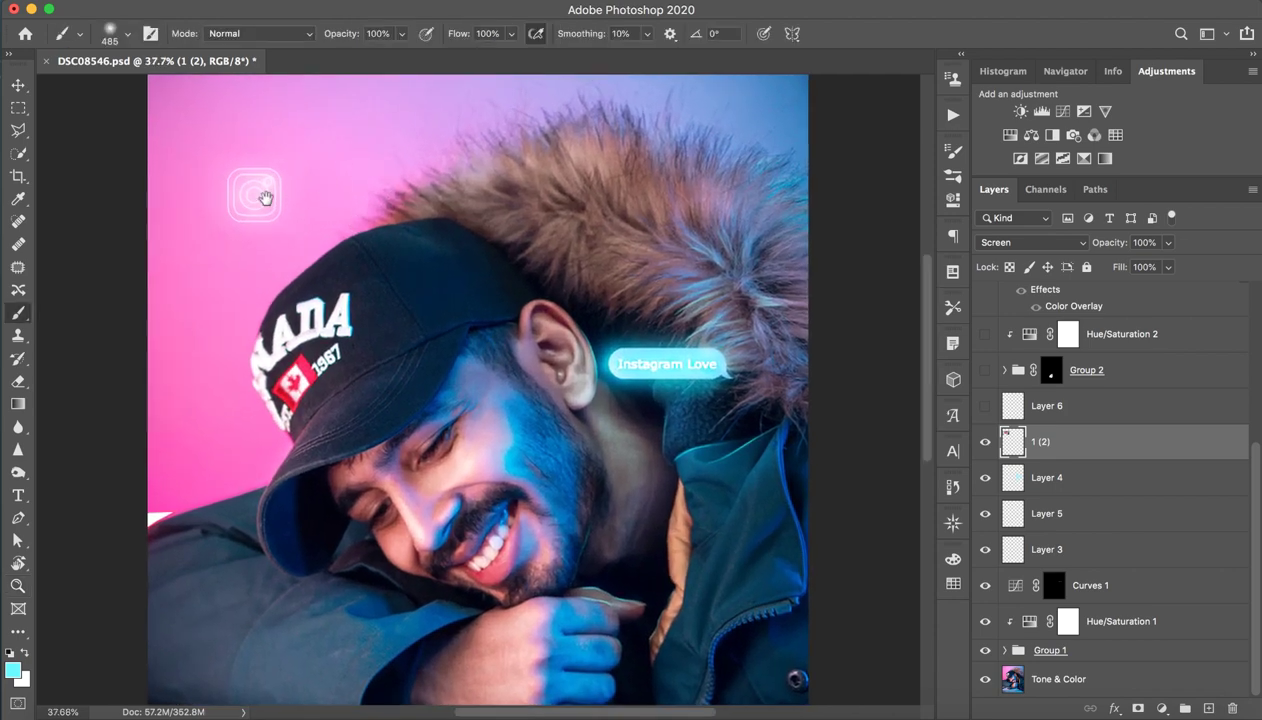
pyautogui.moveTo(265, 198); pyautogui.dragTo(359, 202)
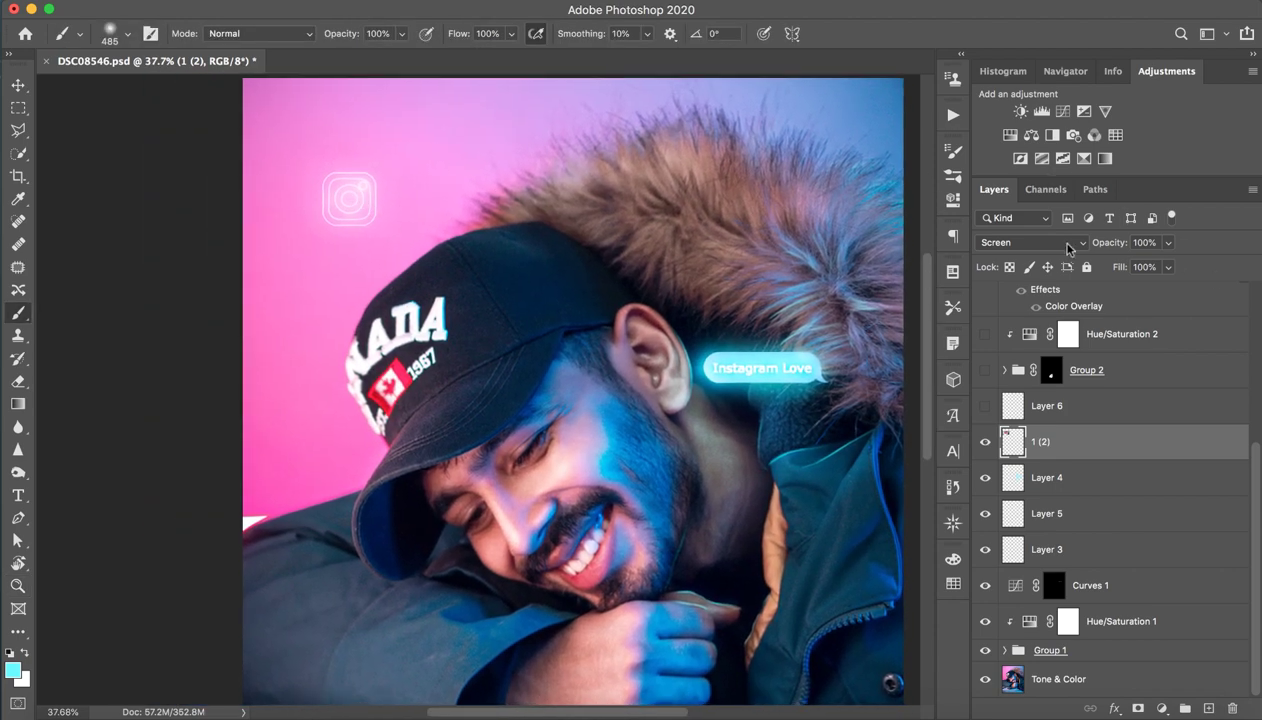
pyautogui.click(1070, 248)
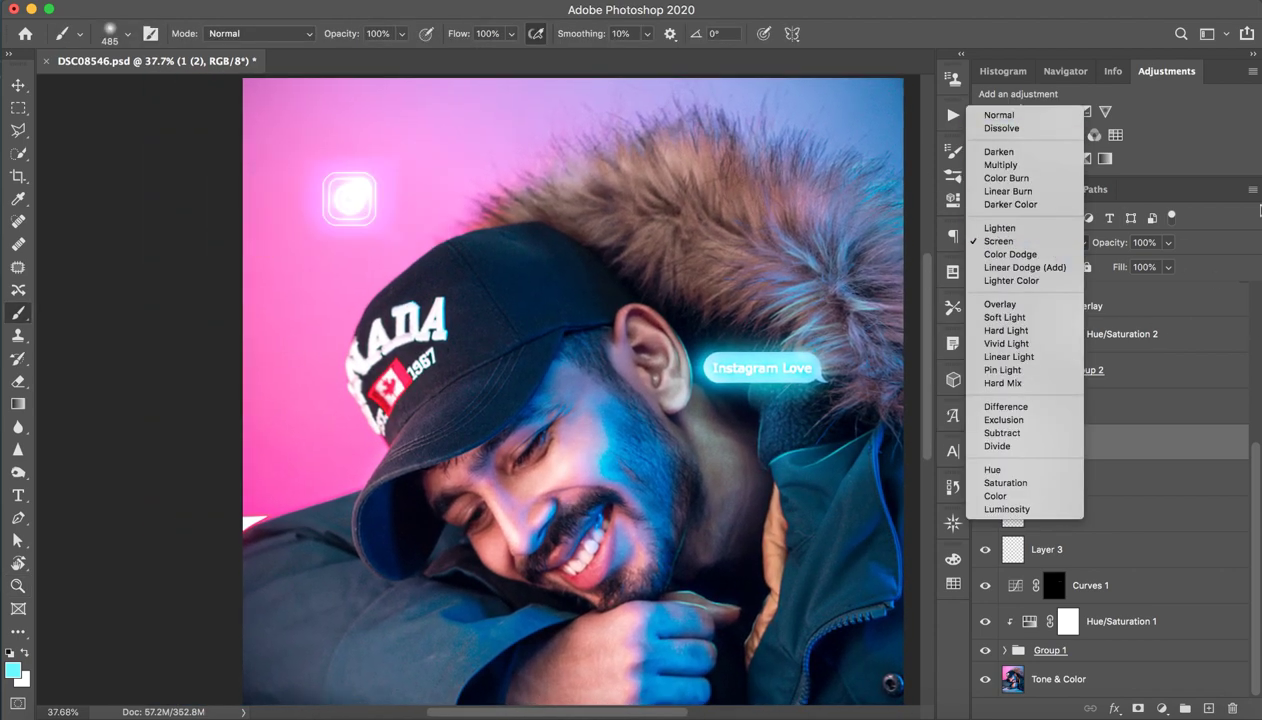
pyautogui.click(1212, 305)
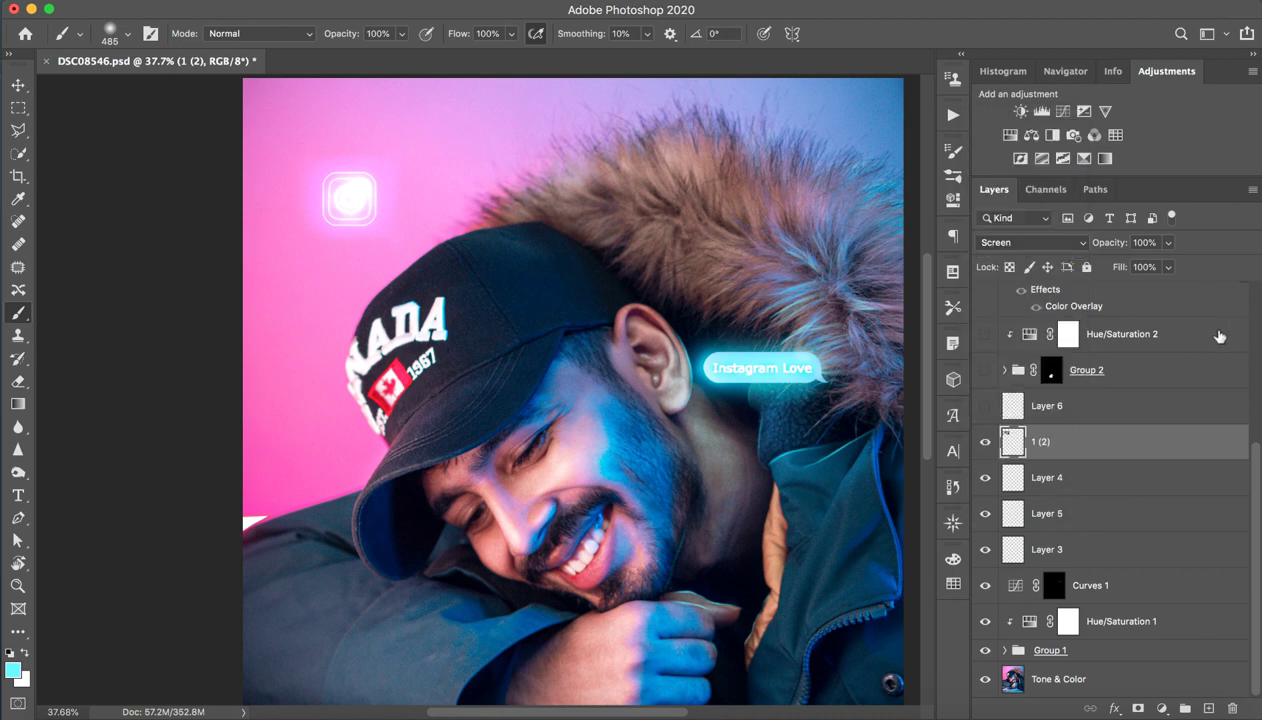
# - Make Layer 6 and the hand tattoo Group 2 visible
pyautogui.click(1107, 414)
pyautogui.click(985, 406)
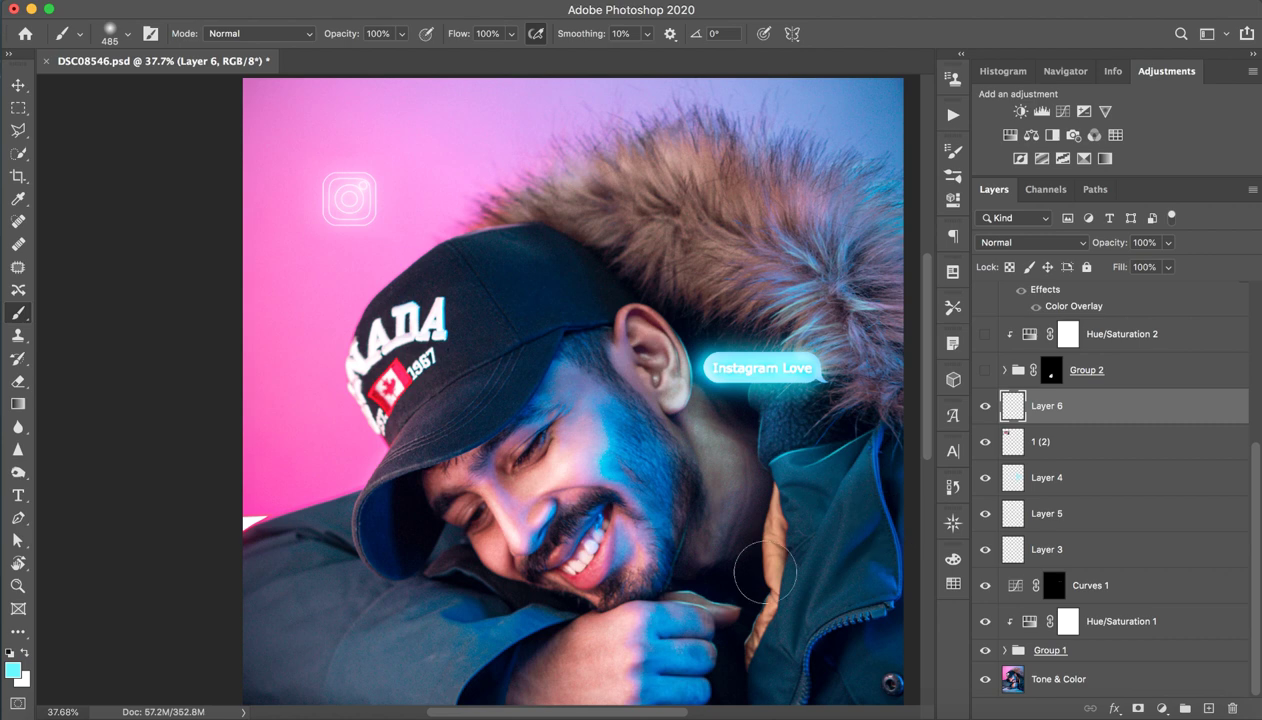
pyautogui.click(1117, 377)
pyautogui.click(985, 370)
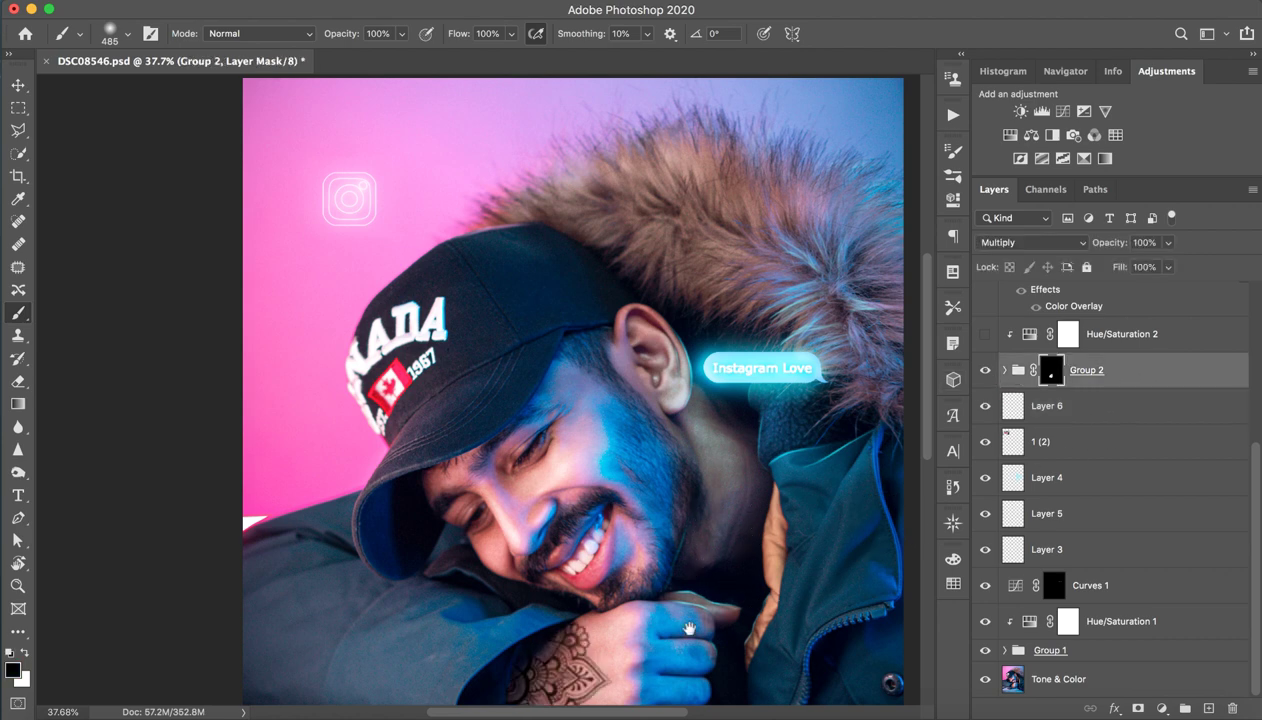
pyautogui.moveTo(683, 611)
pyautogui.mouseDown()
pyautogui.moveTo(611, 390)
pyautogui.moveTo(626, 550)
pyautogui.moveTo(597, 617)
pyautogui.mouseUp()
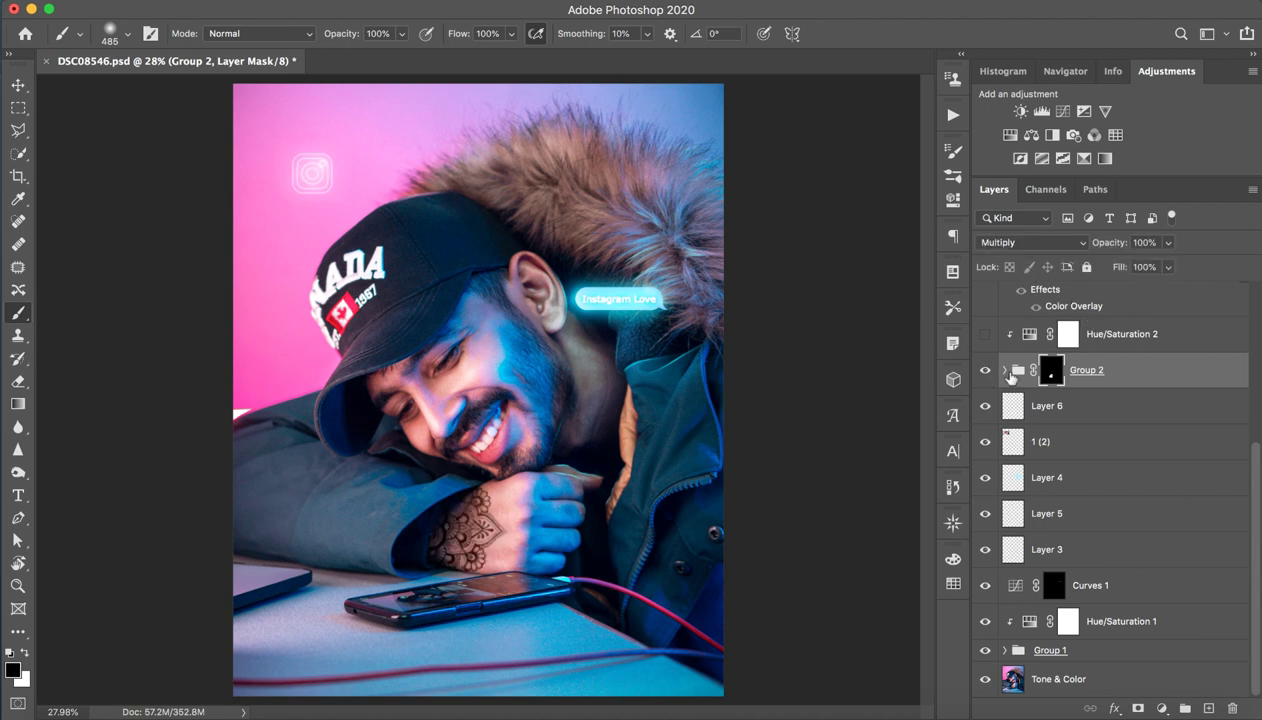
# - Check Group 2's mask on and off, then turn on the Hue/Saturation 2 adjustment
pyautogui.keyDown('shift'); pyautogui.click(1052, 370); pyautogui.keyUp('shift')
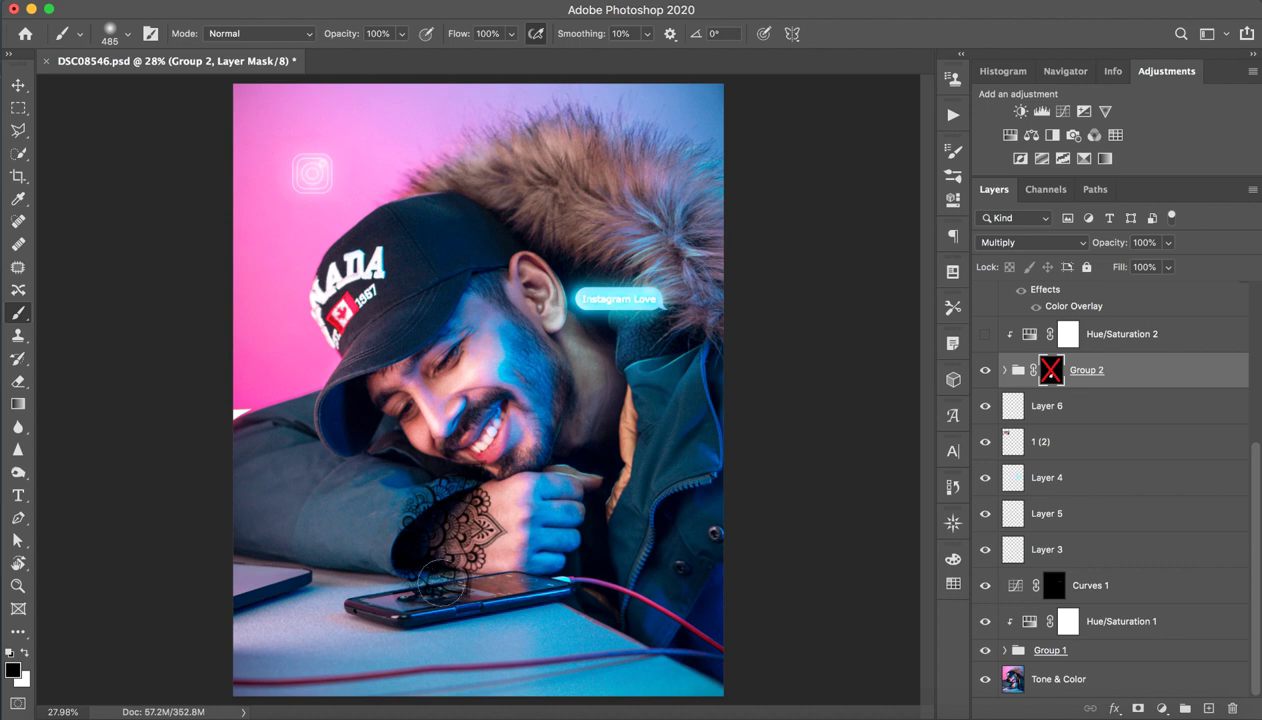
pyautogui.keyDown('shift'); pyautogui.click(1052, 370); pyautogui.keyUp('shift')
pyautogui.click(1068, 334)
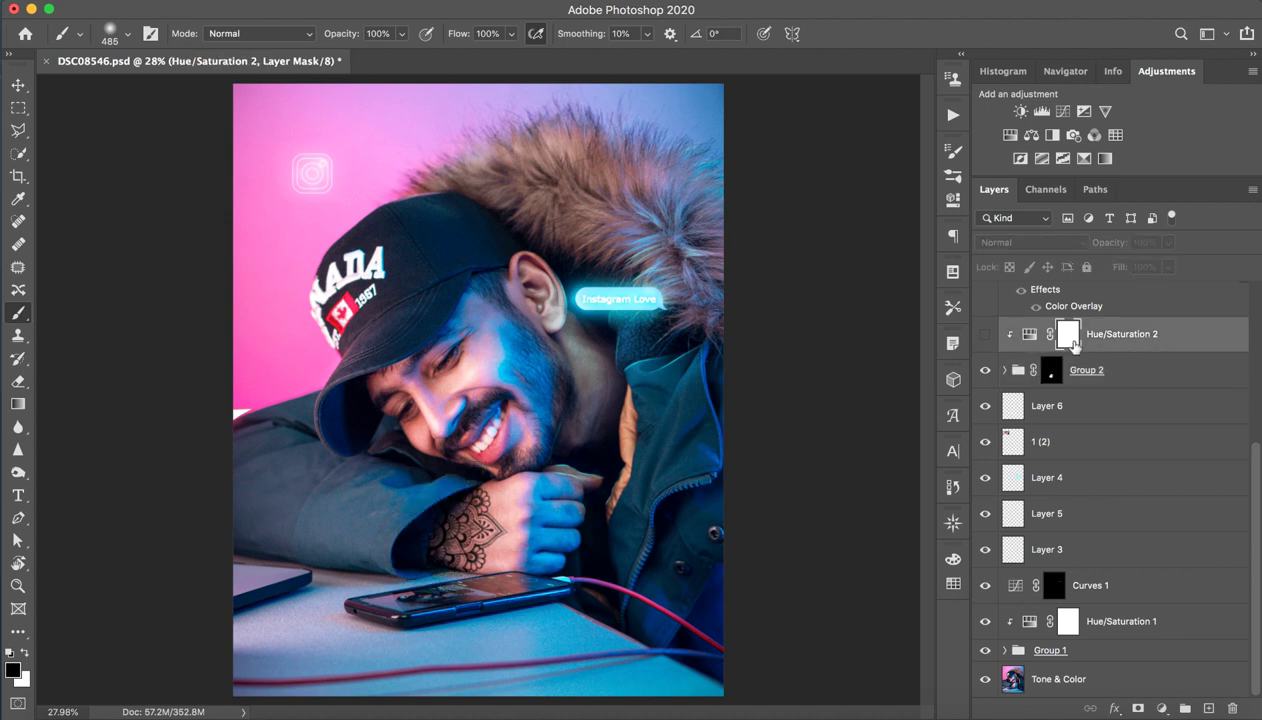
pyautogui.click(985, 334)
pyautogui.scroll(3, 1080, 395)
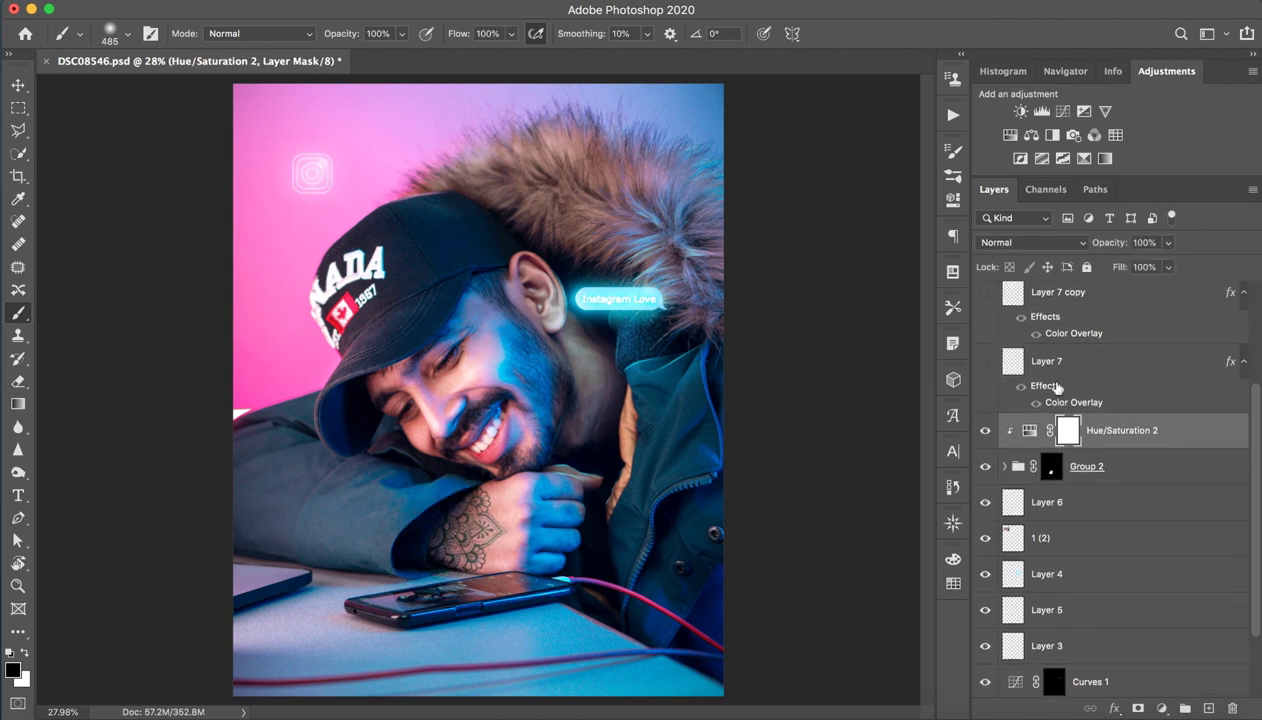
pyautogui.scroll(2, 1095, 440)
# - Review Hue/Saturation 2's settings, compare it on and off, then make Layer 7 visible
pyautogui.doubleClick(1029, 491)
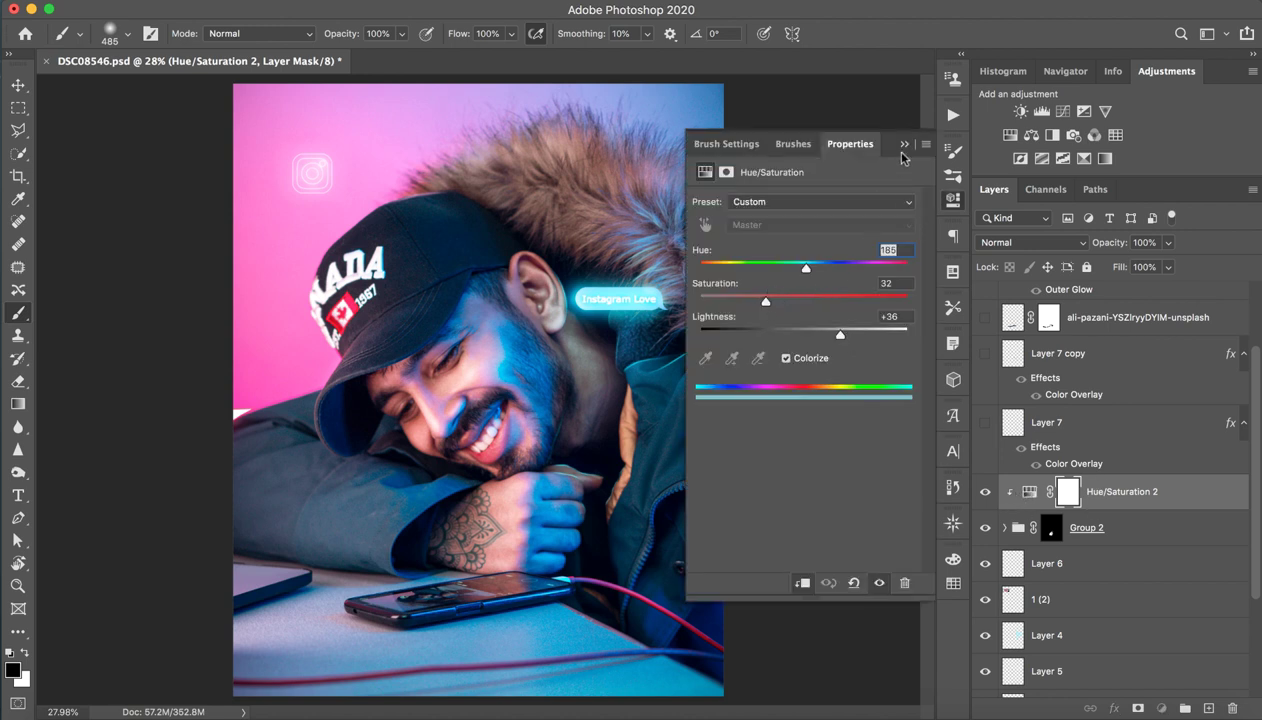
pyautogui.click(903, 145)
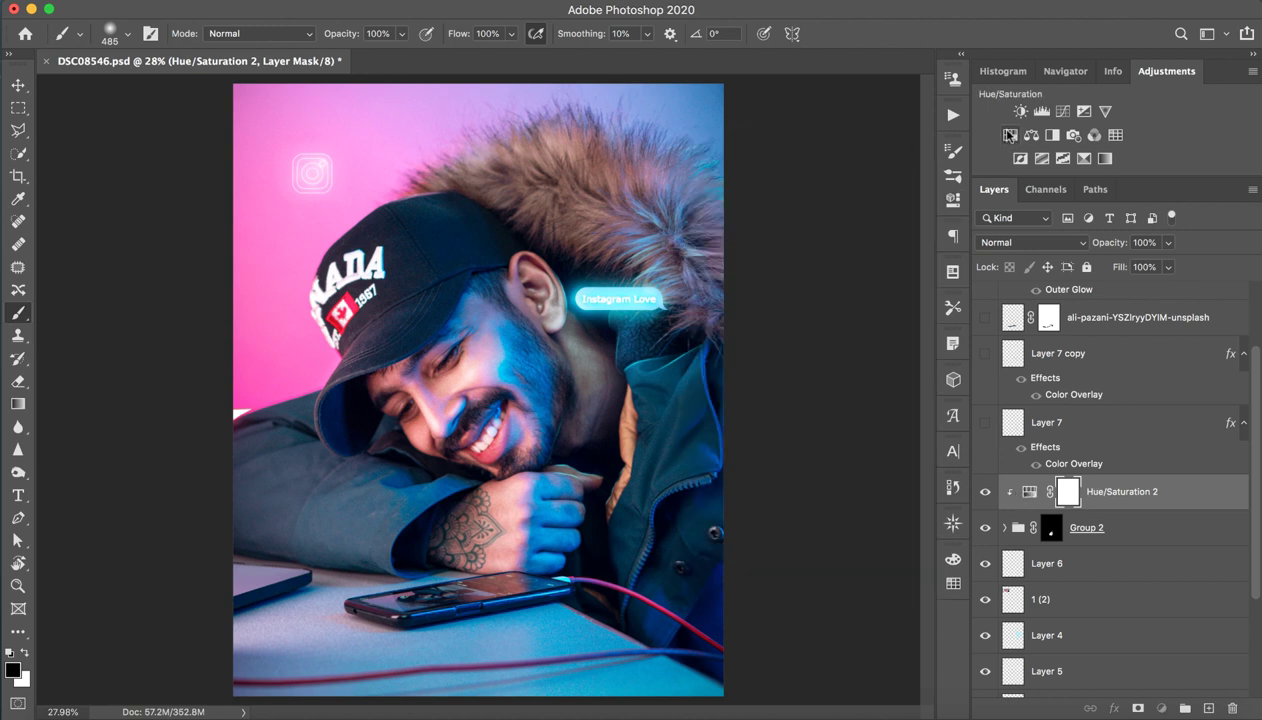
pyautogui.click(270, 1)
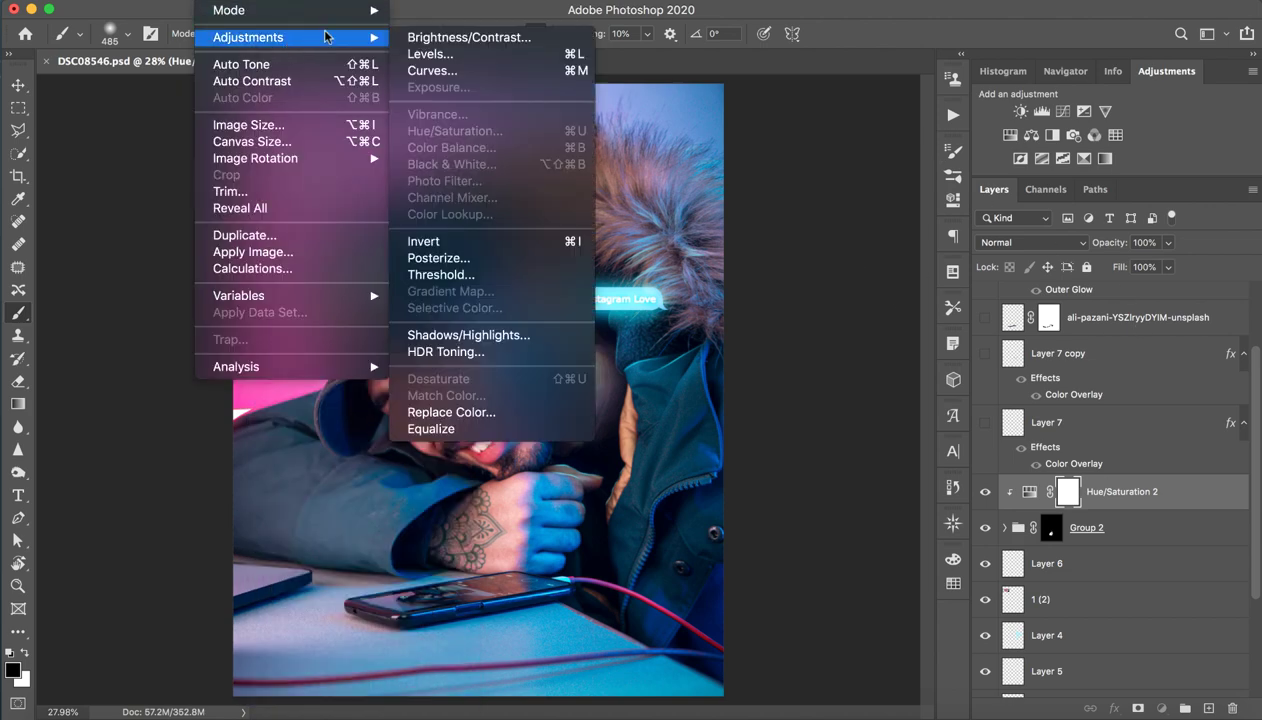
pyautogui.moveTo(248, 37)
pyautogui.click(1038, 422)
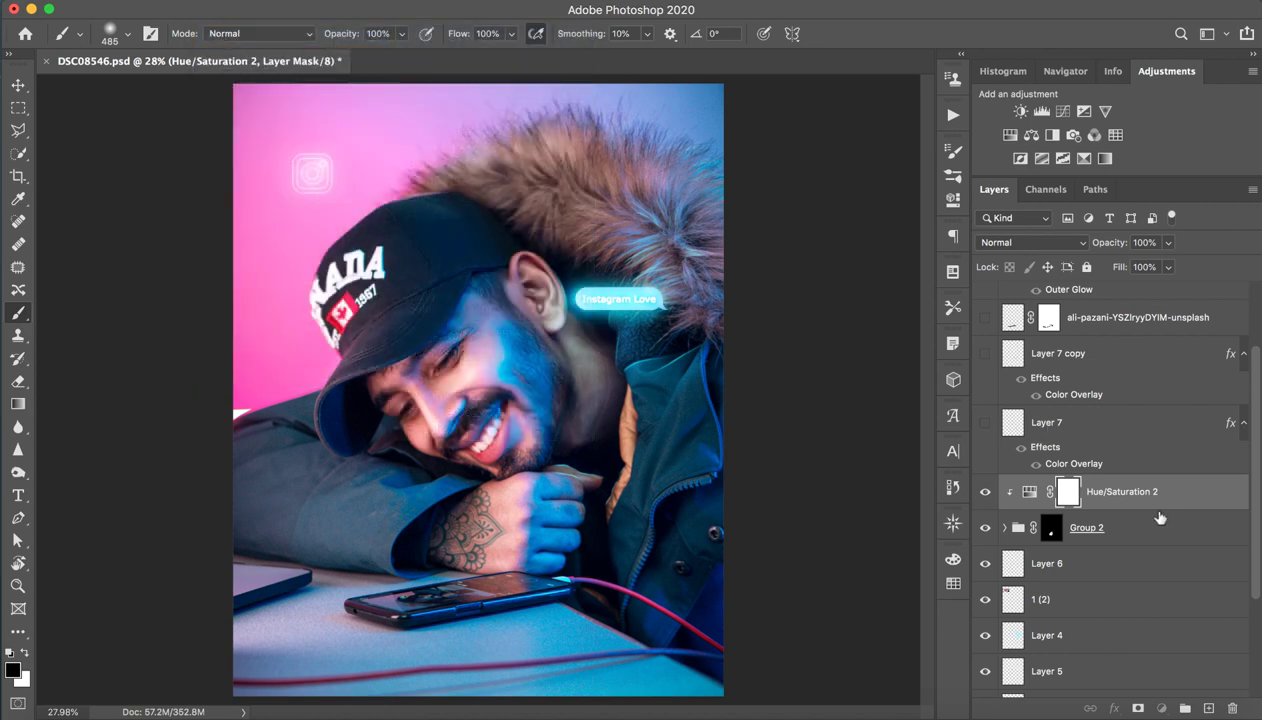
pyautogui.click(985, 491)
pyautogui.click(985, 491)
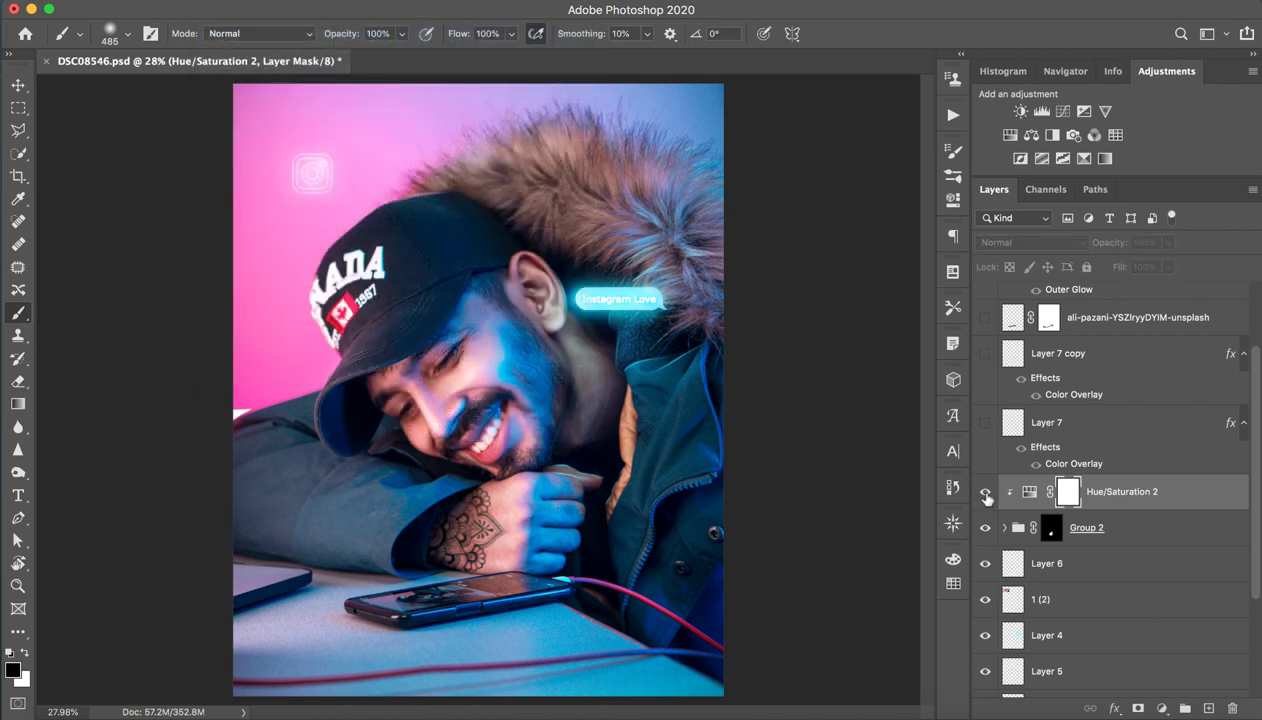
pyautogui.click(1045, 430)
pyautogui.click(985, 422)
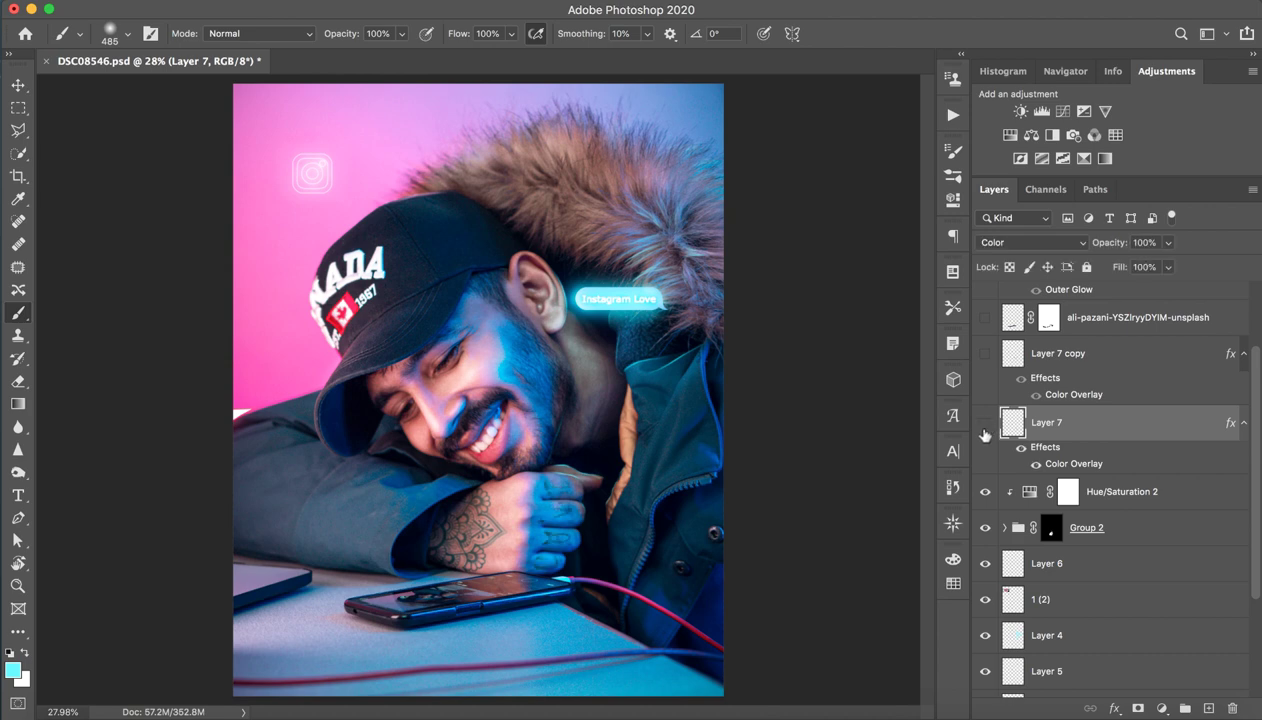
# - Zoom in on the hand and hide the Layer 7 and Layer 7 copy tattoos
pyautogui.press('z')
pyautogui.moveTo(562, 585); pyautogui.dragTo(690, 469)
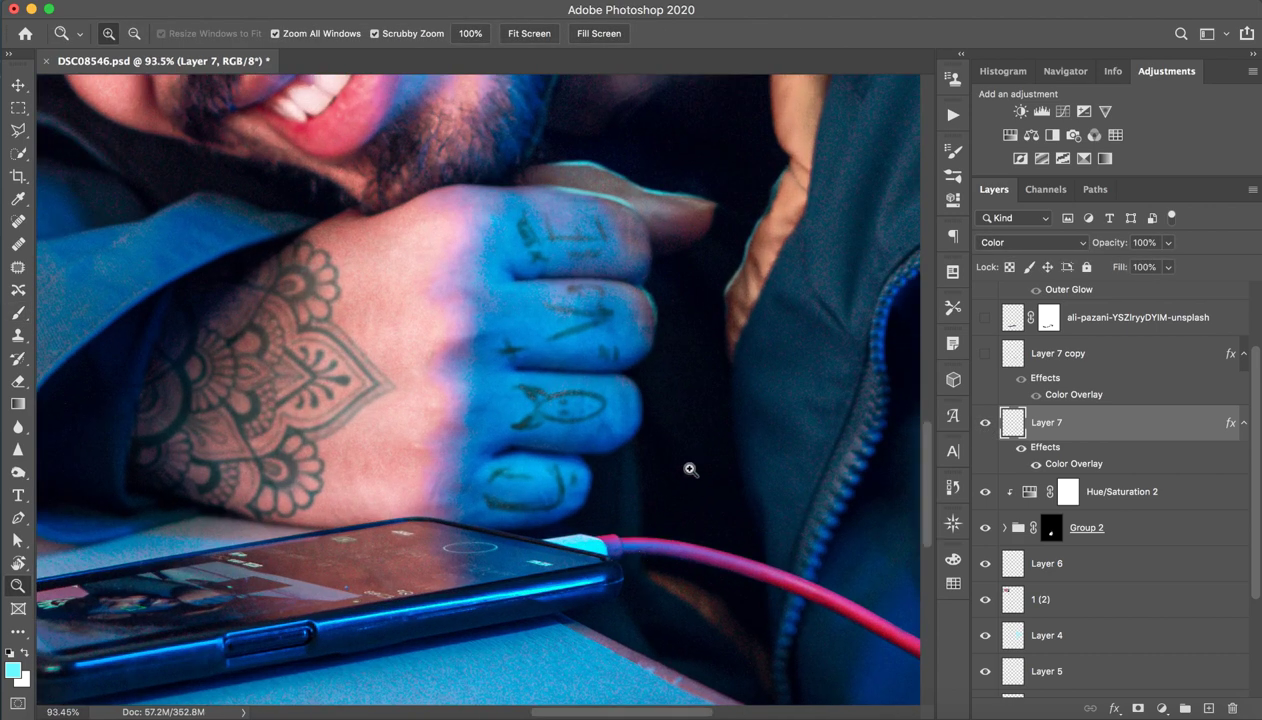
pyautogui.press('b')
pyautogui.click(1122, 370)
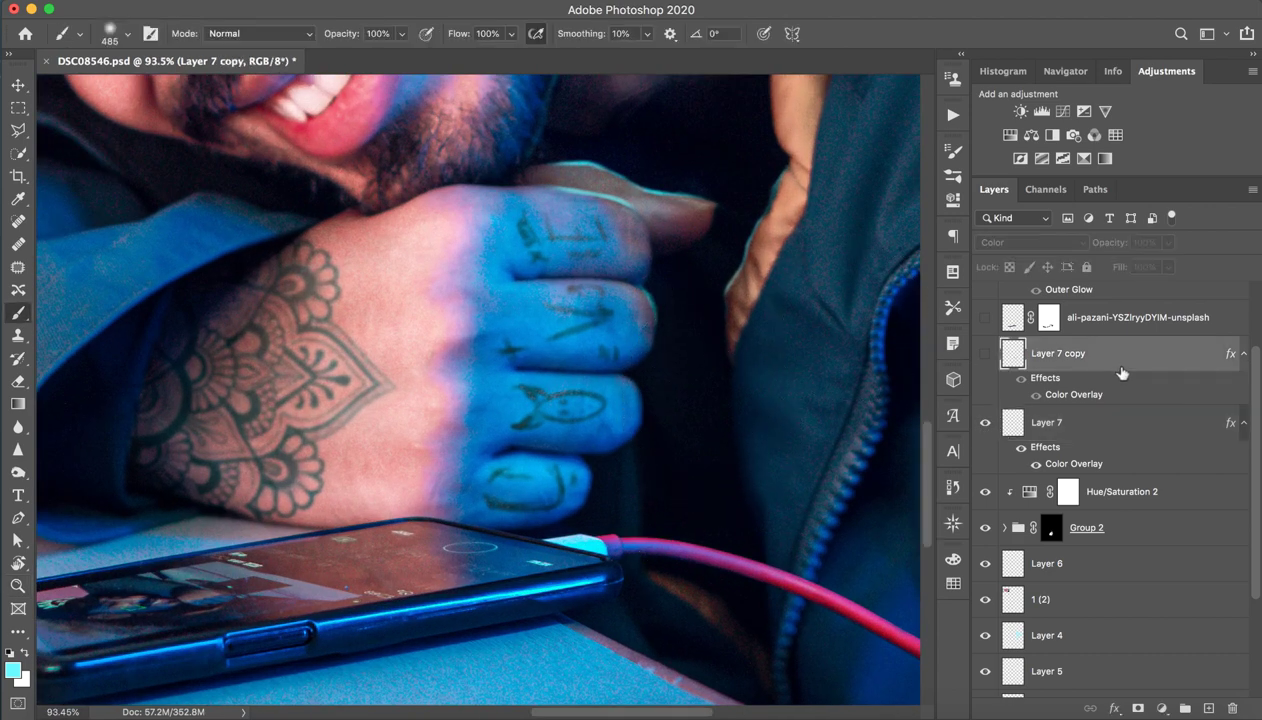
pyautogui.click(1094, 426)
pyautogui.click(1075, 362)
pyautogui.click(985, 353)
pyautogui.click(985, 353)
pyautogui.click(985, 422)
pyautogui.click(1086, 420)
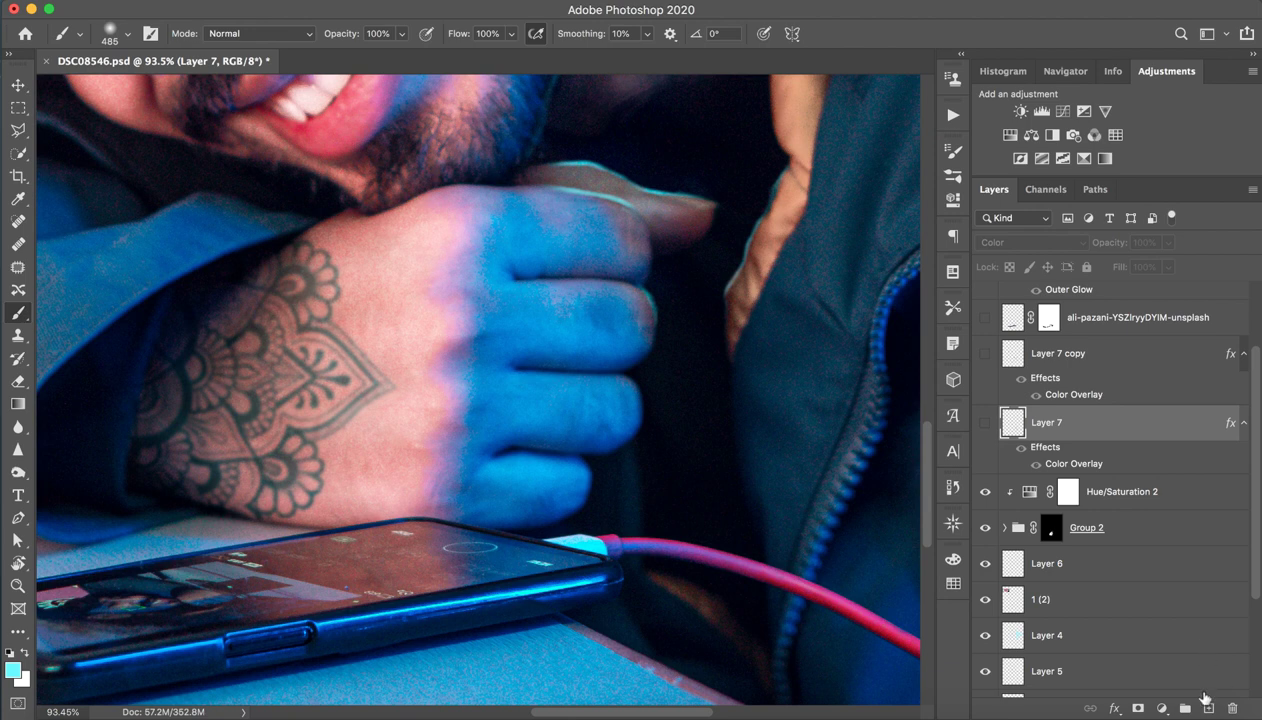
# - Add a new layer and set up a fine black brush at 70% flow
pyautogui.click(1207, 704)
pyautogui.press('x')
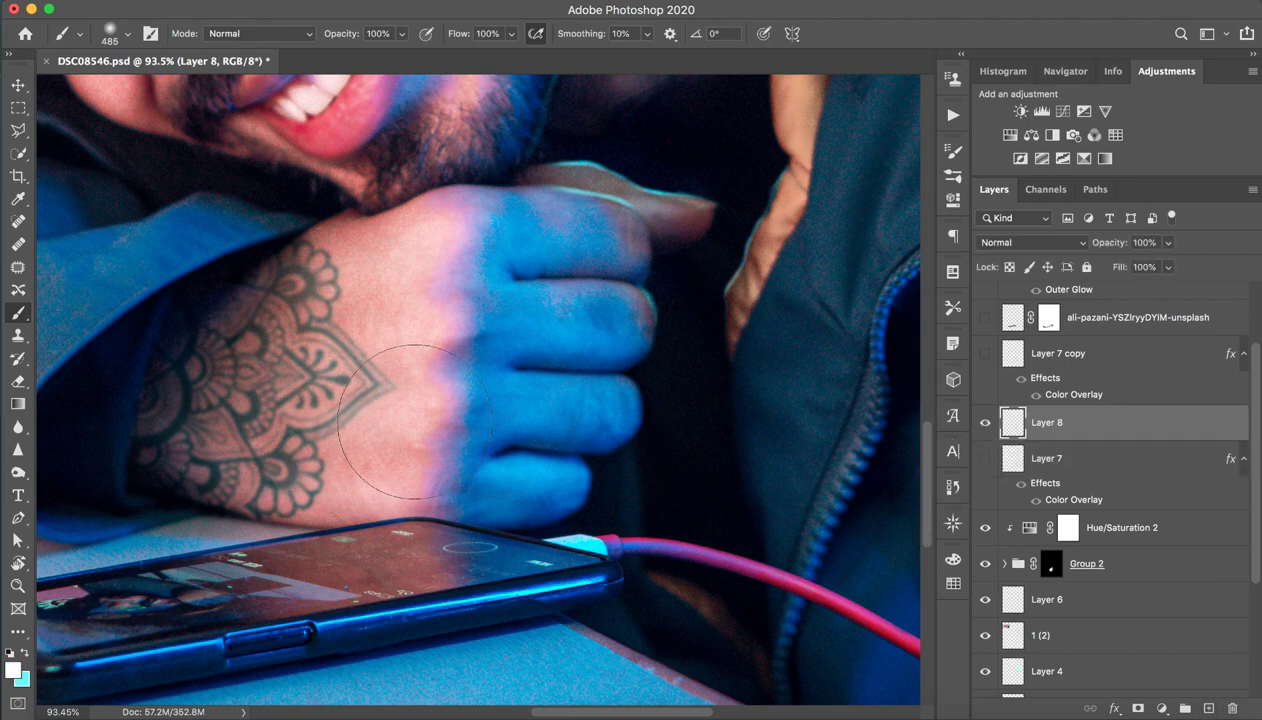
pyautogui.press('x')
pyautogui.press('x')
pyautogui.press('x')
pyautogui.rightClick(531, 332)
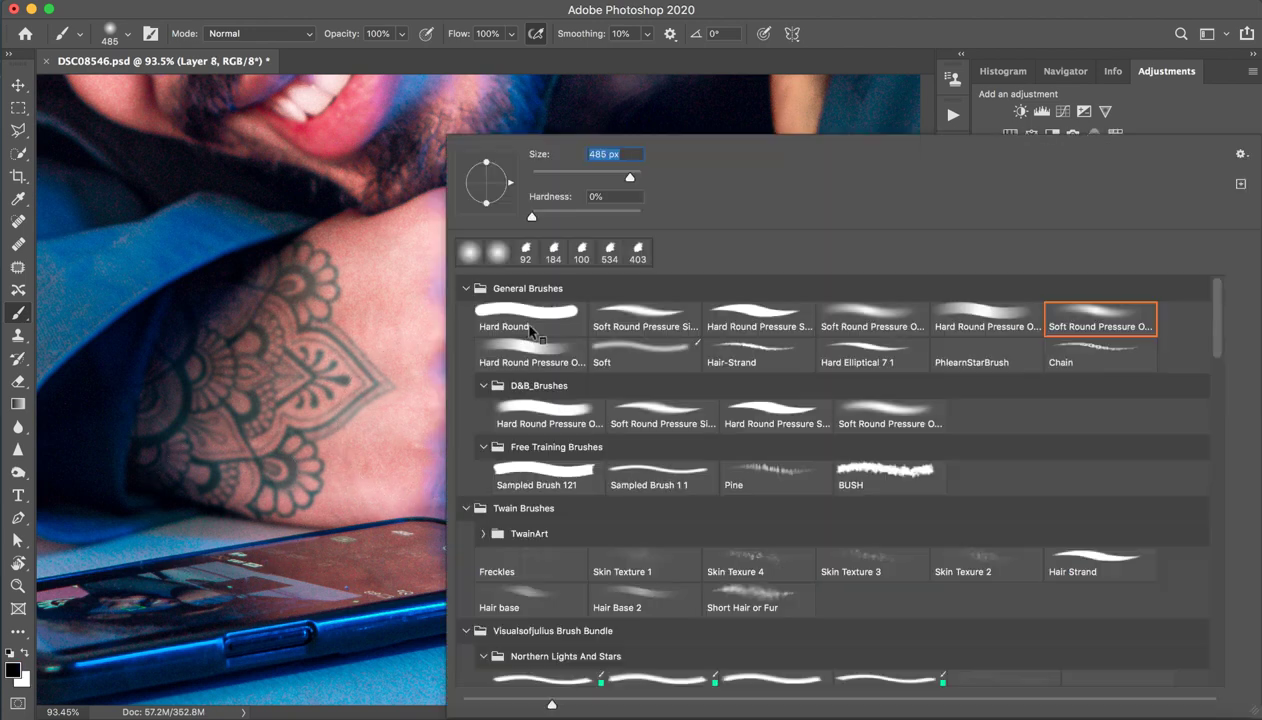
pyautogui.press('Escape')
pyautogui.moveTo(361, 394); pyautogui.dragTo(512, 316)
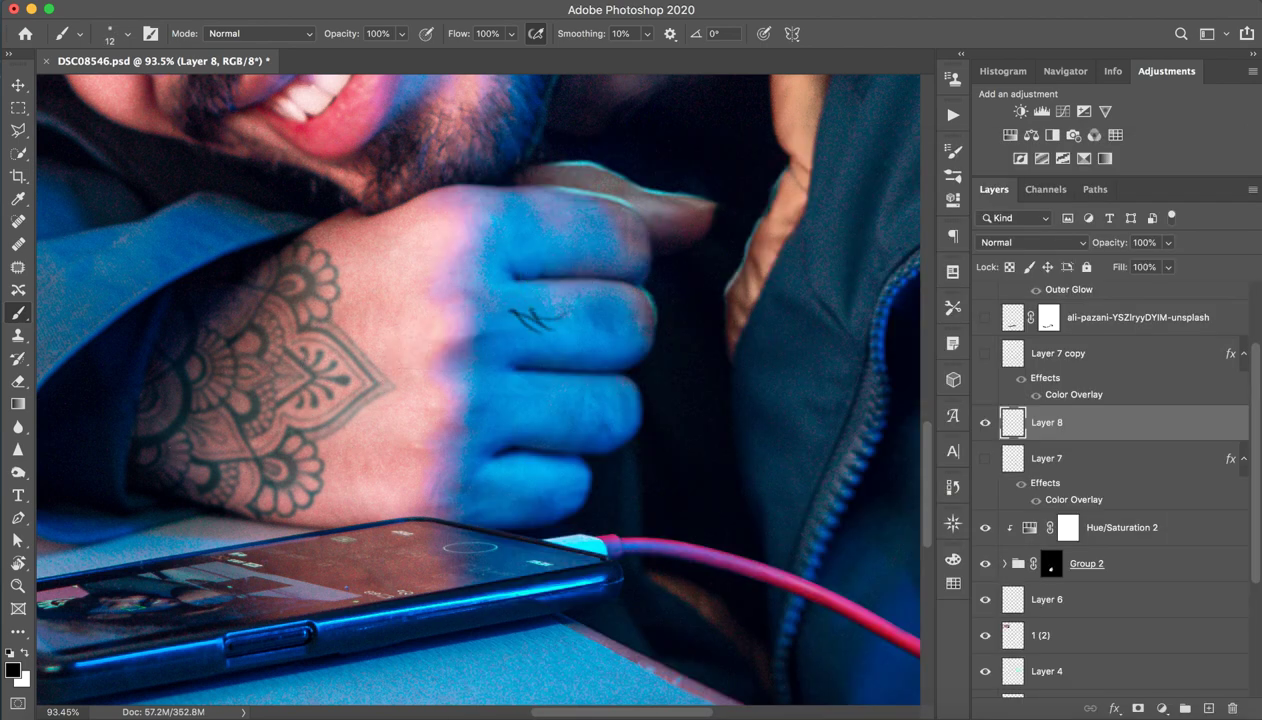
pyautogui.hotkey('ctrl', 'z')
pyautogui.moveTo(455, 33); pyautogui.dragTo(422, 37)
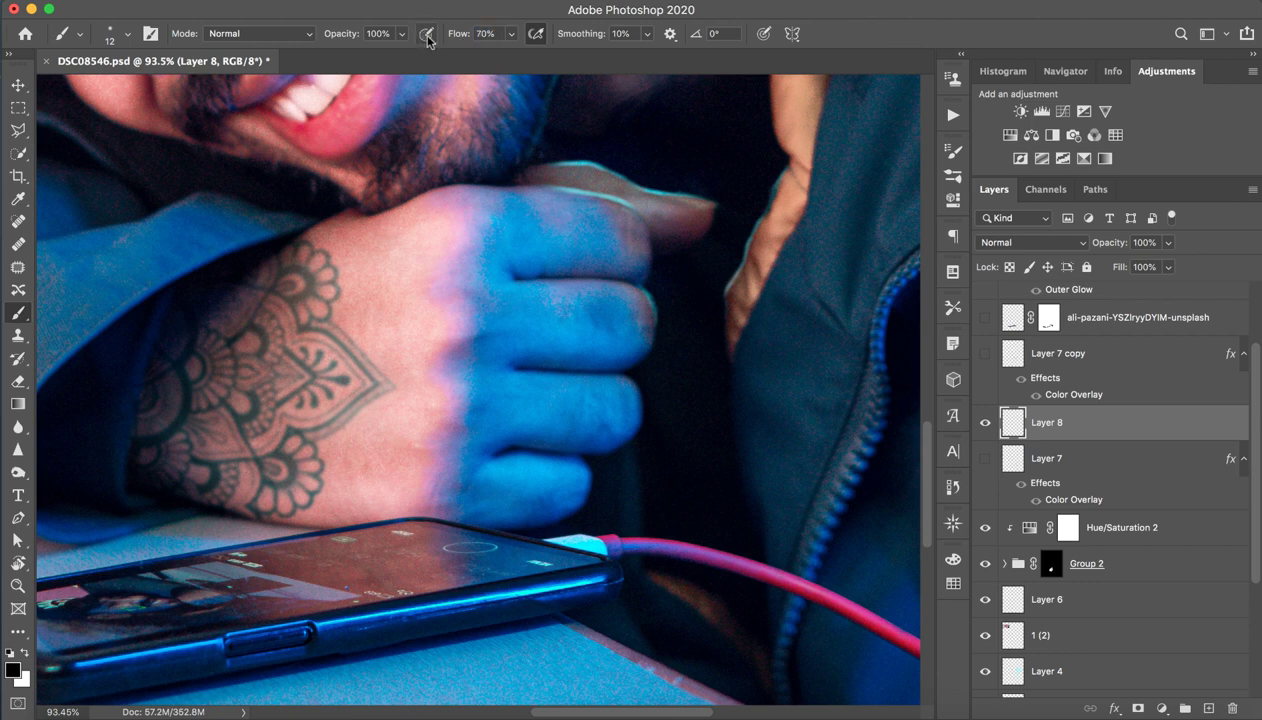
# - Hand-paint trial lettering across the knuckle, middle, ring and index fingers
pyautogui.moveTo(521, 338); pyautogui.dragTo(580, 340)
pyautogui.moveTo(581, 310)
pyautogui.mouseDown()
pyautogui.moveTo(564, 342)
pyautogui.moveTo(588, 326)
pyautogui.mouseUp()
pyautogui.moveTo(507, 413)
pyautogui.mouseDown()
pyautogui.moveTo(556, 410)
pyautogui.moveTo(529, 419)
pyautogui.mouseUp()
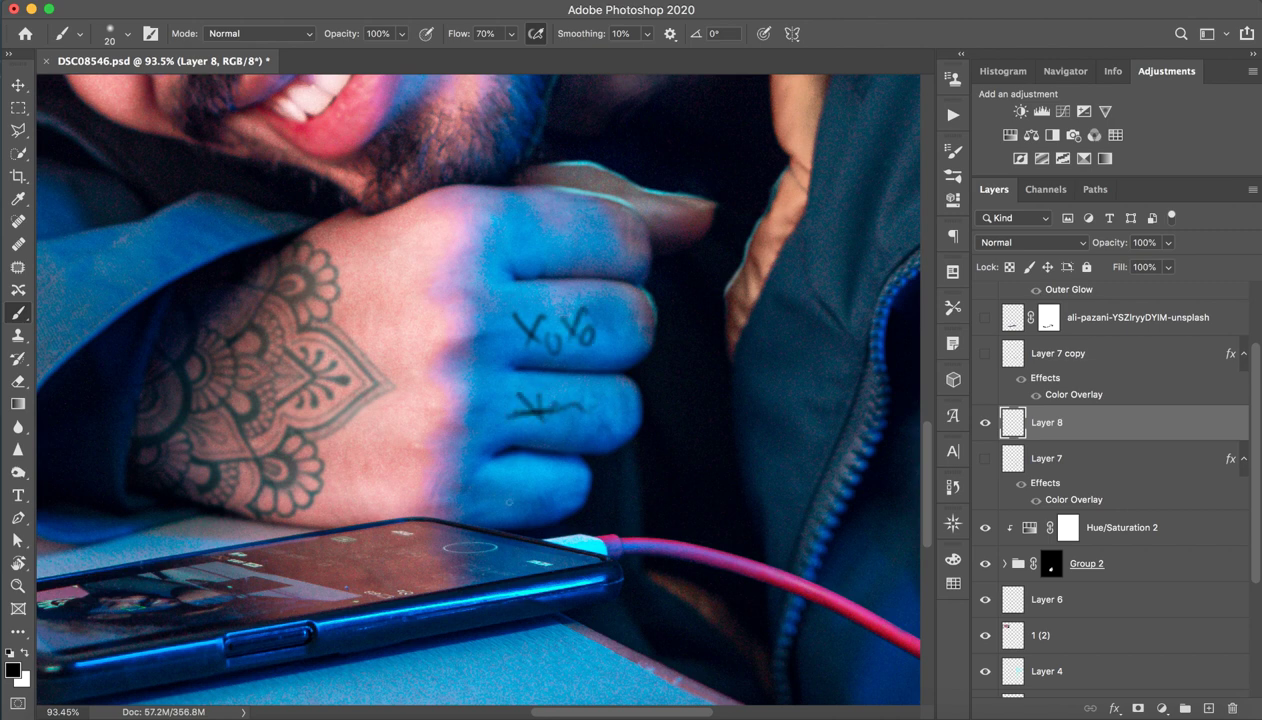
pyautogui.moveTo(500, 463)
pyautogui.mouseDown()
pyautogui.moveTo(515, 495)
pyautogui.moveTo(570, 463)
pyautogui.mouseUp()
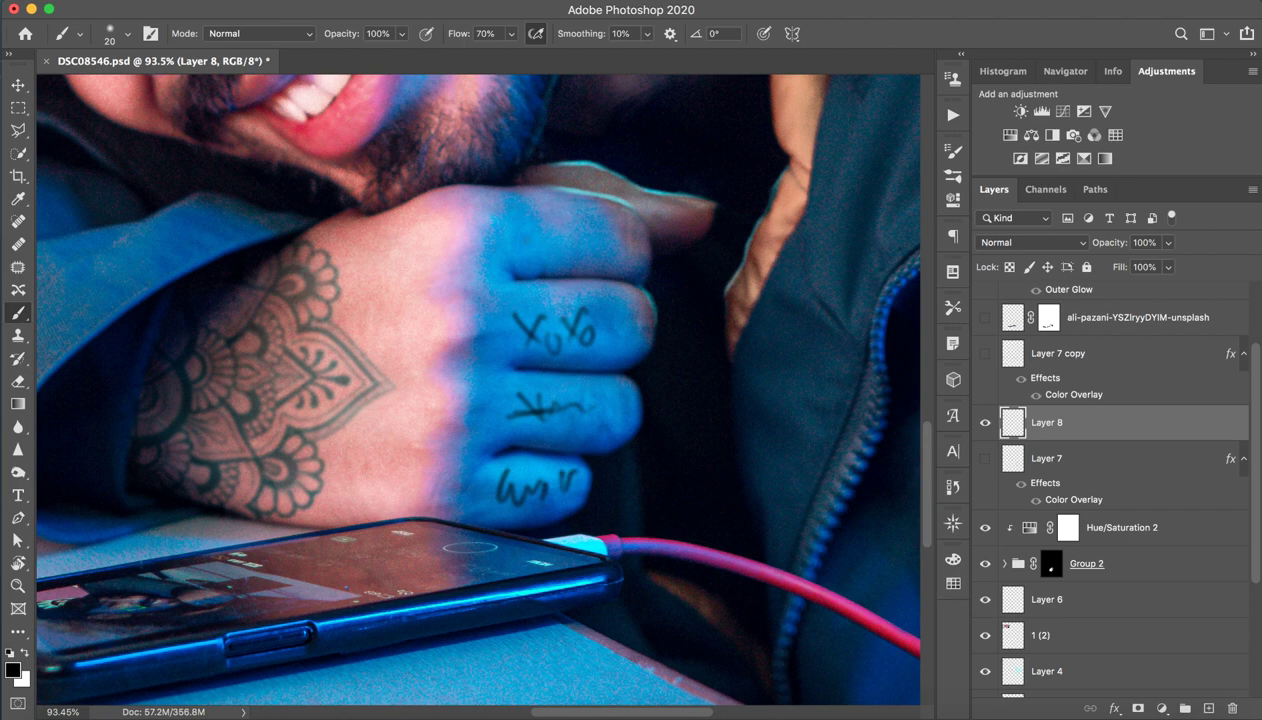
pyautogui.moveTo(516, 243); pyautogui.dragTo(588, 236)
pyautogui.moveTo(521, 242); pyautogui.dragTo(535, 209)
pyautogui.moveTo(535, 236); pyautogui.dragTo(565, 228)
pyautogui.moveTo(531, 538); pyautogui.dragTo(431, 538)
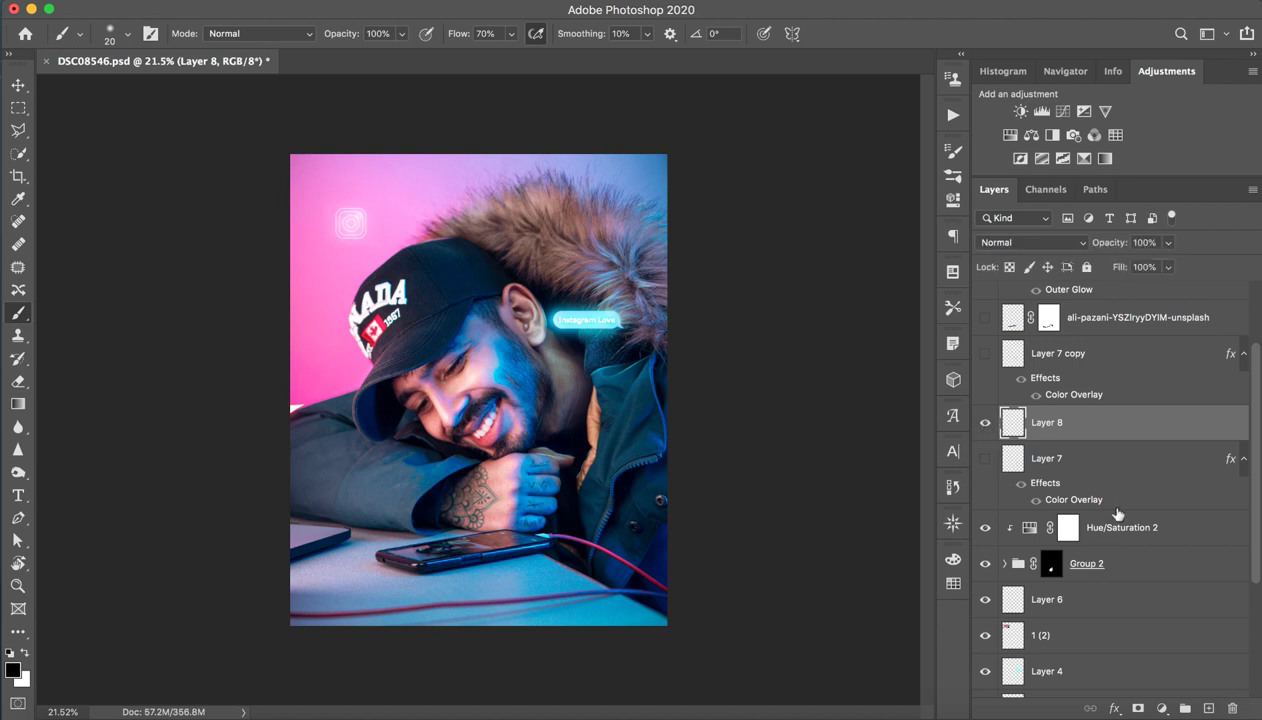
# - Delete the trial layer, re-show Layer 7 and Layer 7 copy, and select Layer 7 copy
pyautogui.press('Delete')
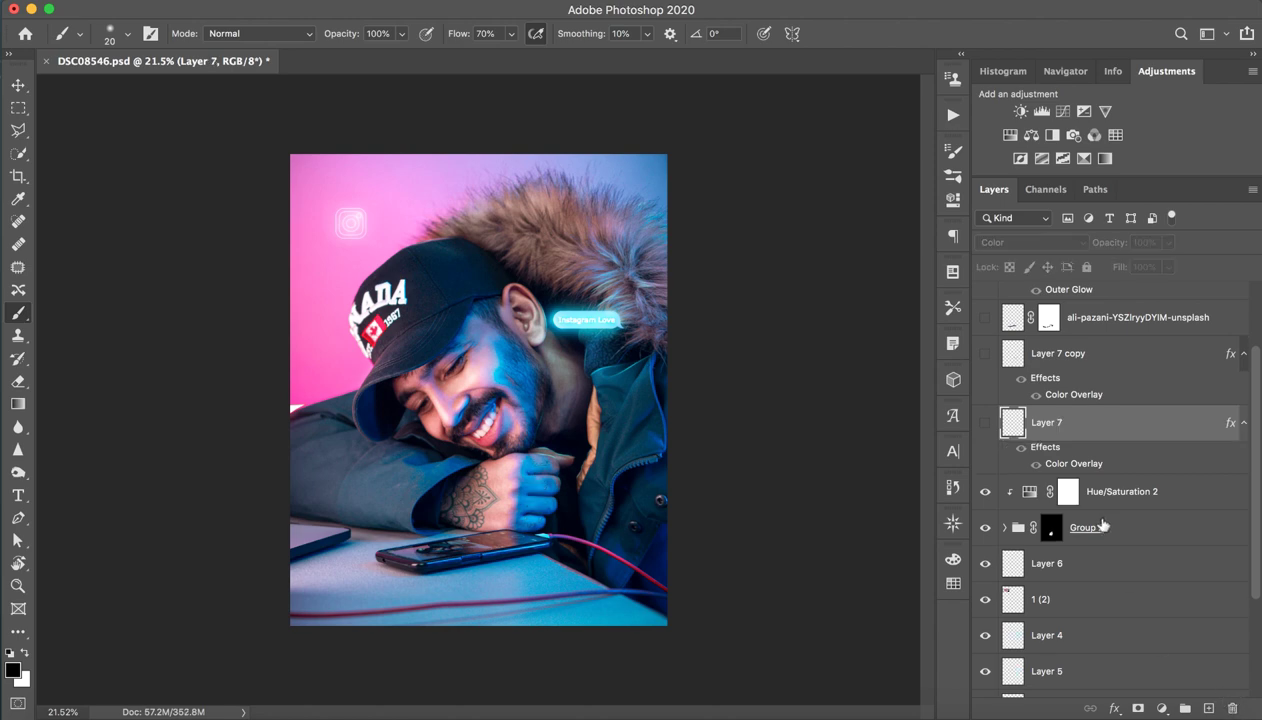
pyautogui.click(986, 422)
pyautogui.click(985, 354)
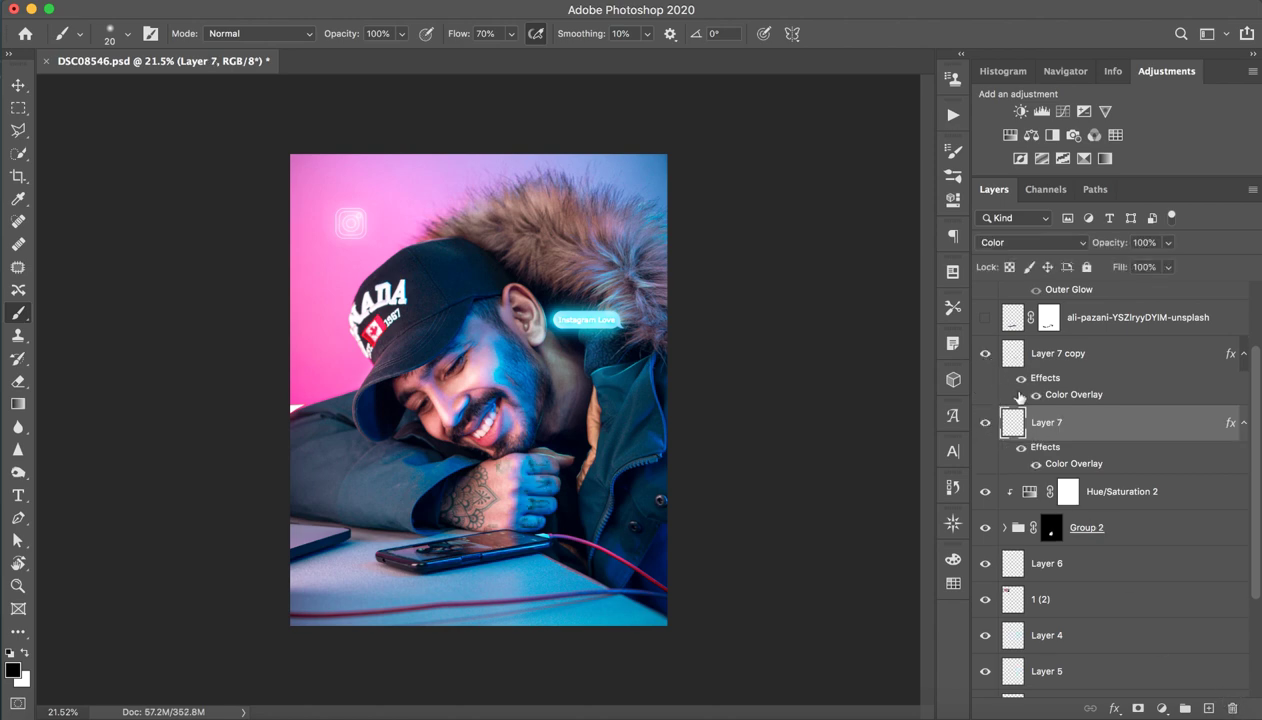
pyautogui.moveTo(480, 510); pyautogui.dragTo(600, 505)
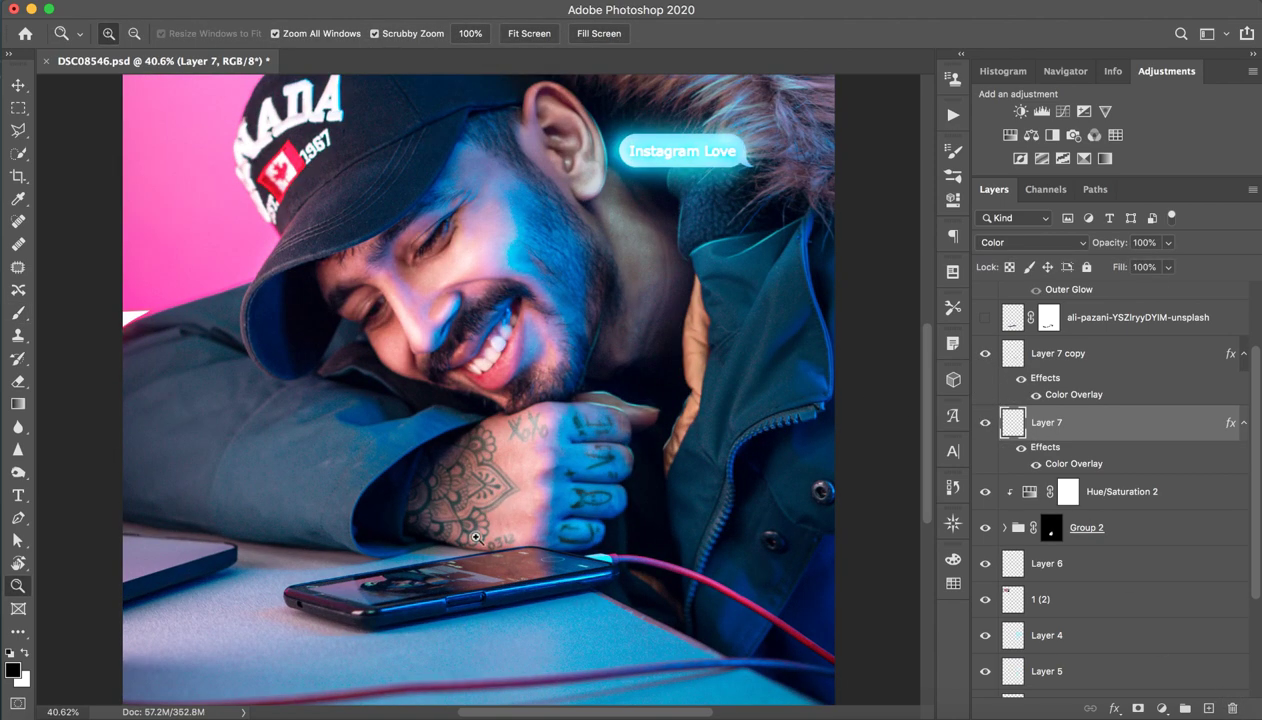
pyautogui.click(1113, 376)
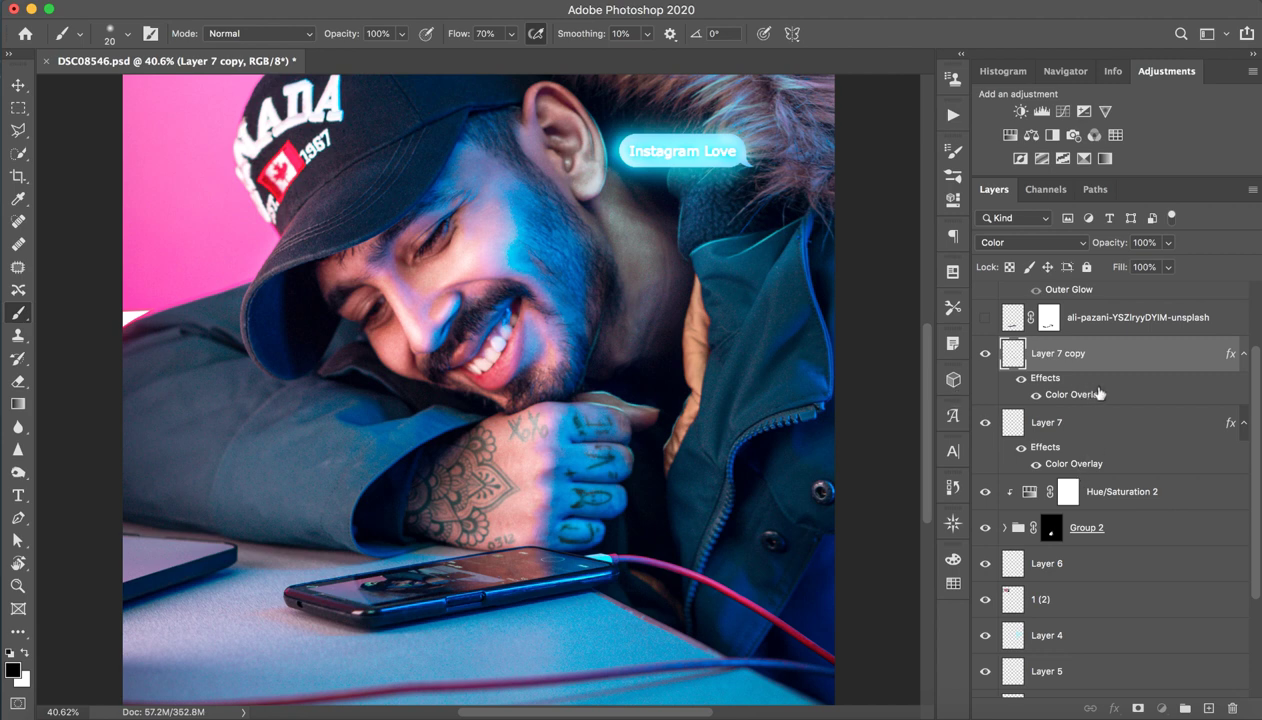
# - Group Layer 7 and Layer 7 copy with Ctrl+G and rename the group 'Tattoo'
pyautogui.keyDown('shift'); pyautogui.click(1102, 431); pyautogui.keyUp('shift')
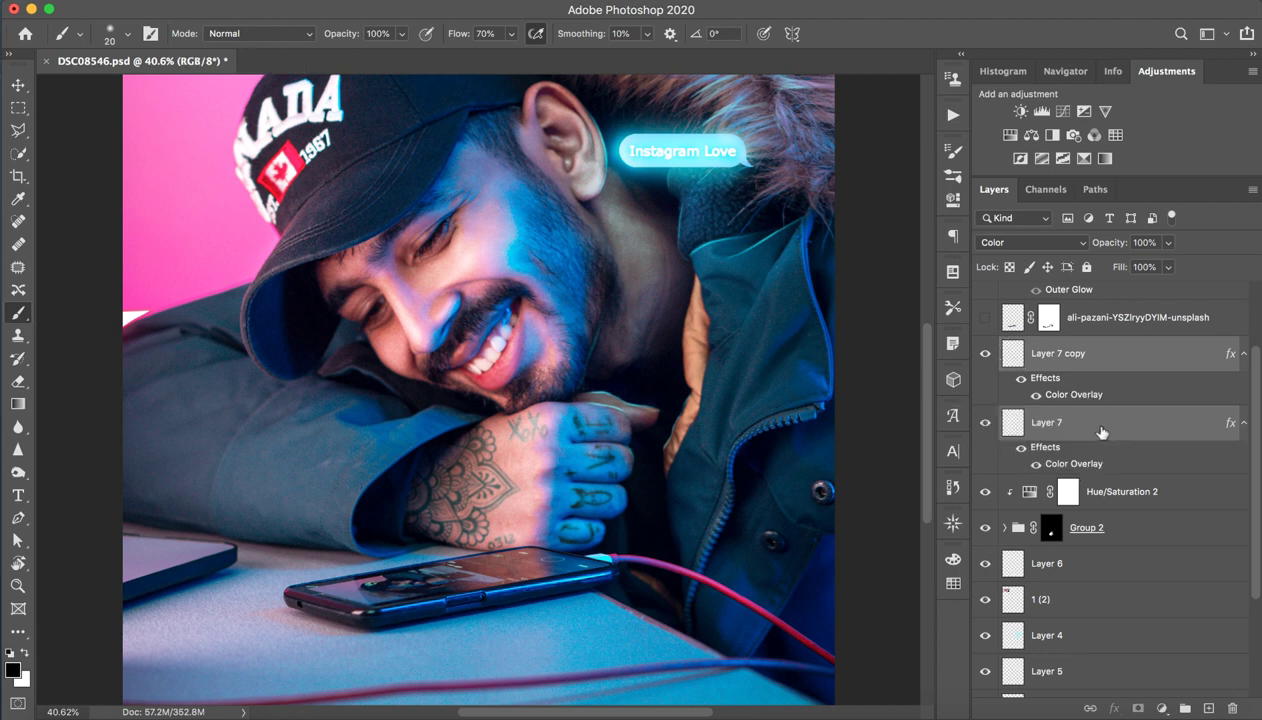
pyautogui.hotkey('ctrl', 'g')
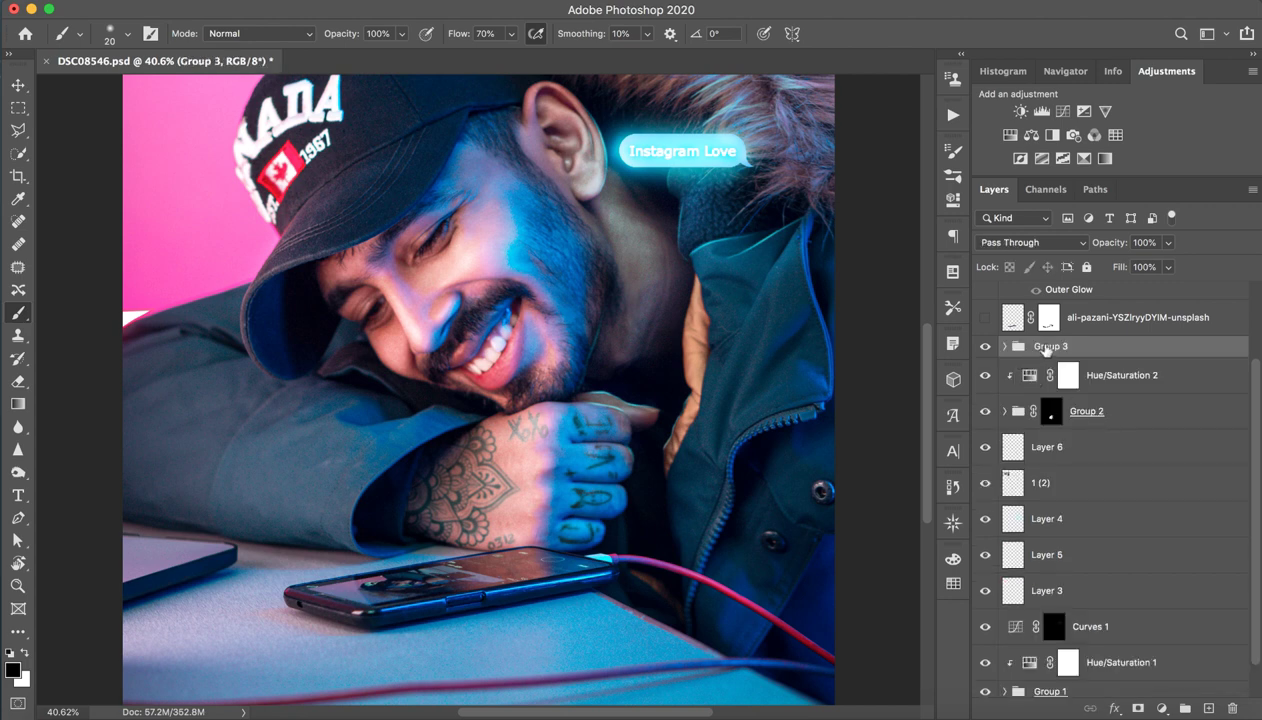
pyautogui.doubleClick(1049, 346)
pyautogui.write('Tatti')
pyautogui.press('Return')
pyautogui.press('Return')
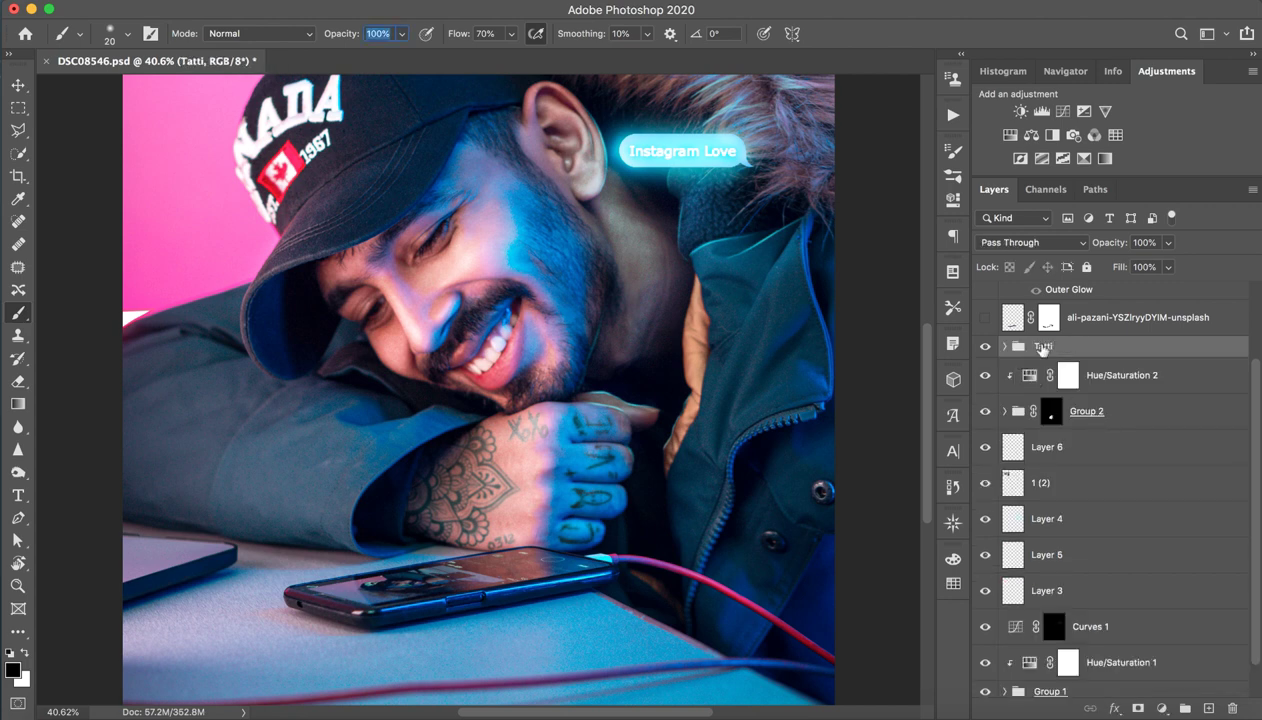
pyautogui.doubleClick(1043, 346)
pyautogui.write('o')
pyautogui.press('Return')
pyautogui.scroll(3, 1110, 490)
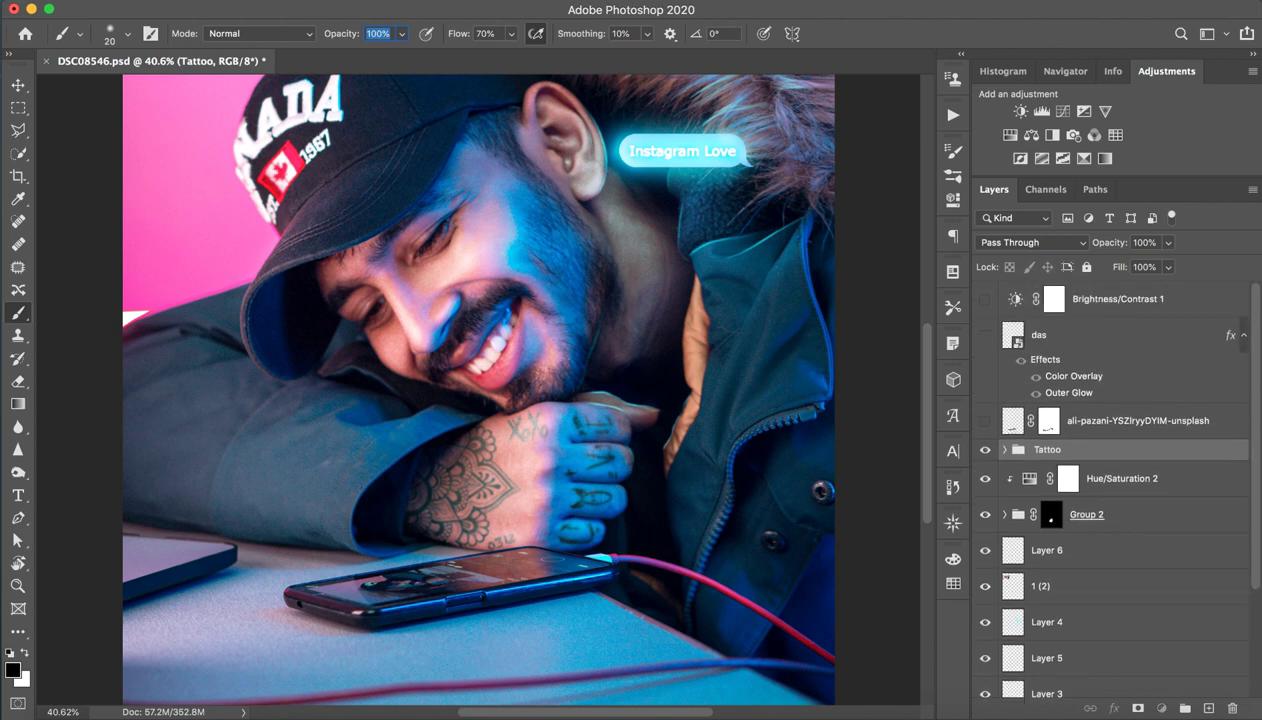
pyautogui.hotkey('alt', ']')
# - Show the ali-pazani phone-screen layer and frame the face, hand and phone
pyautogui.click(953, 415)
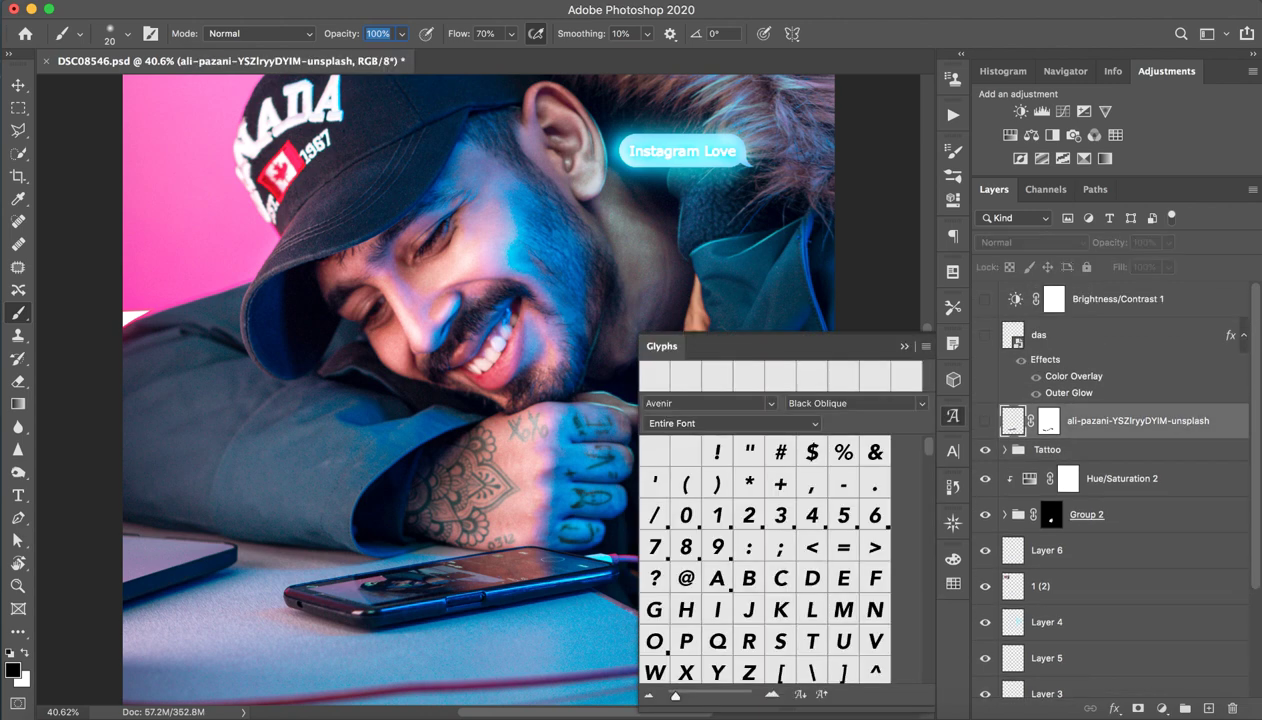
pyautogui.click(985, 420)
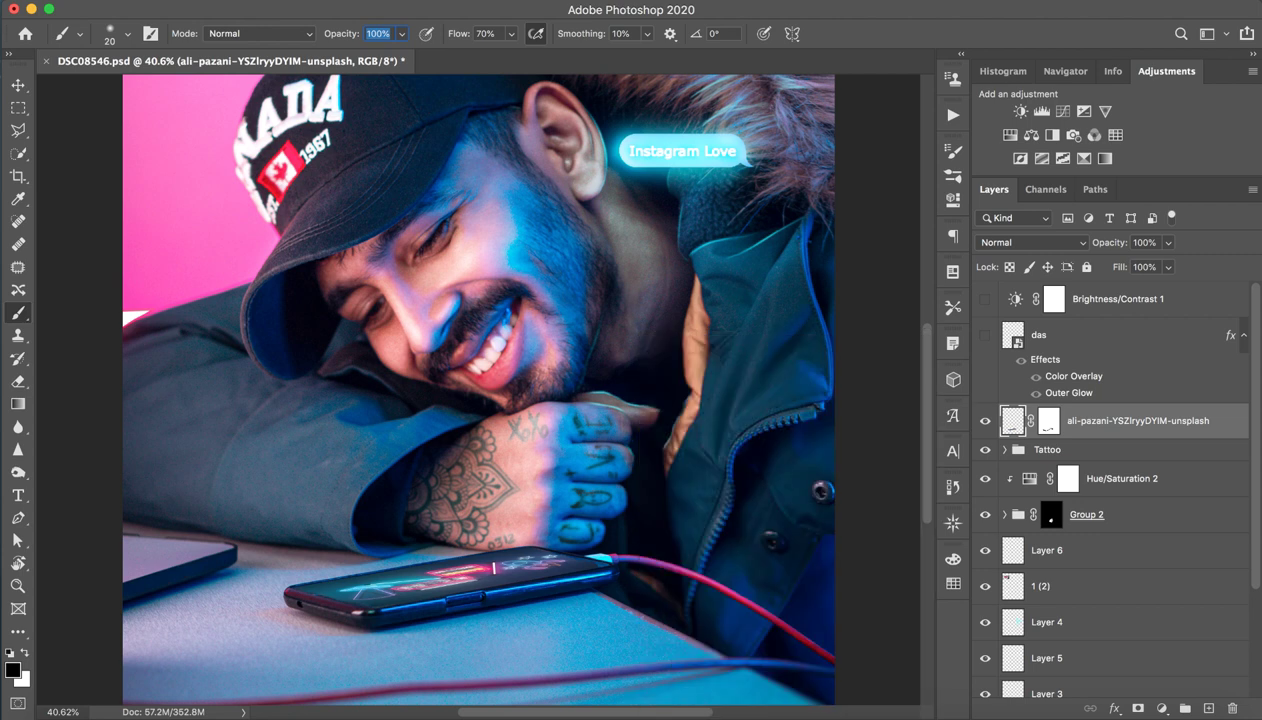
pyautogui.press('Escape')
pyautogui.press('z')
pyautogui.moveTo(417, 587); pyautogui.dragTo(560, 587)
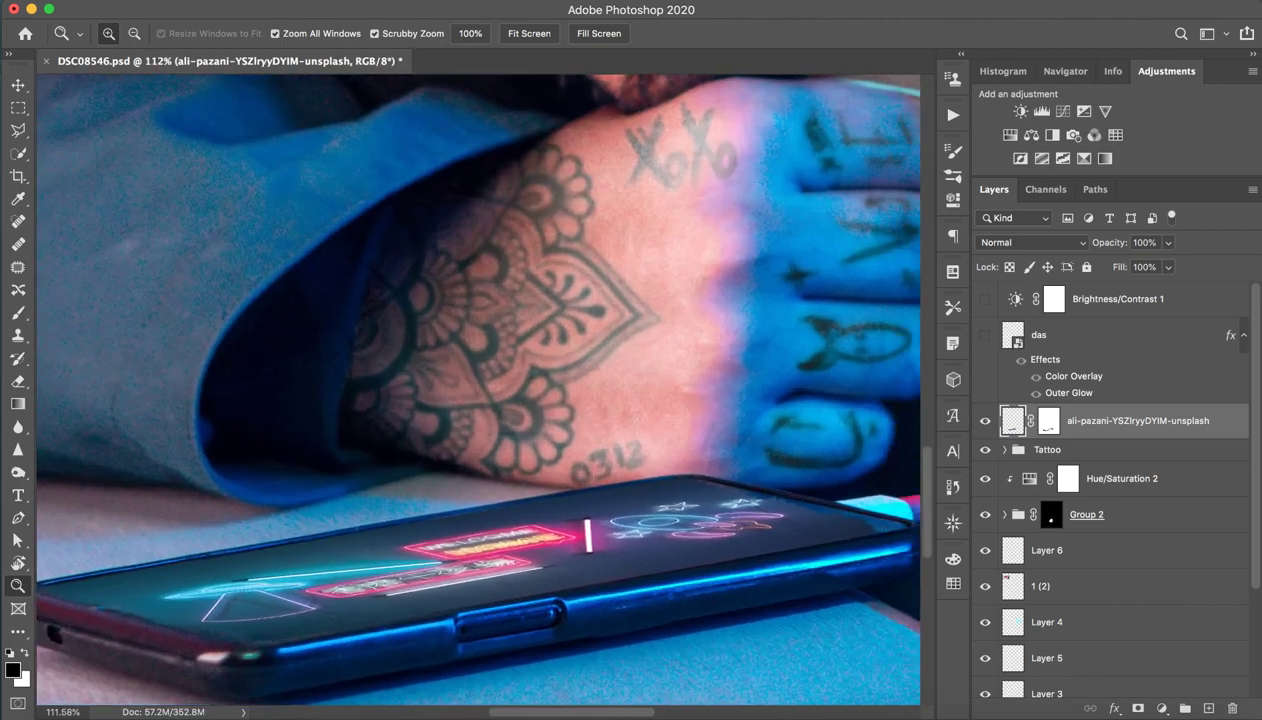
pyautogui.scroll(-2, 478, 389)
pyautogui.moveTo(585, 483); pyautogui.dragTo(485, 483)
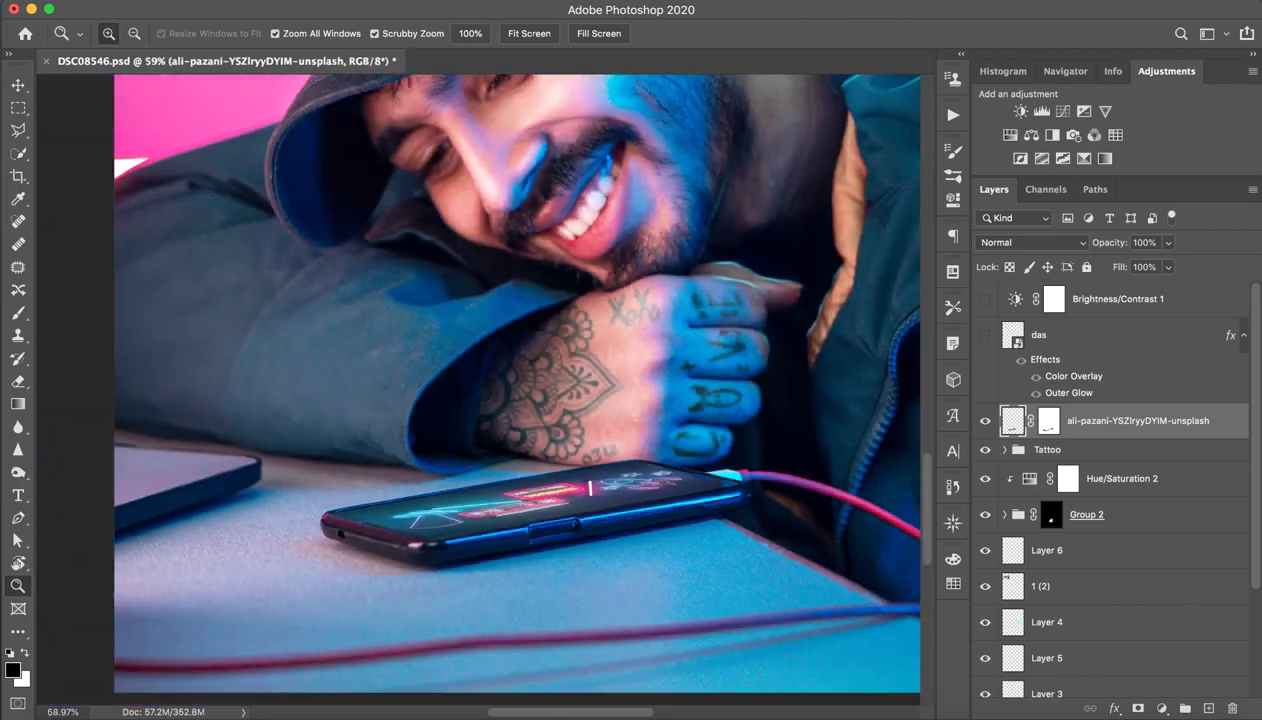
# - Try distorting the phone-screen image, then undo and cancel the transform
pyautogui.press('v')
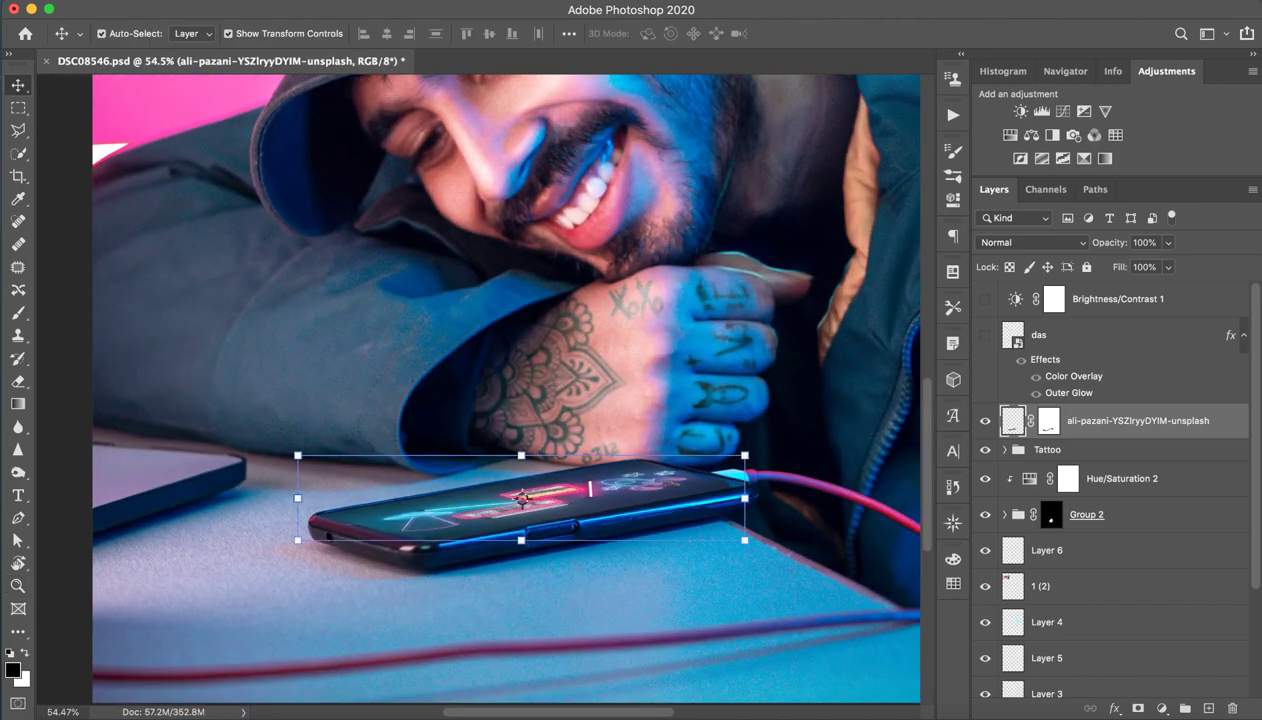
pyautogui.press('super')
pyautogui.moveTo(298, 456); pyautogui.dragTo(132, 553)
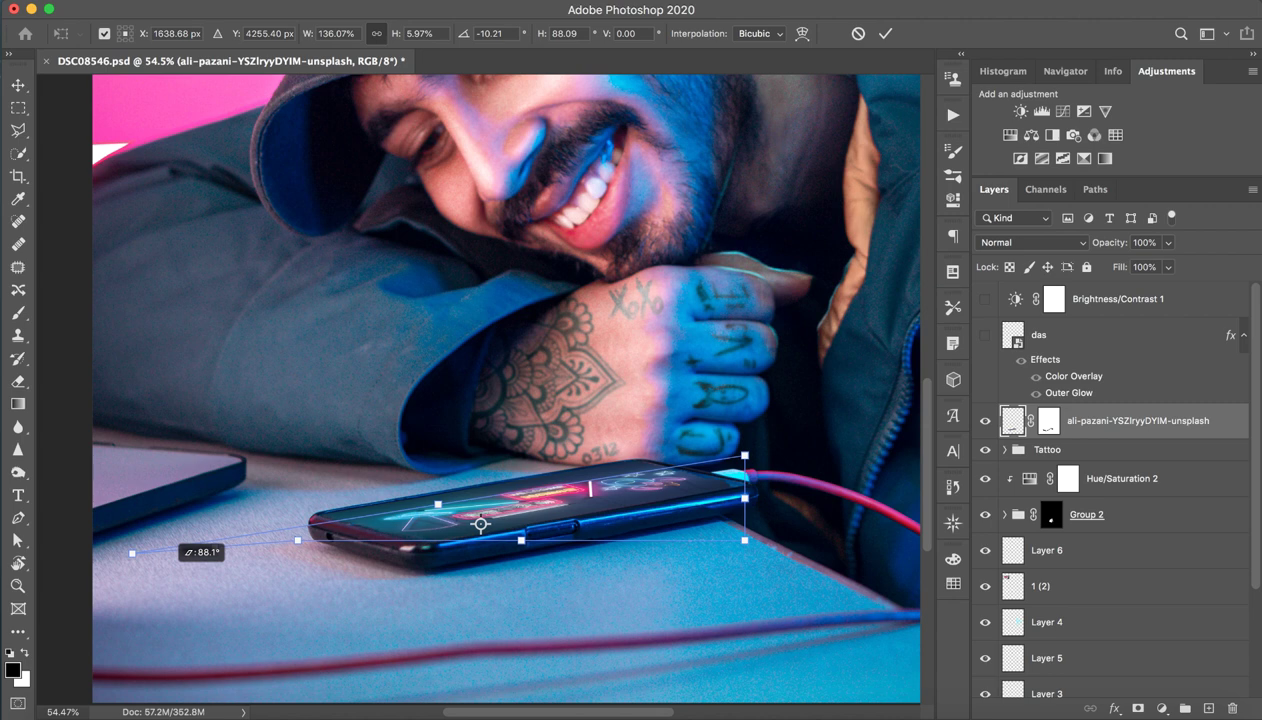
pyautogui.hotkey('ctrl', 'z')
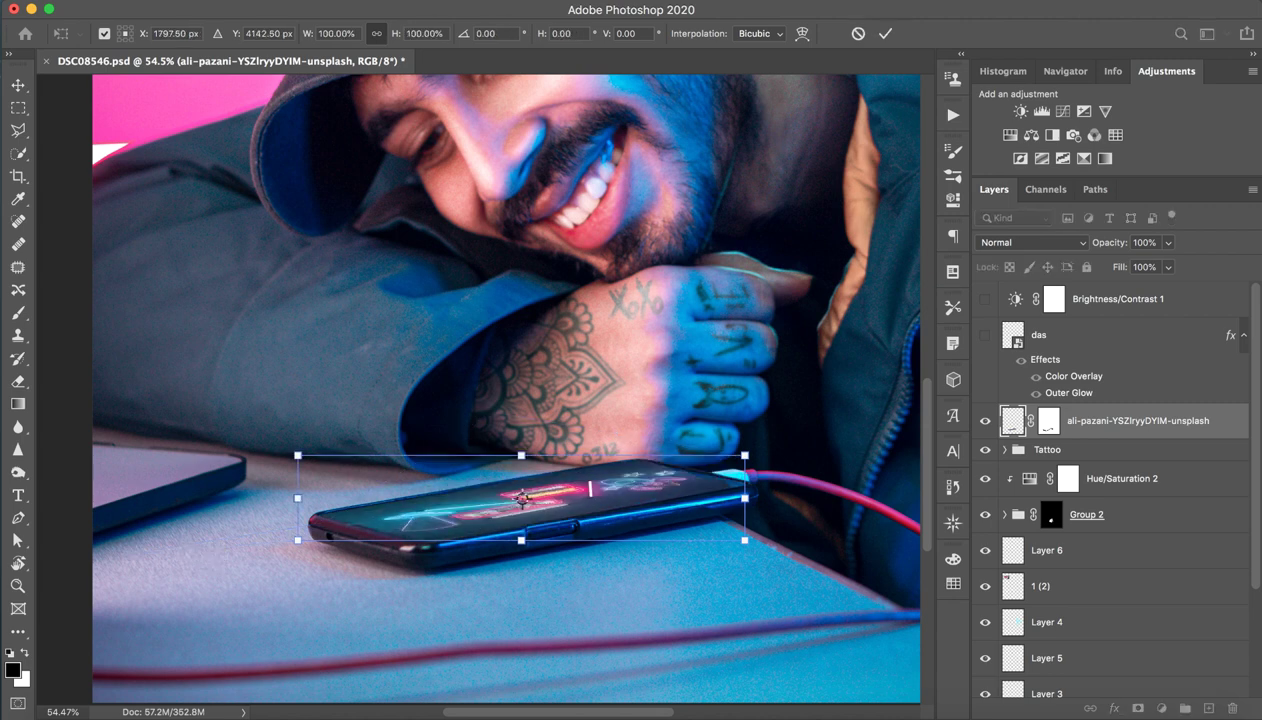
pyautogui.press('Escape')
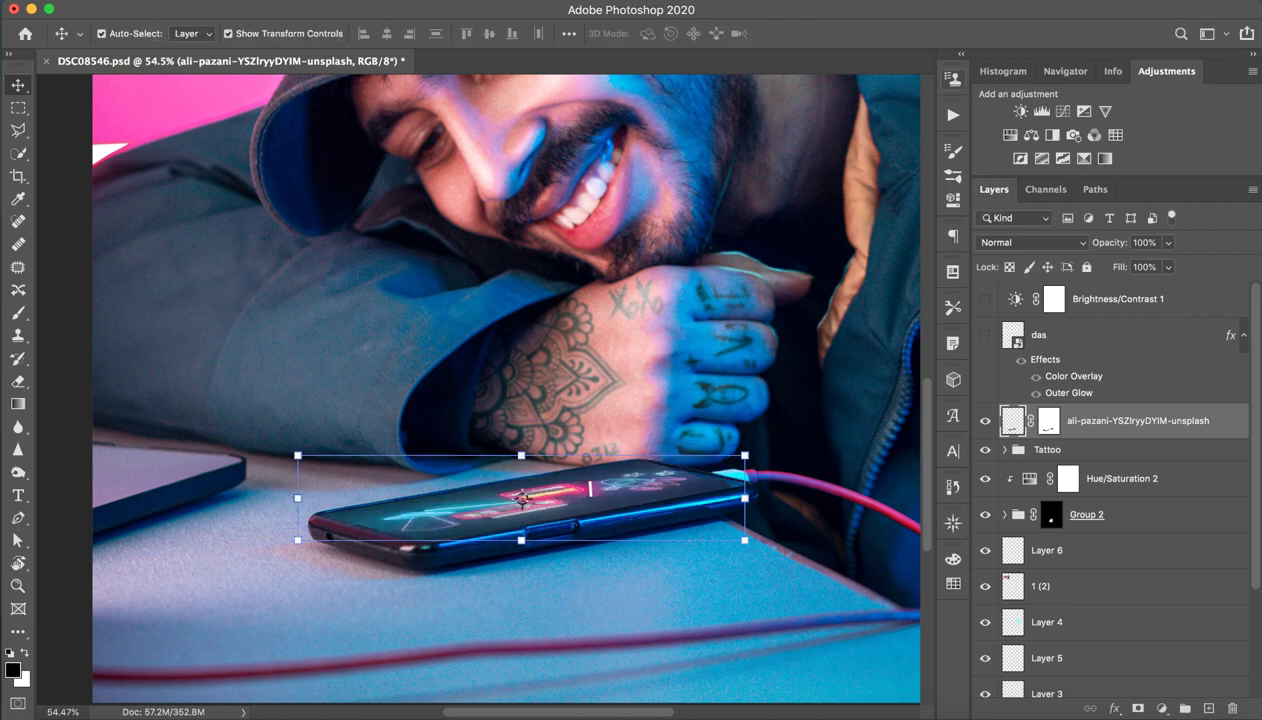
# - Toggle the phone-screen layer mask off and on to compare
pyautogui.click(1048, 420)
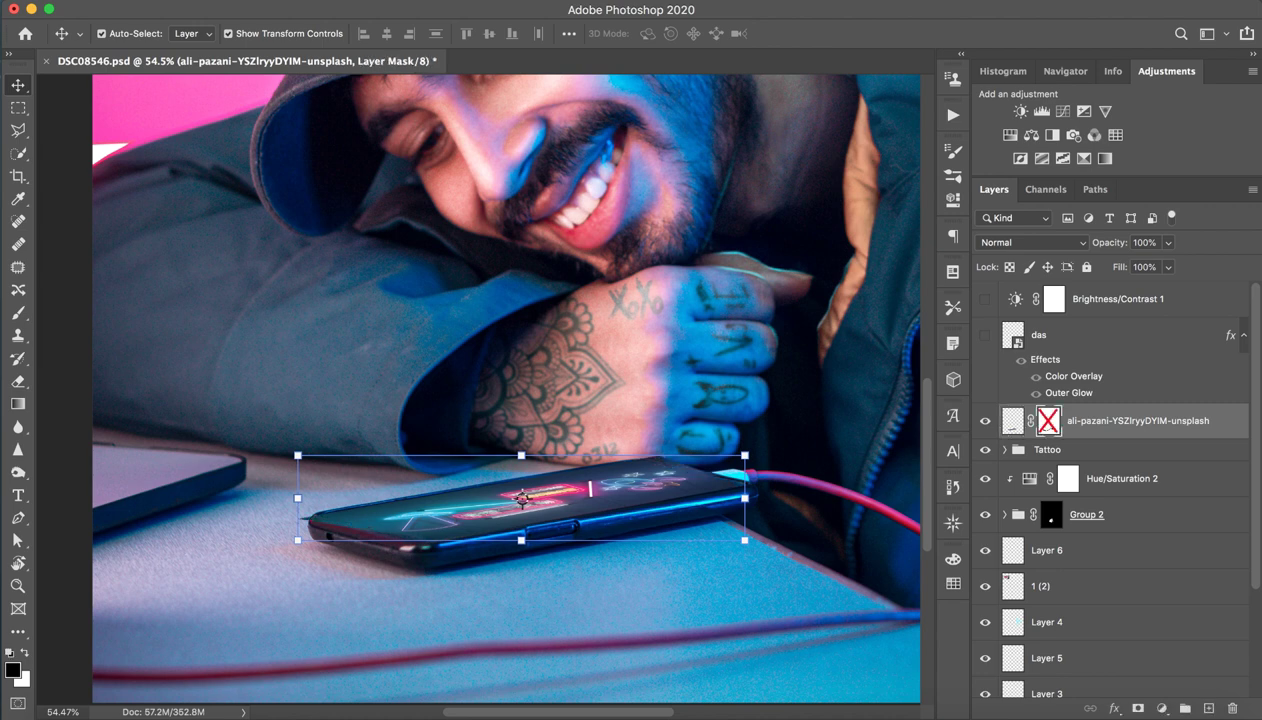
pyautogui.keyDown('shift'); pyautogui.click(1048, 420); pyautogui.keyUp('shift')
pyautogui.keyDown('shift'); pyautogui.click(1048, 420); pyautogui.keyUp('shift')
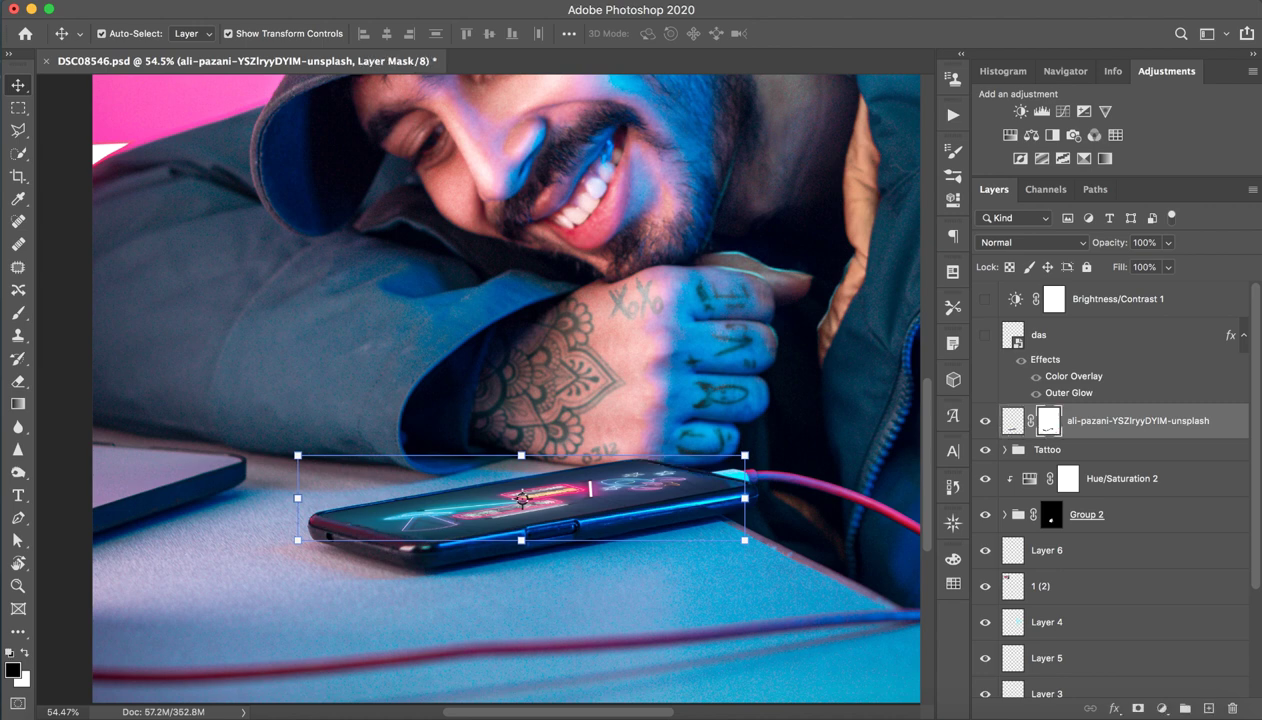
pyautogui.keyDown('shift'); pyautogui.click(1048, 420); pyautogui.keyUp('shift')
# - Show and select the das layer, then zoom in on the handle text beside the logo
pyautogui.click(985, 335)
pyautogui.click(1100, 335)
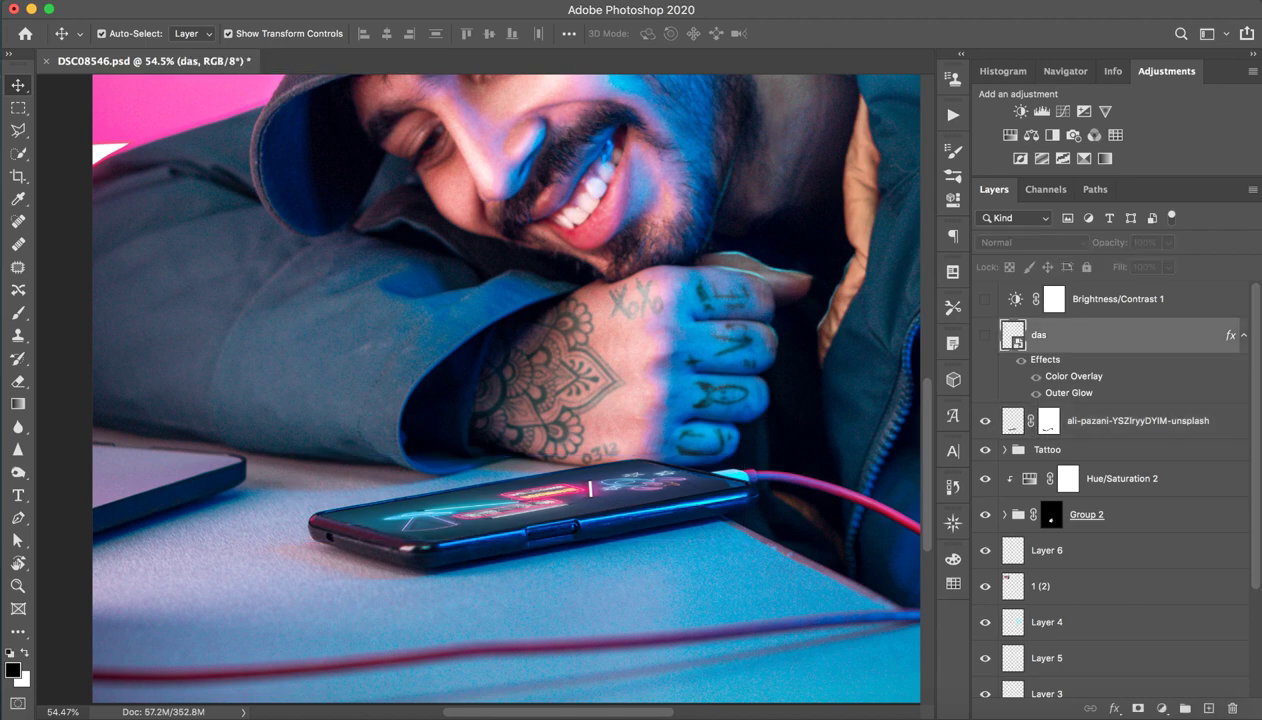
pyautogui.press('z')
pyautogui.scroll(-3, 505, 388)
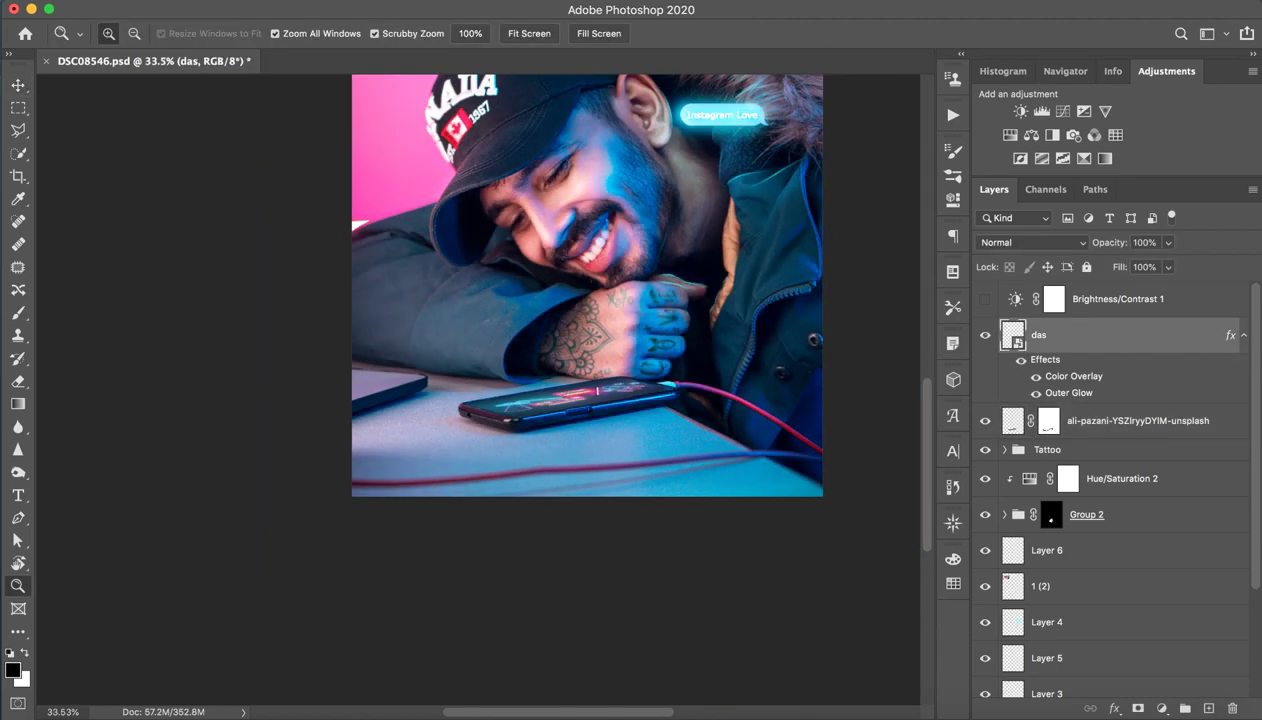
pyautogui.scroll(-2, 505, 388)
pyautogui.press('v')
pyautogui.press('z')
pyautogui.moveTo(353, 253); pyautogui.dragTo(420, 251)
pyautogui.press('v')
pyautogui.press('z')
pyautogui.press('v')
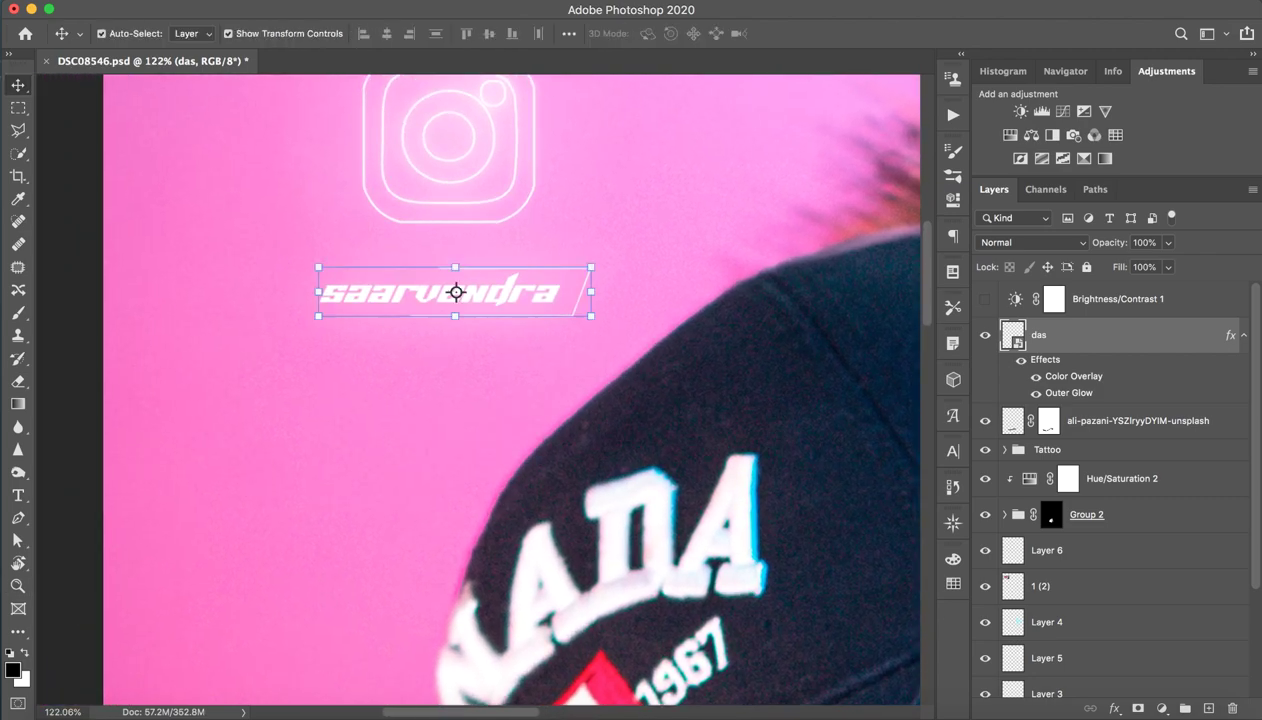
# - Give the das layer a soft cyan Outer Glow and a white Color Overlay
pyautogui.doubleClick(1130, 335)
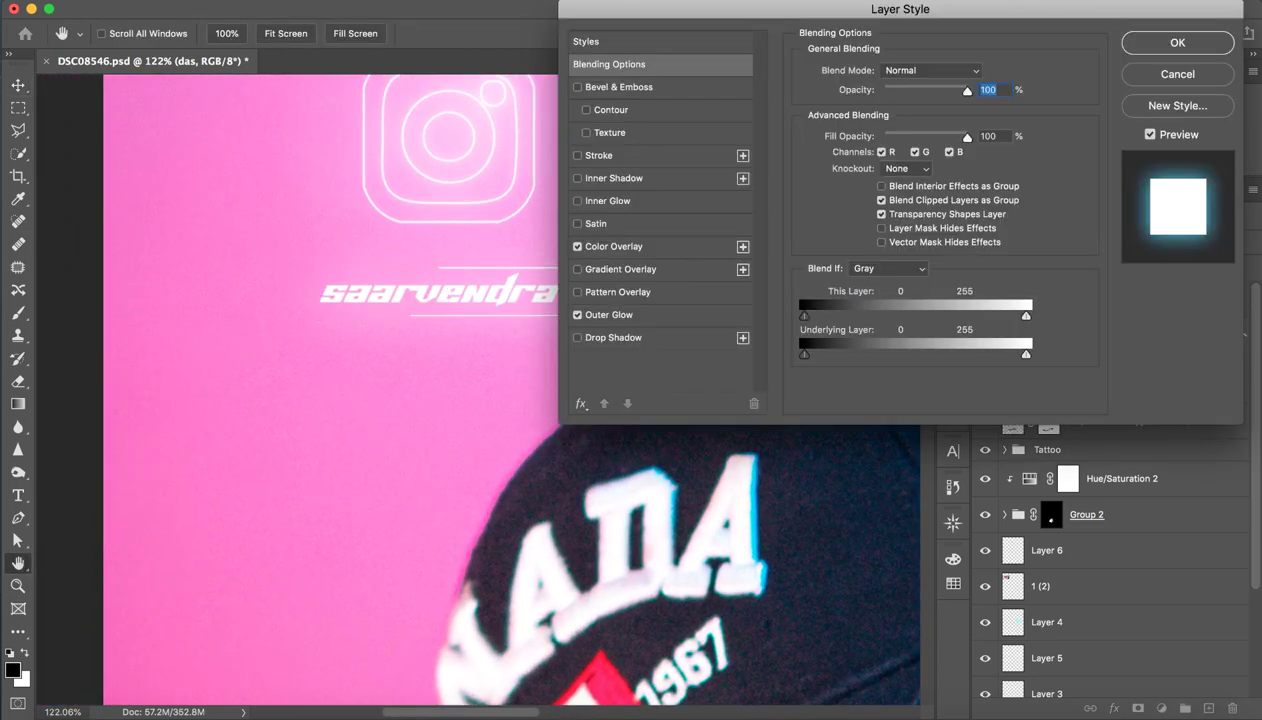
pyautogui.click(609, 314)
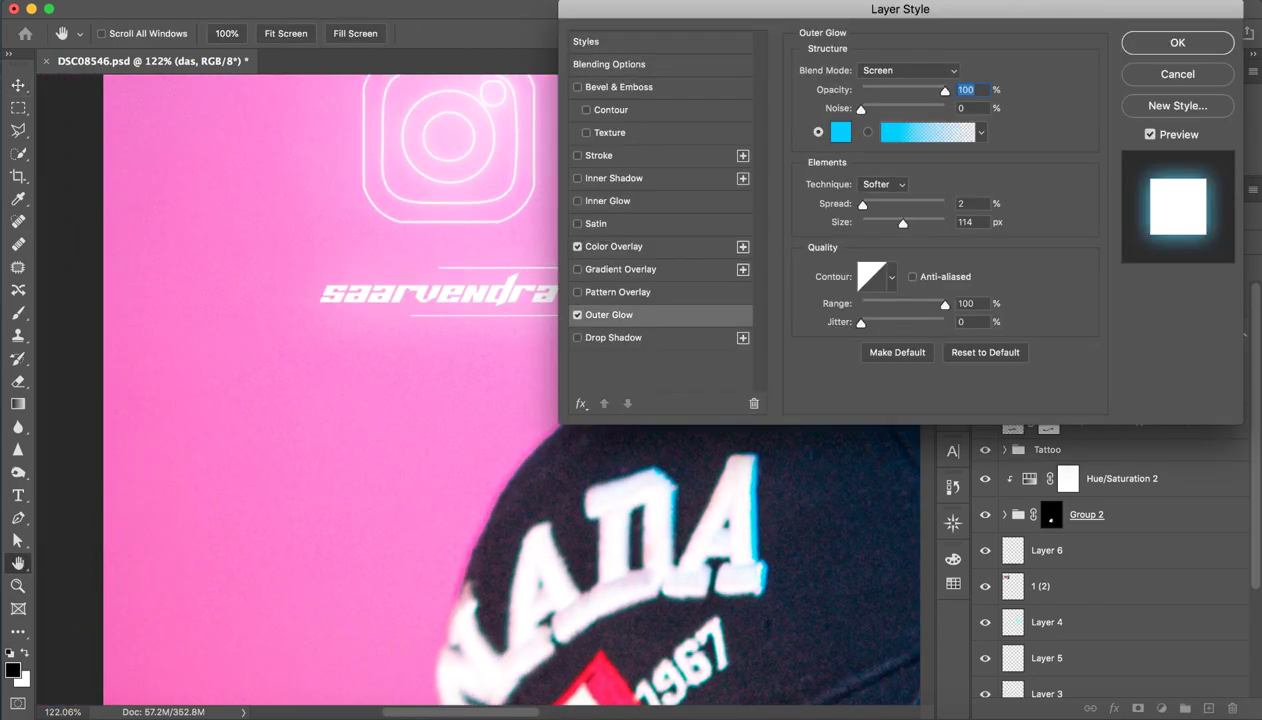
pyautogui.moveTo(850, 9)
pyautogui.mouseDown()
pyautogui.moveTo(962, 9)
pyautogui.moveTo(844, 9)
pyautogui.moveTo(869, 9)
pyautogui.mouseUp()
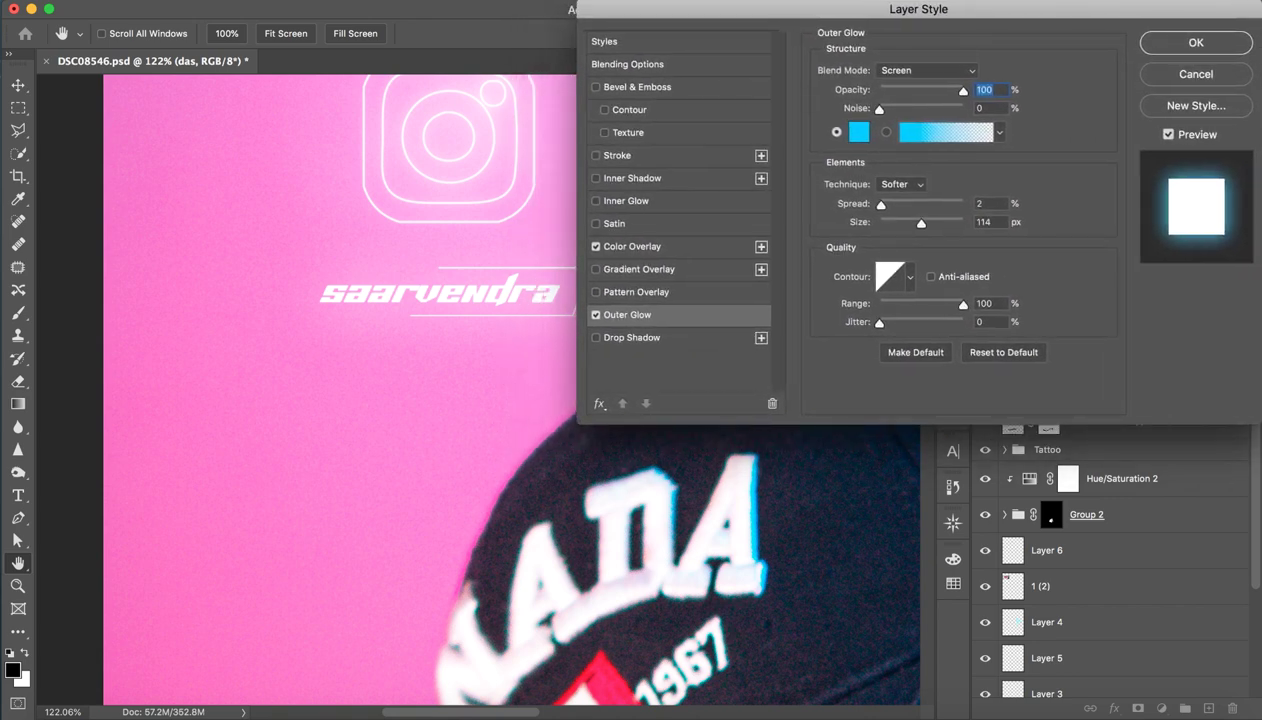
pyautogui.click(632, 246)
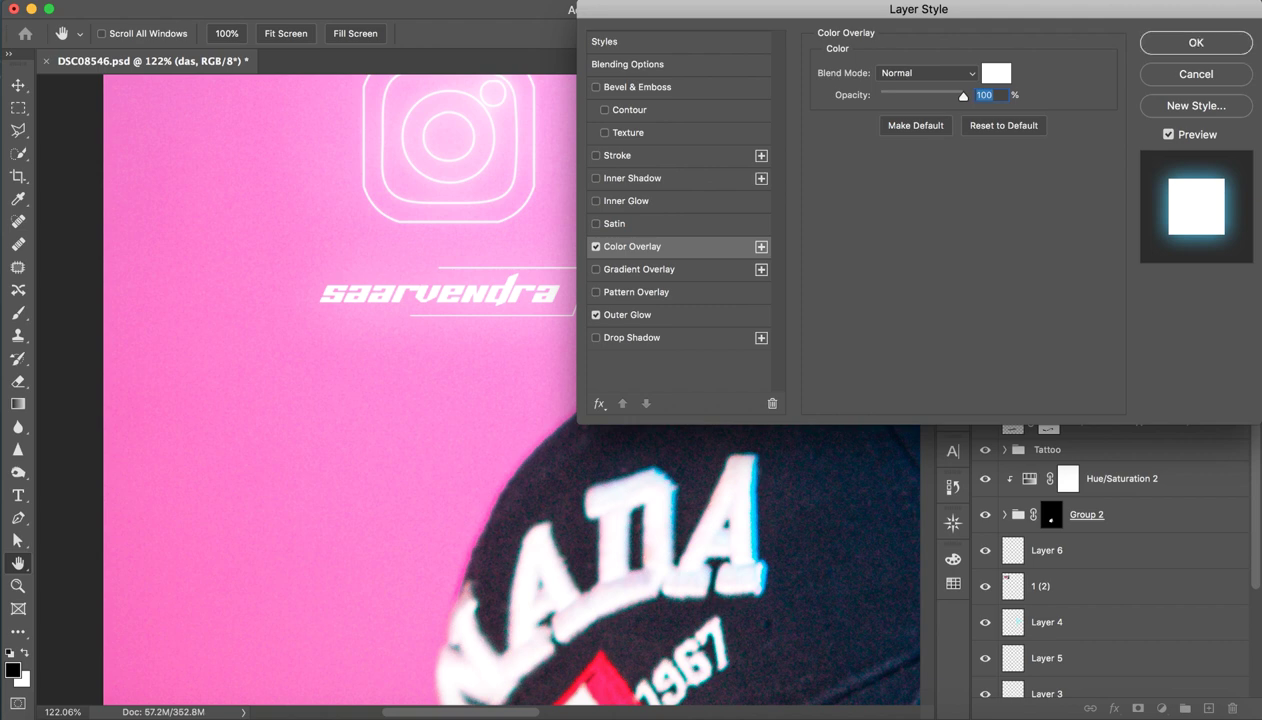
pyautogui.press('Return')
pyautogui.hotkey('ctrl', 'z')
pyautogui.hotkey('ctrl', 'shift', 'z')
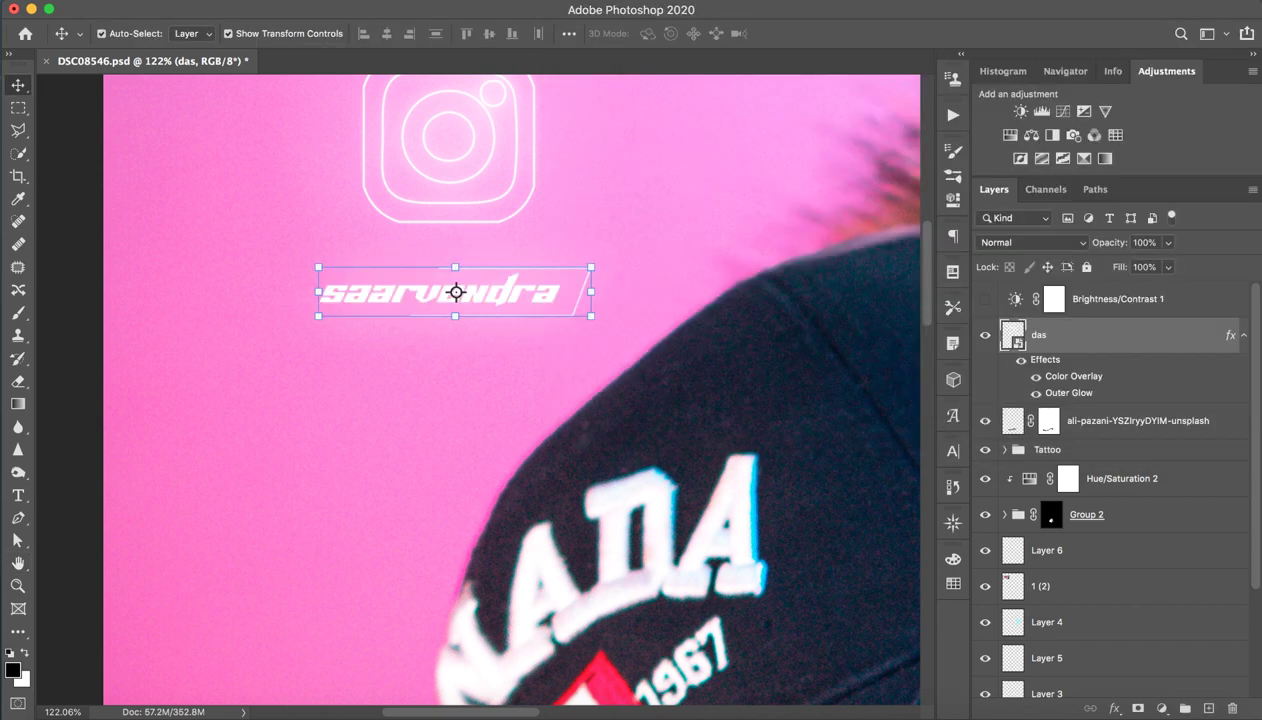
# - Toggle the glow and overlay effects to compare, then zoom out to fit the poster
pyautogui.click(1036, 393)
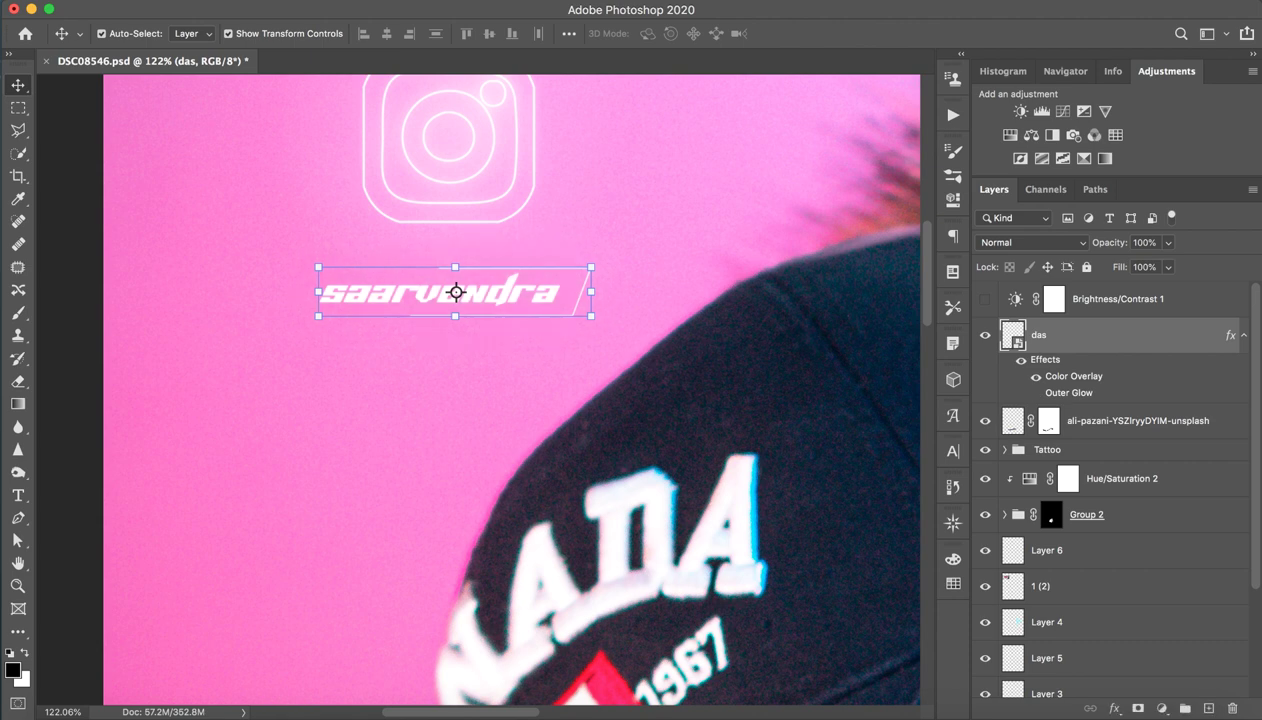
pyautogui.click(1036, 393)
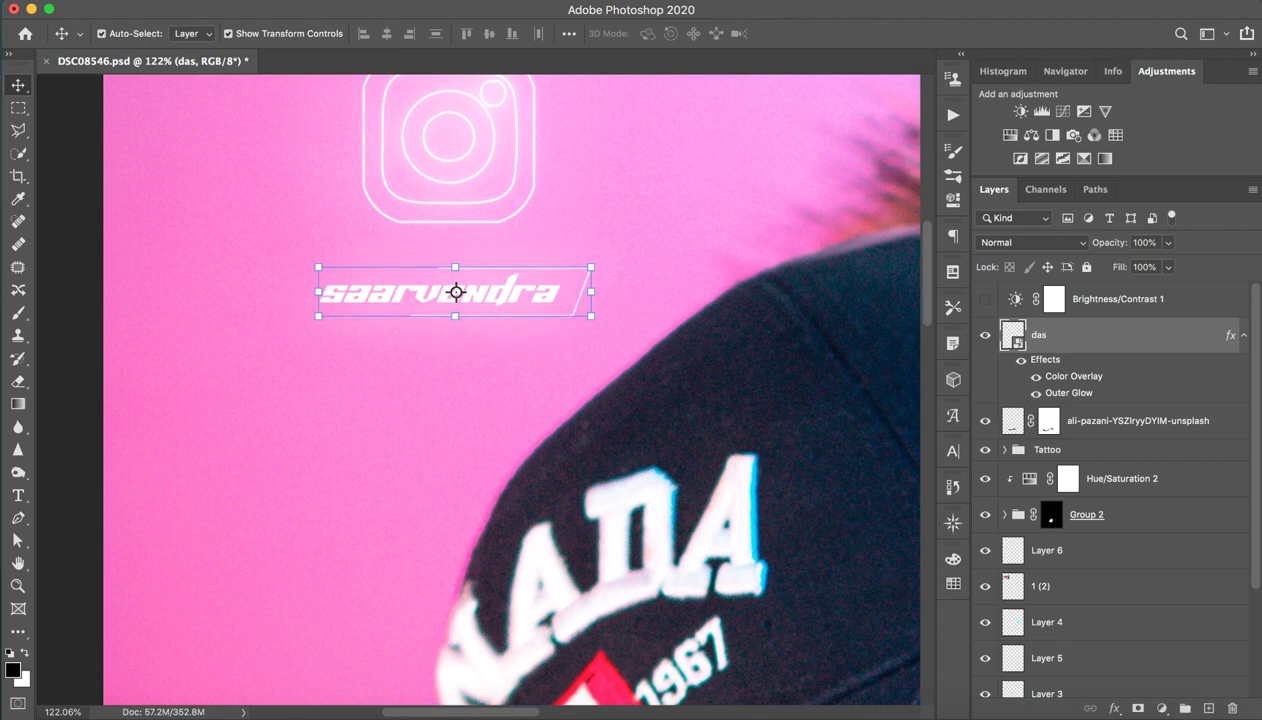
pyautogui.click(1036, 376)
pyautogui.moveTo(758, 339); pyautogui.dragTo(700, 339)
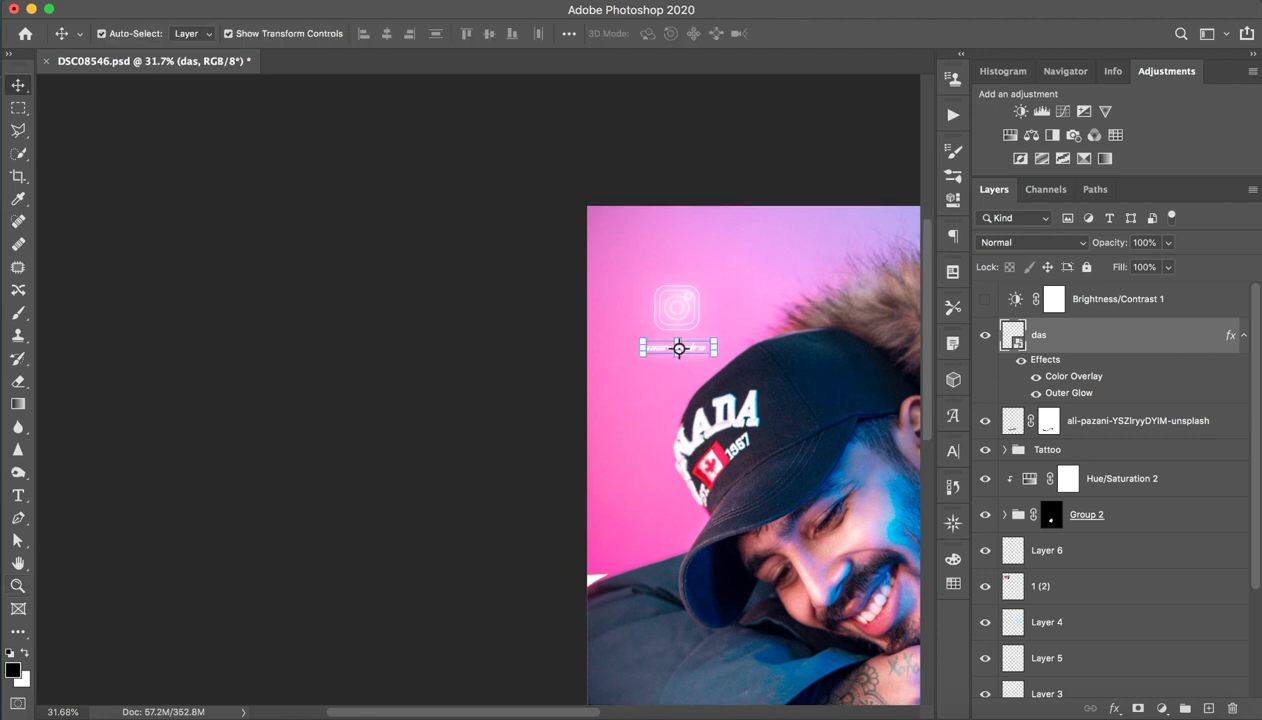
pyautogui.moveTo(679, 327); pyautogui.dragTo(640, 327)
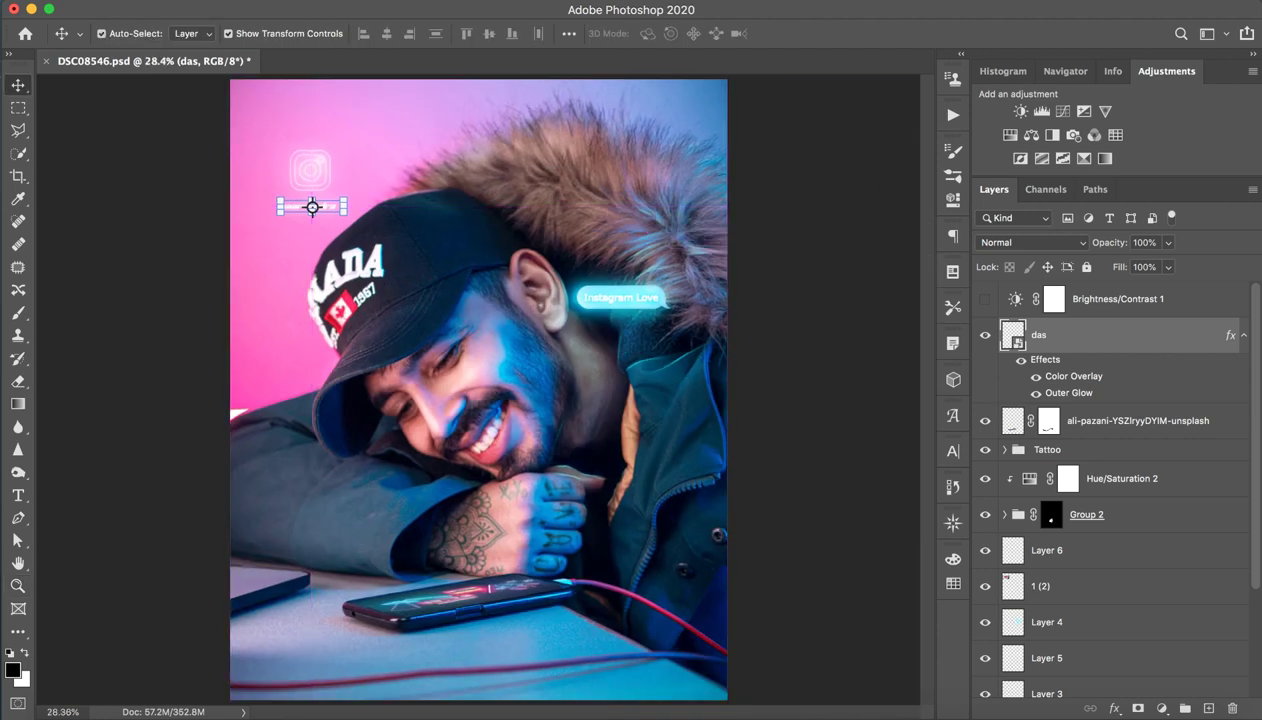
# - Turn on the Brightness/Contrast 1 adjustment layer, comparing the image with and without it
pyautogui.click(1053, 298)
pyautogui.click(985, 299)
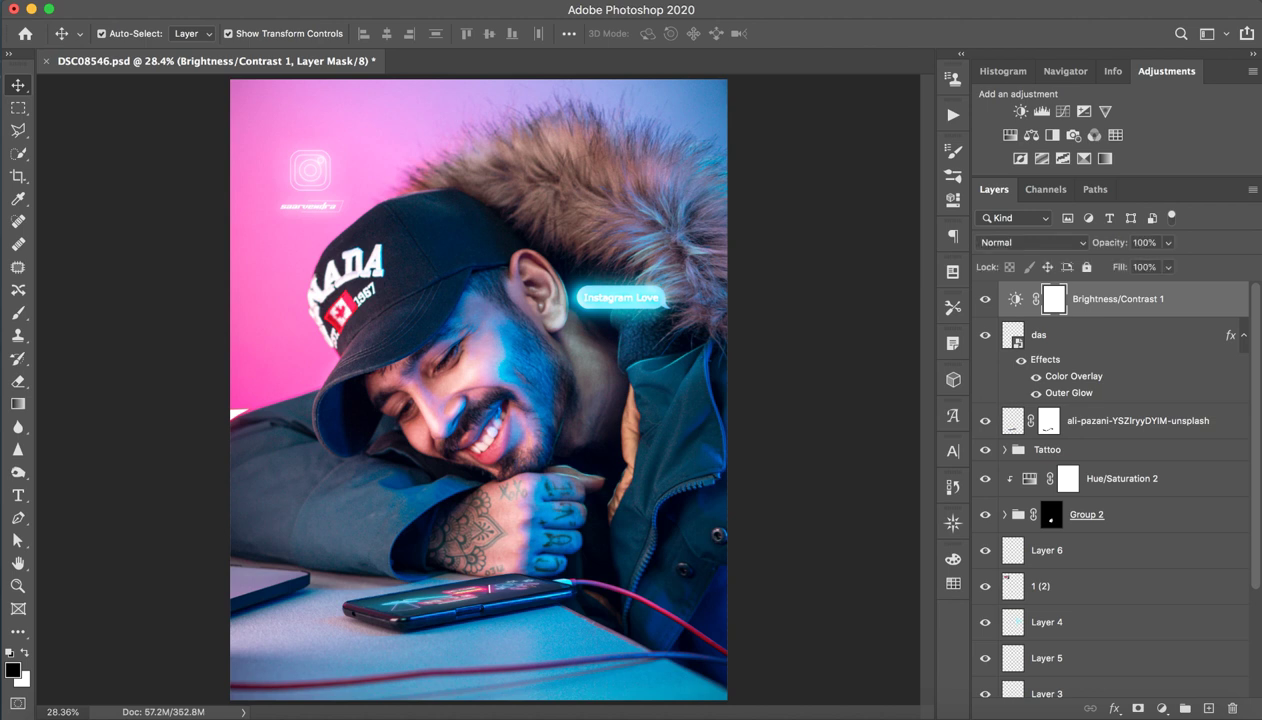
pyautogui.click(985, 299)
pyautogui.click(985, 299)
pyautogui.click(985, 299)
pyautogui.click(985, 299)
pyautogui.click(985, 299)
# - Set the Brightness/Contrast adjustment's Contrast to 1 and close its properties
pyautogui.doubleClick(1015, 299)
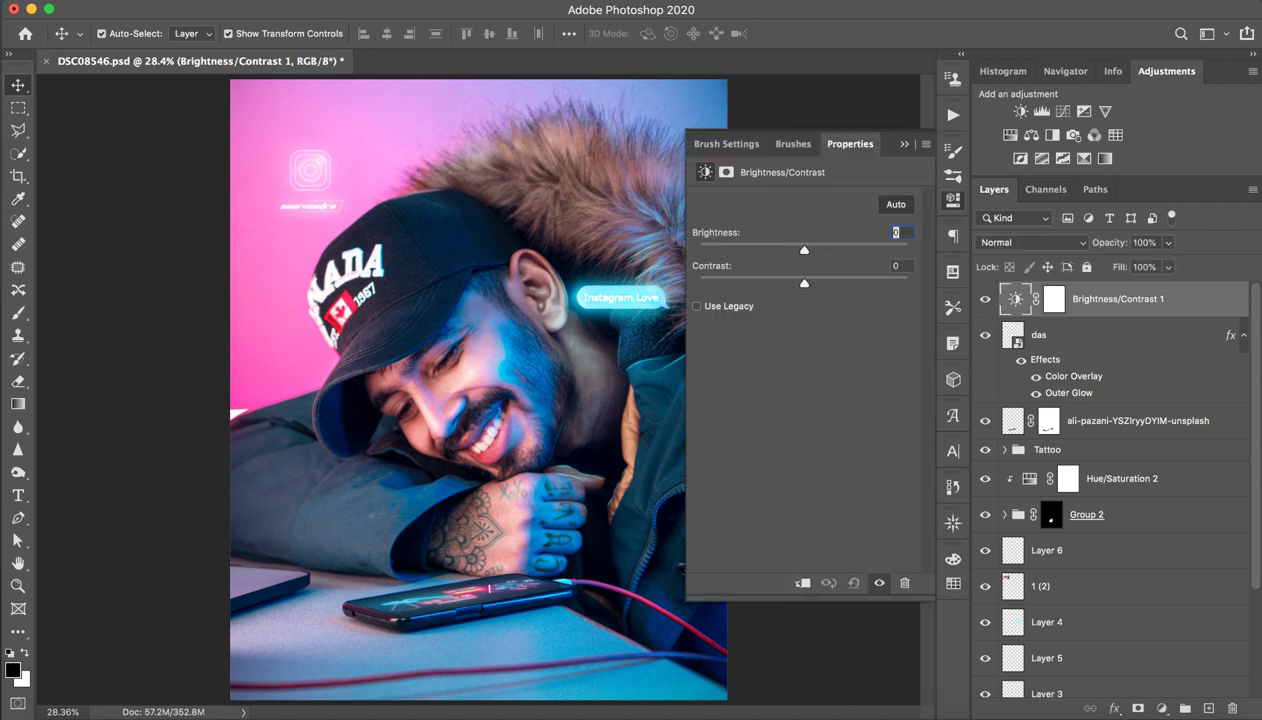
pyautogui.click(896, 204)
pyautogui.press('Return')
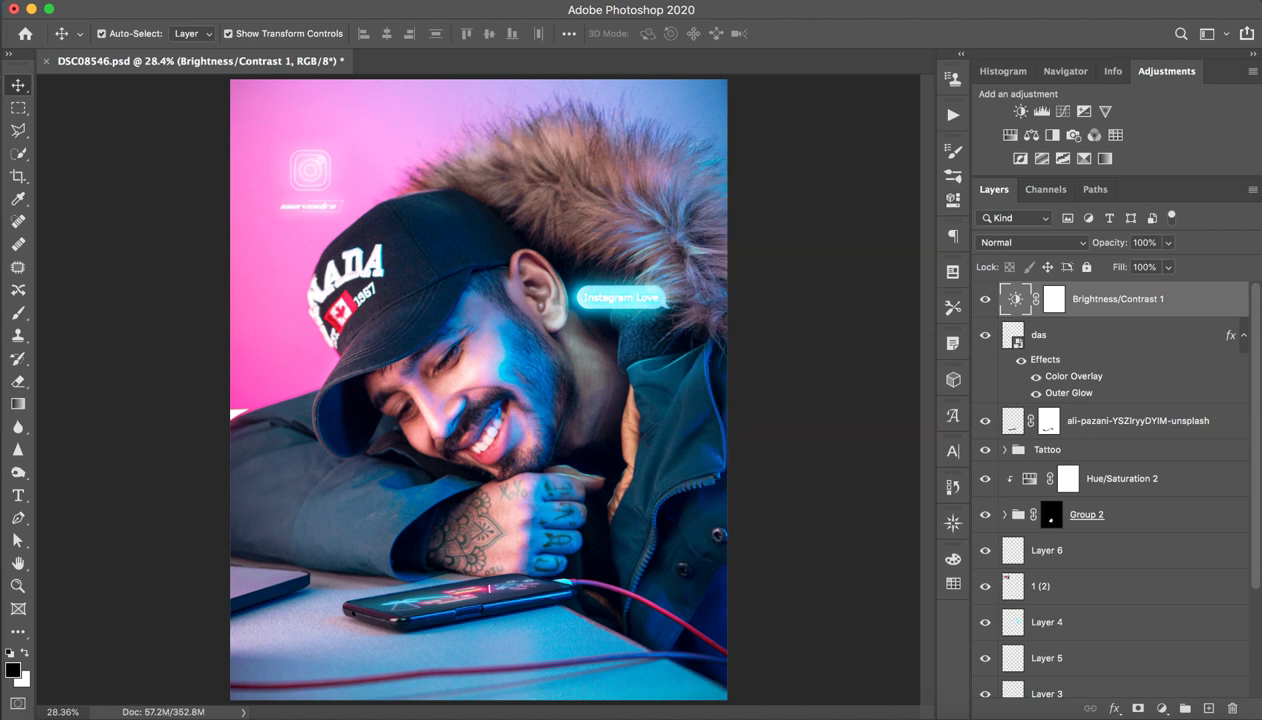
pyautogui.click(952, 198)
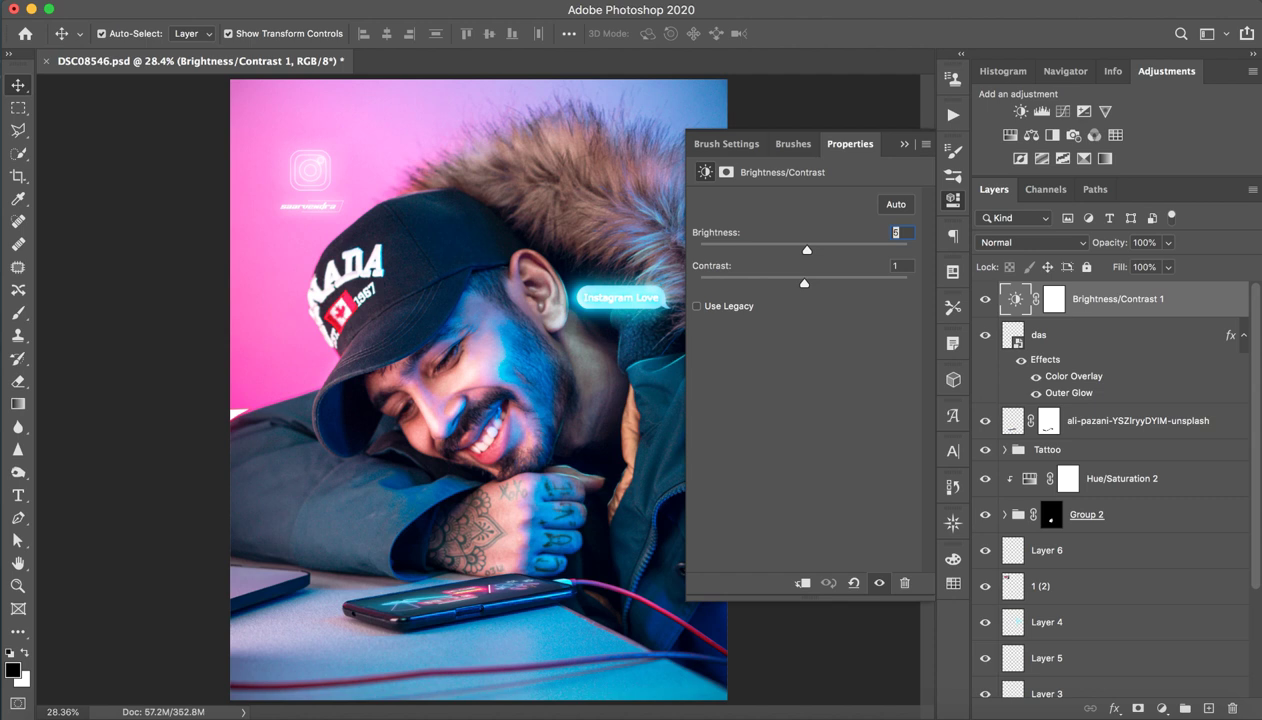
pyautogui.click(952, 198)
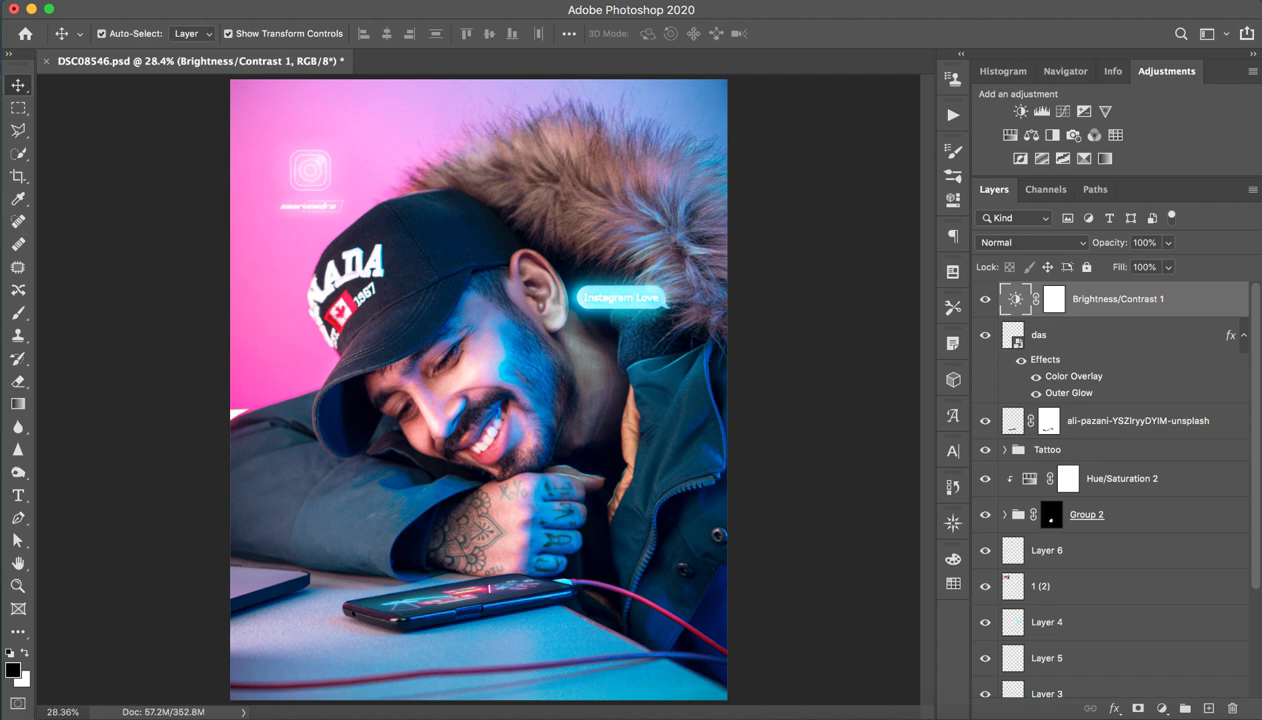
# - Save a JPEG copy named 'test' to the Desktop
pyautogui.click(497, 232)
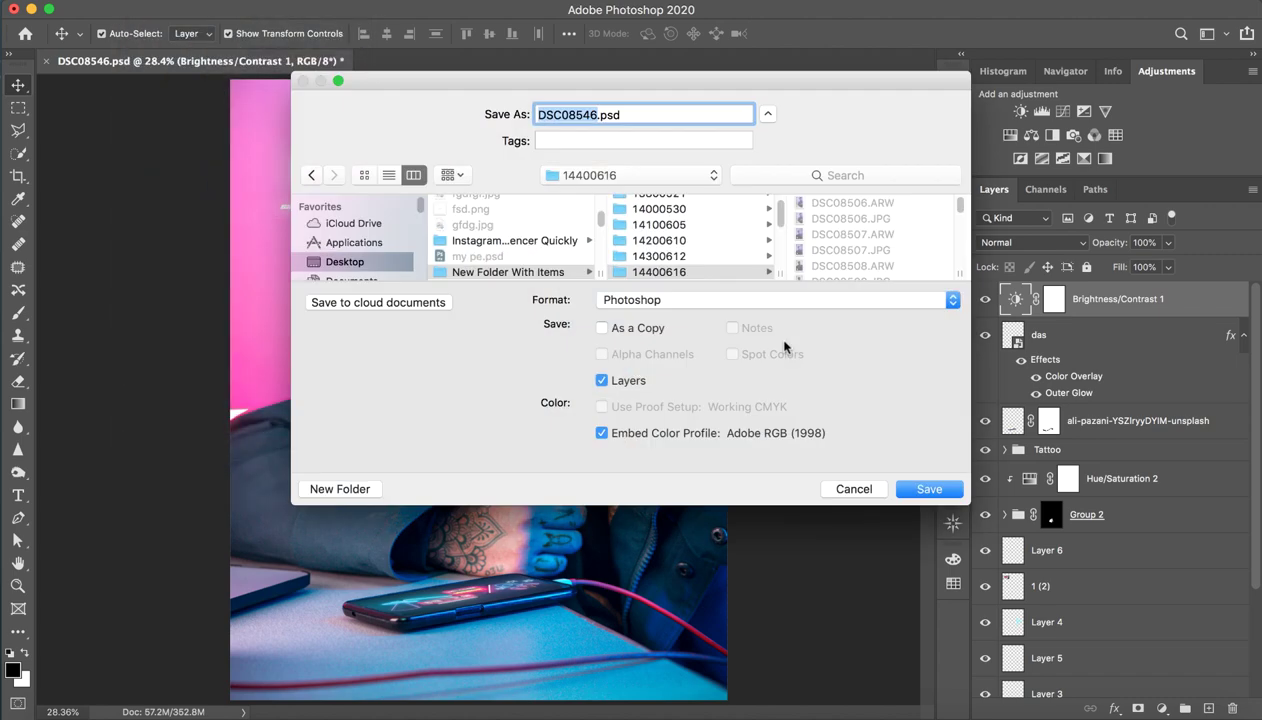
pyautogui.click(701, 300)
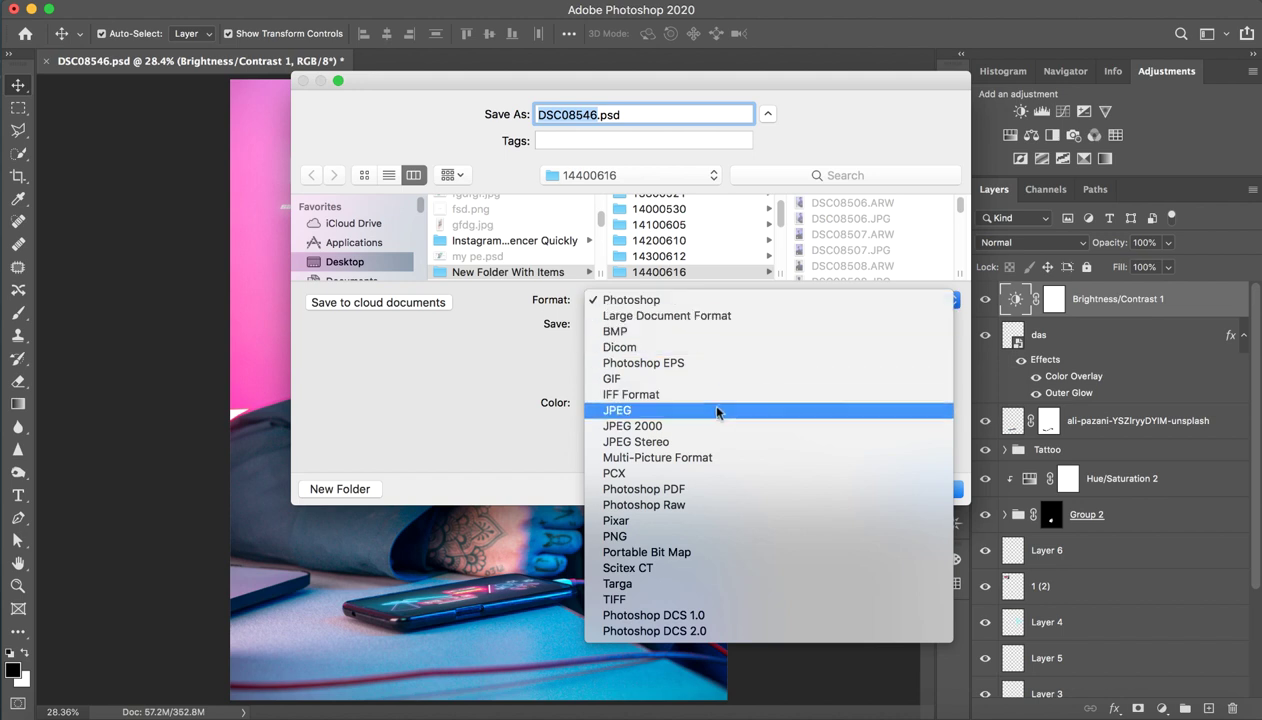
pyautogui.click(716, 411)
pyautogui.click(628, 176)
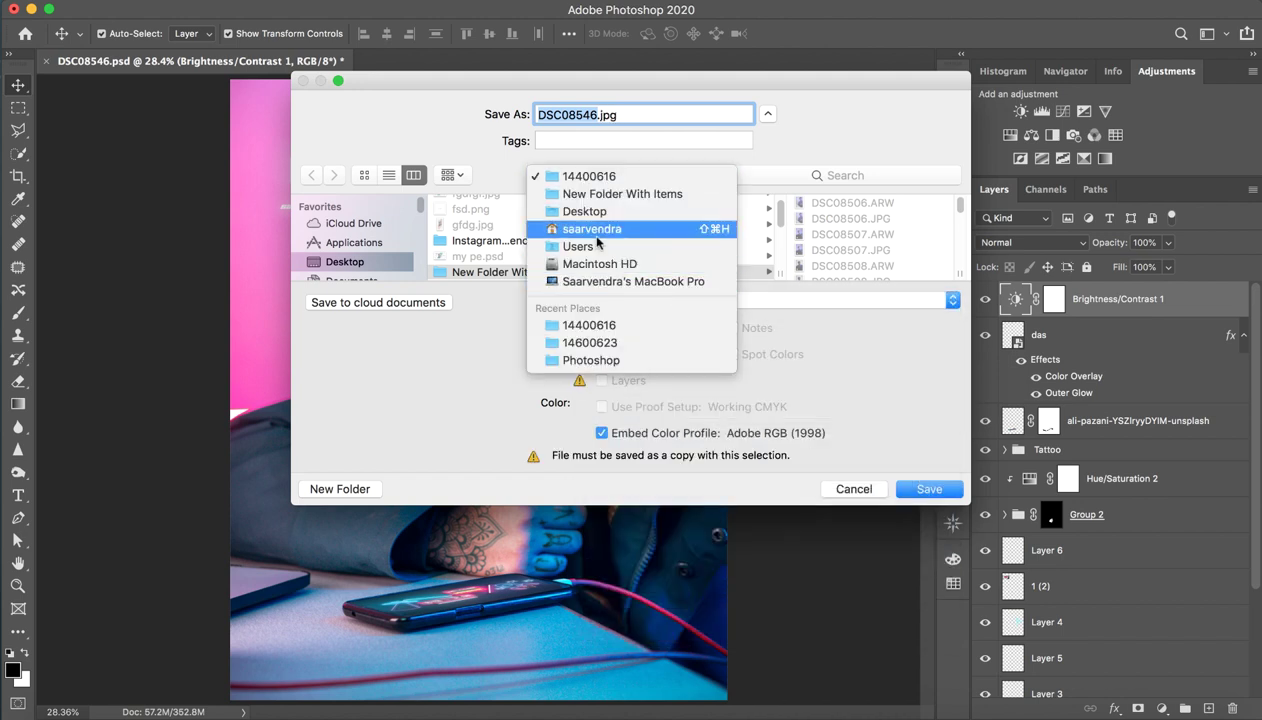
pyautogui.click(721, 195)
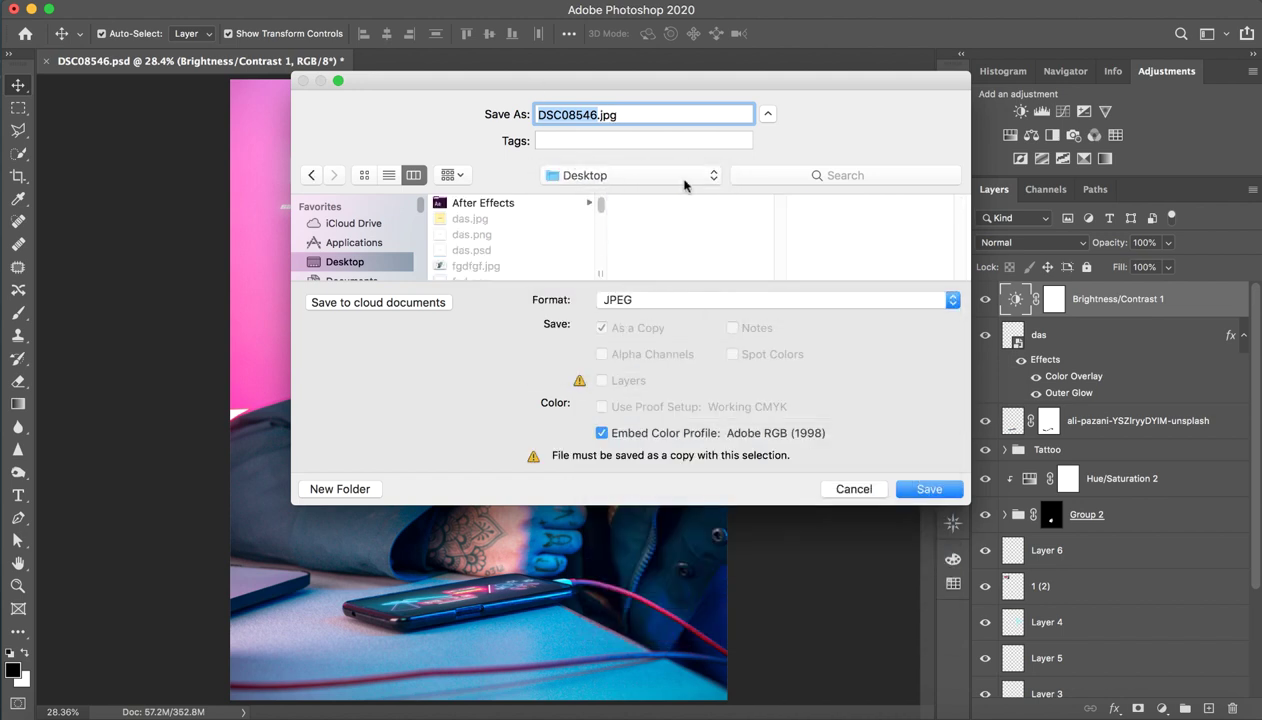
pyautogui.write('test')
pyautogui.press('Return')
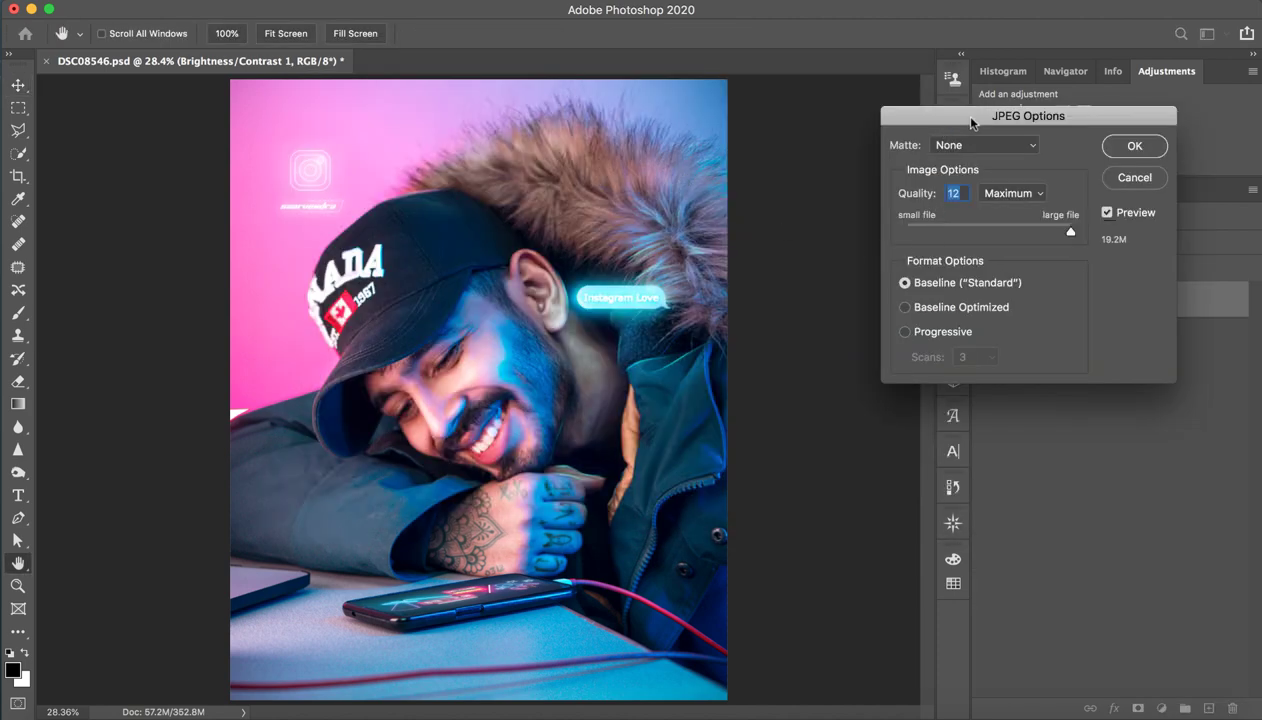
# - Confirm JPEG Options at Maximum quality 12 with Baseline (Standard) format
pyautogui.moveTo(952, 118); pyautogui.dragTo(766, 150)
pyautogui.click(740, 365)
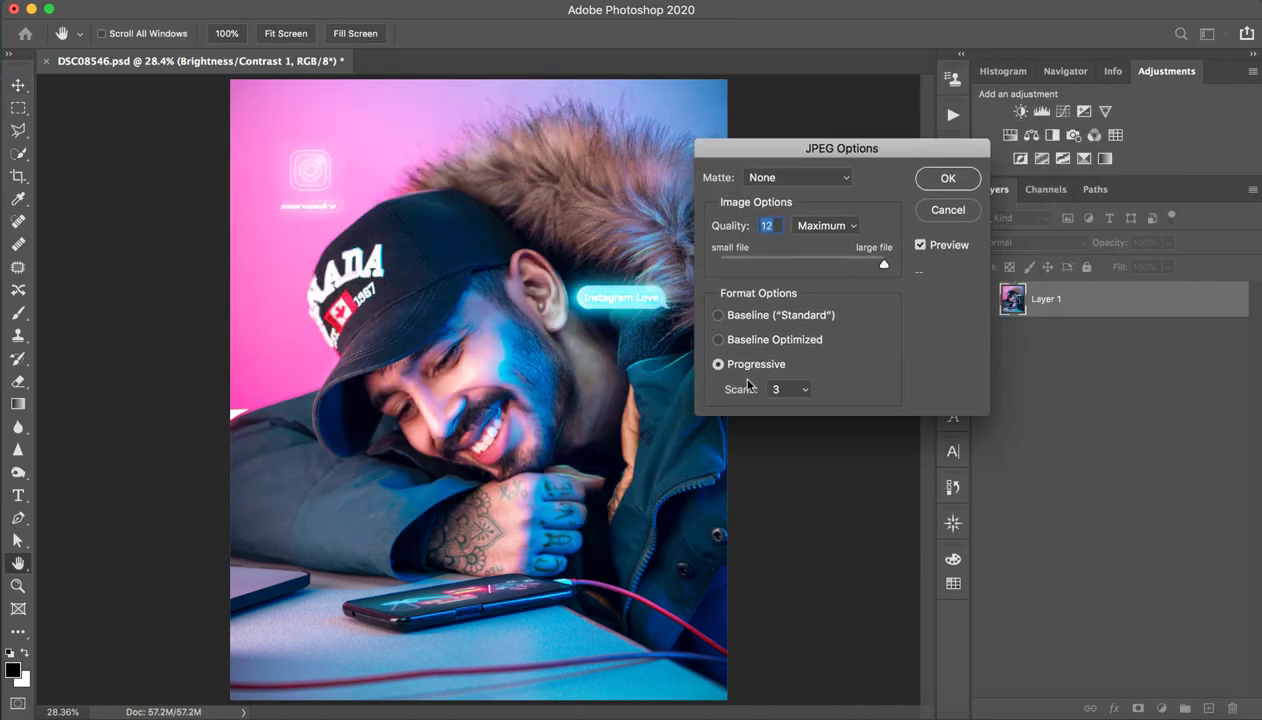
pyautogui.click(746, 318)
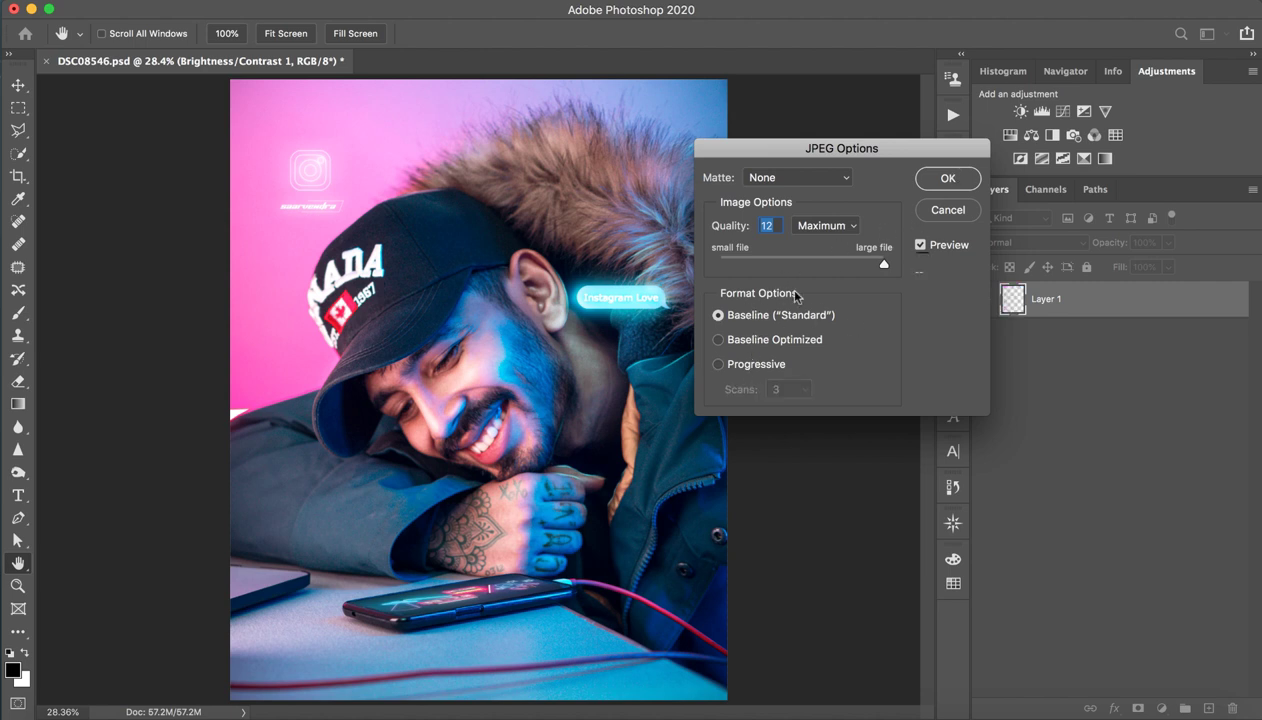
pyautogui.click(832, 227)
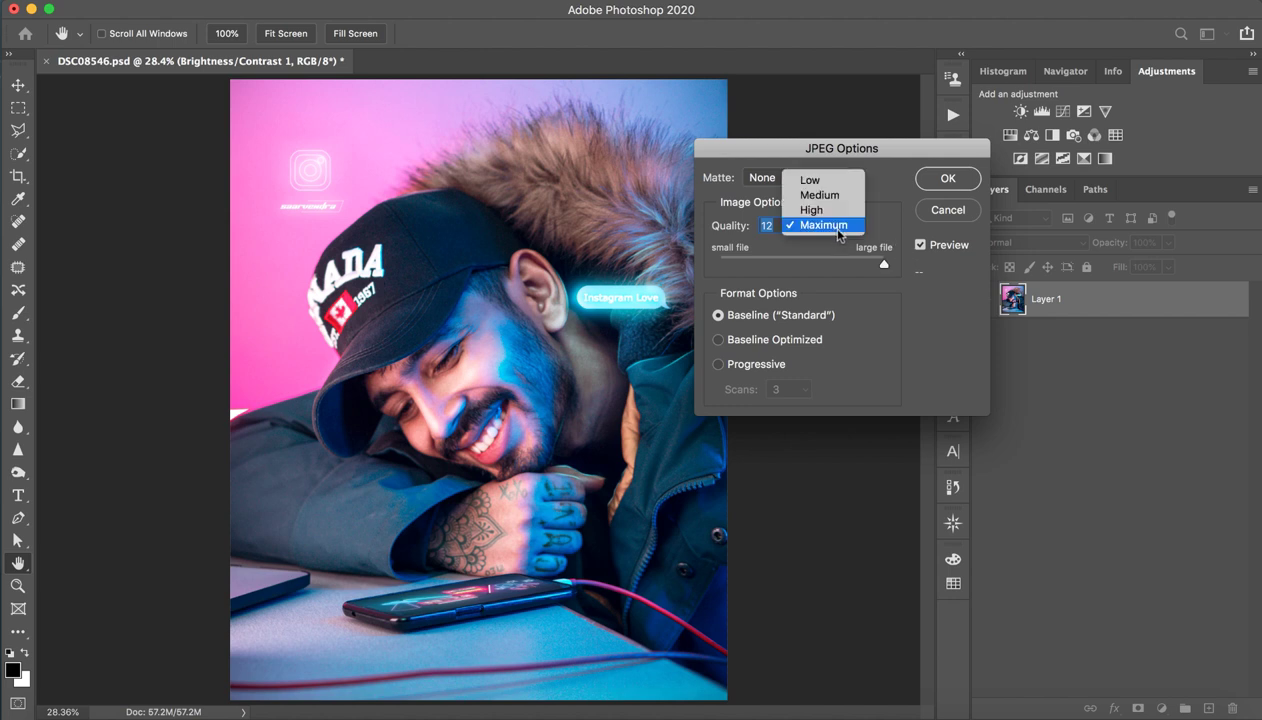
pyautogui.click(926, 186)
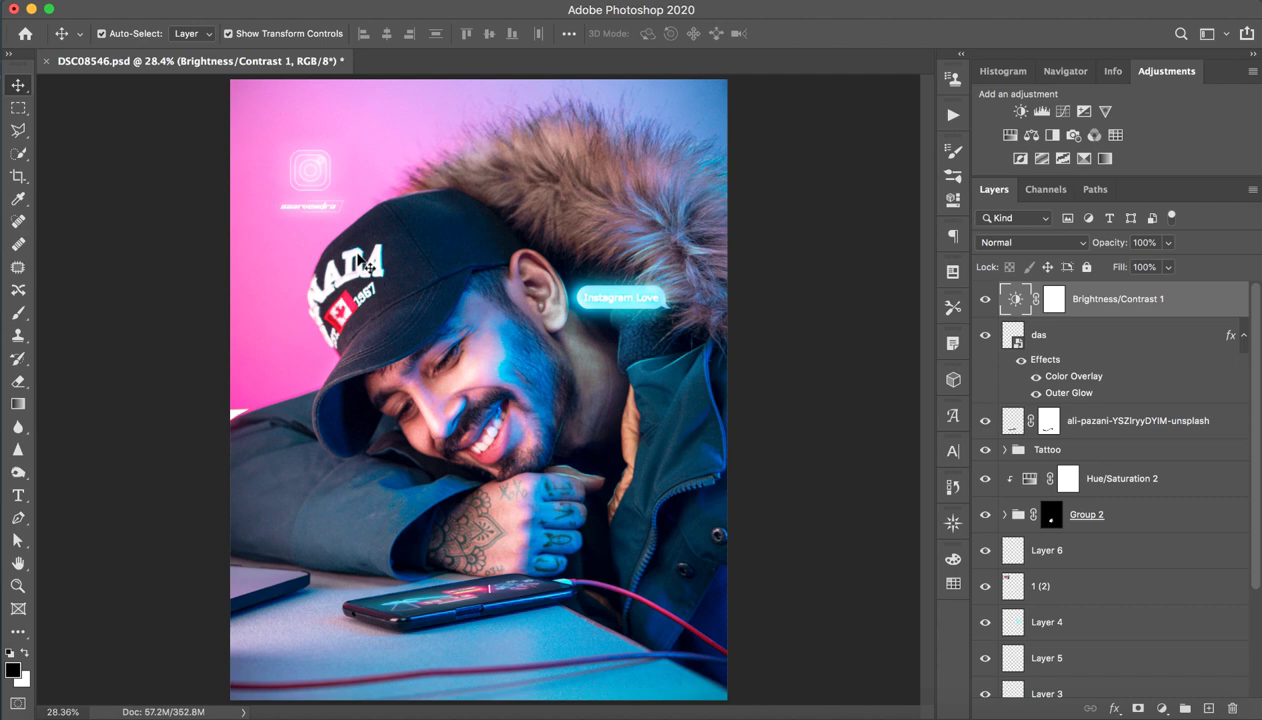
# - Quit Photoshop with Cmd+Q and move the DSC08546.psd save-changes prompt aside
pyautogui.press('super+q')
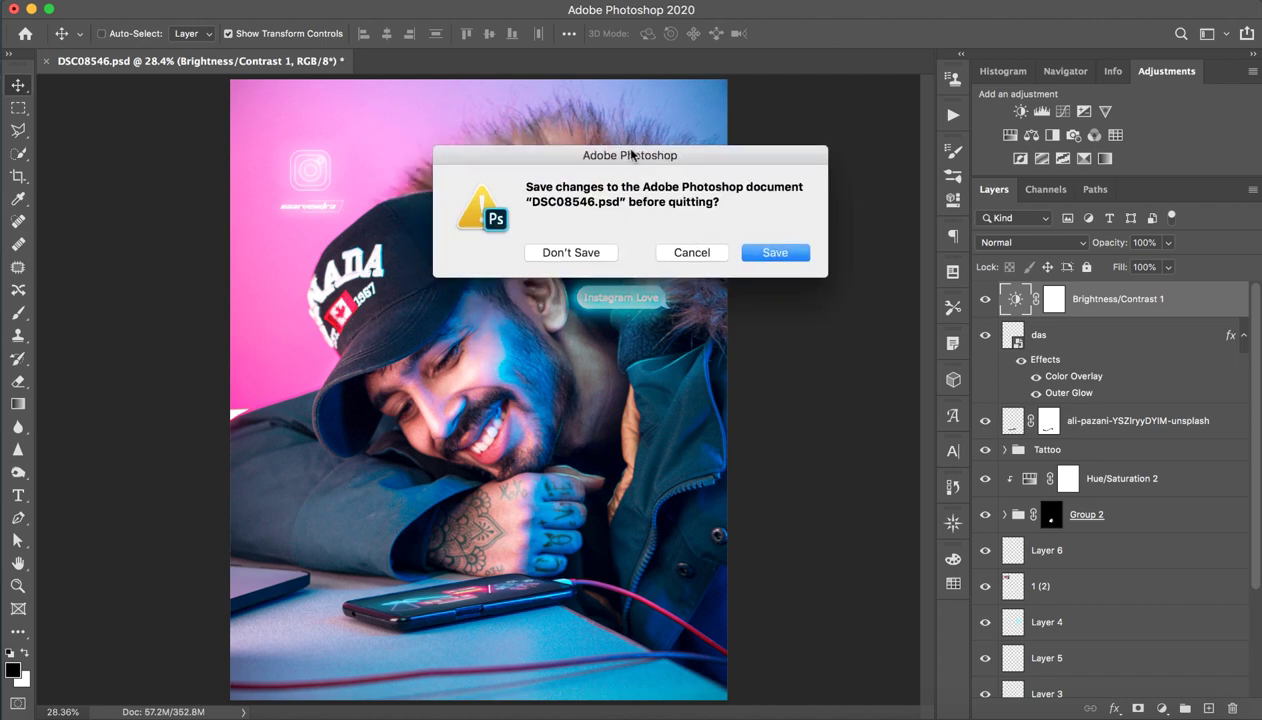
pyautogui.moveTo(635, 156)
pyautogui.mouseDown()
pyautogui.moveTo(751, 275)
pyautogui.moveTo(1032, 300)
pyautogui.mouseUp()
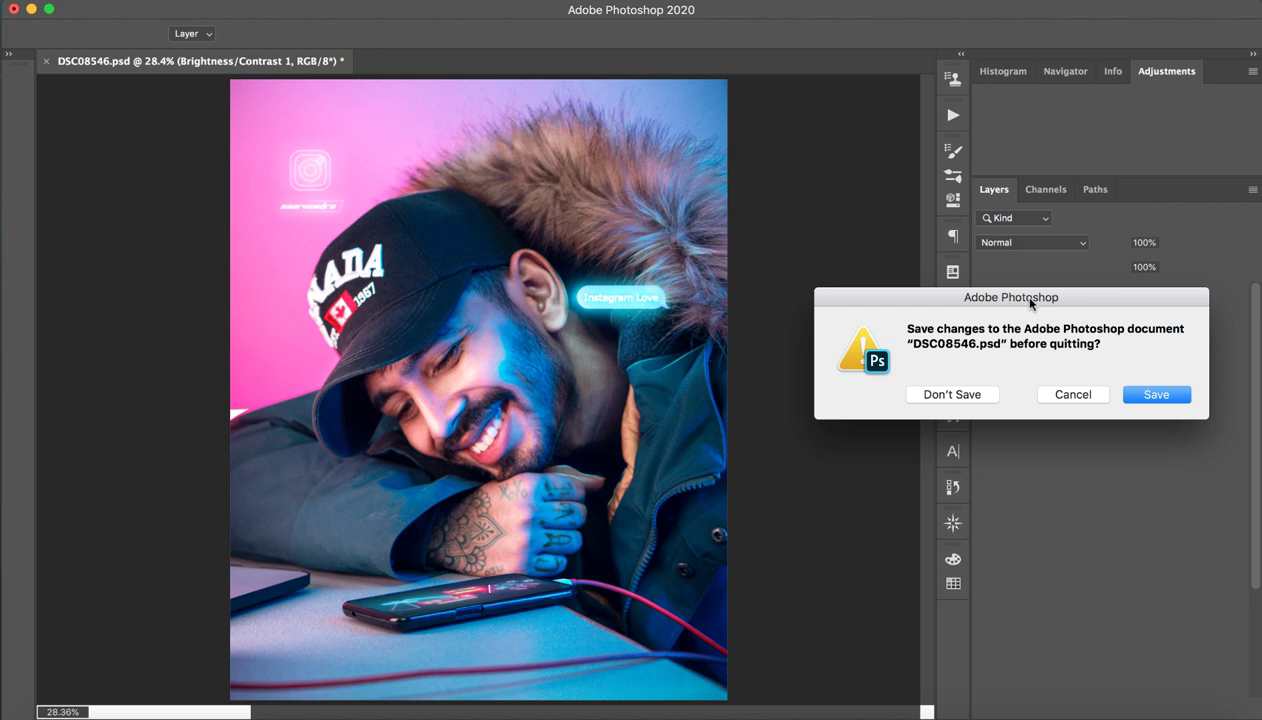
pyautogui.click(862, 12)
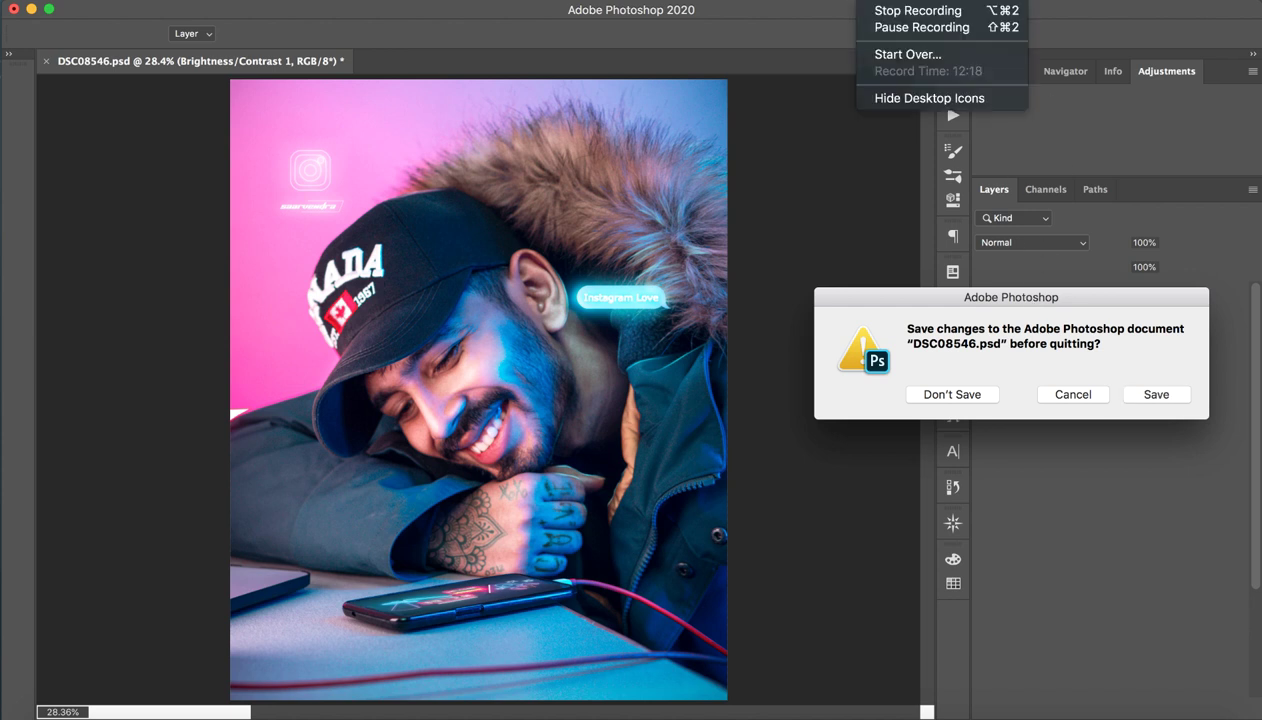
pyautogui.click(872, 5)
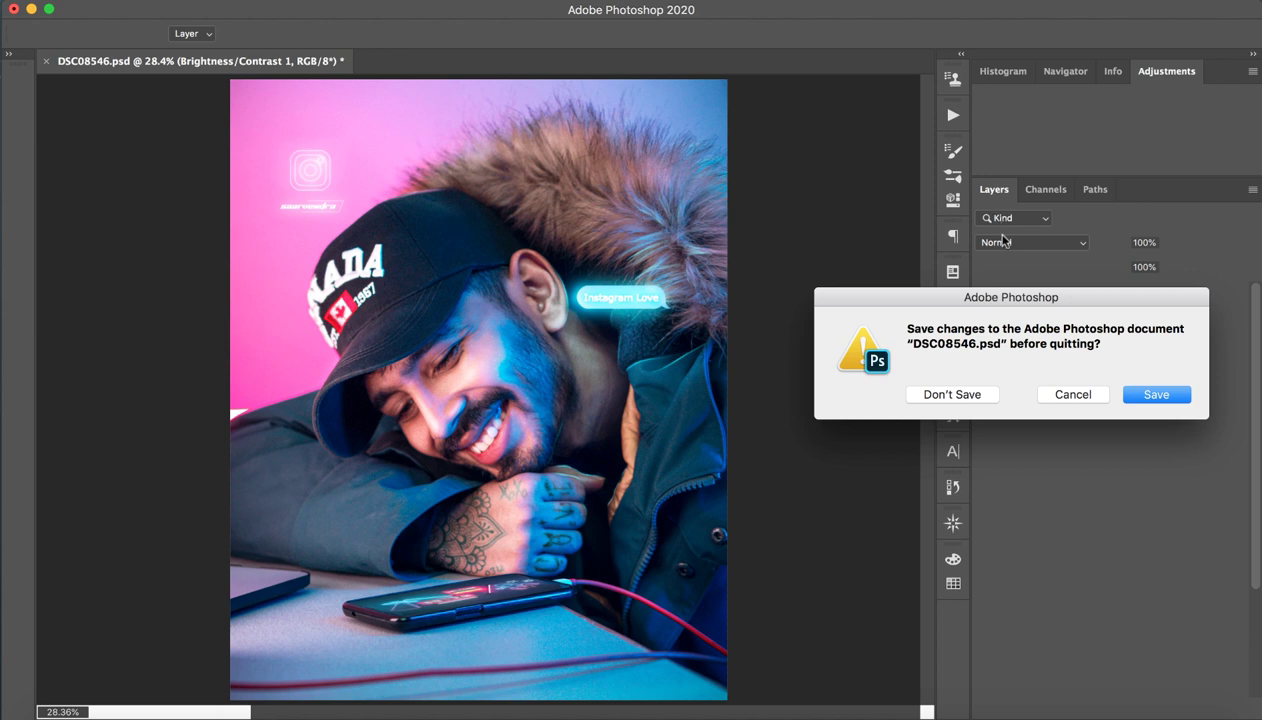
pyautogui.click(874, 5)
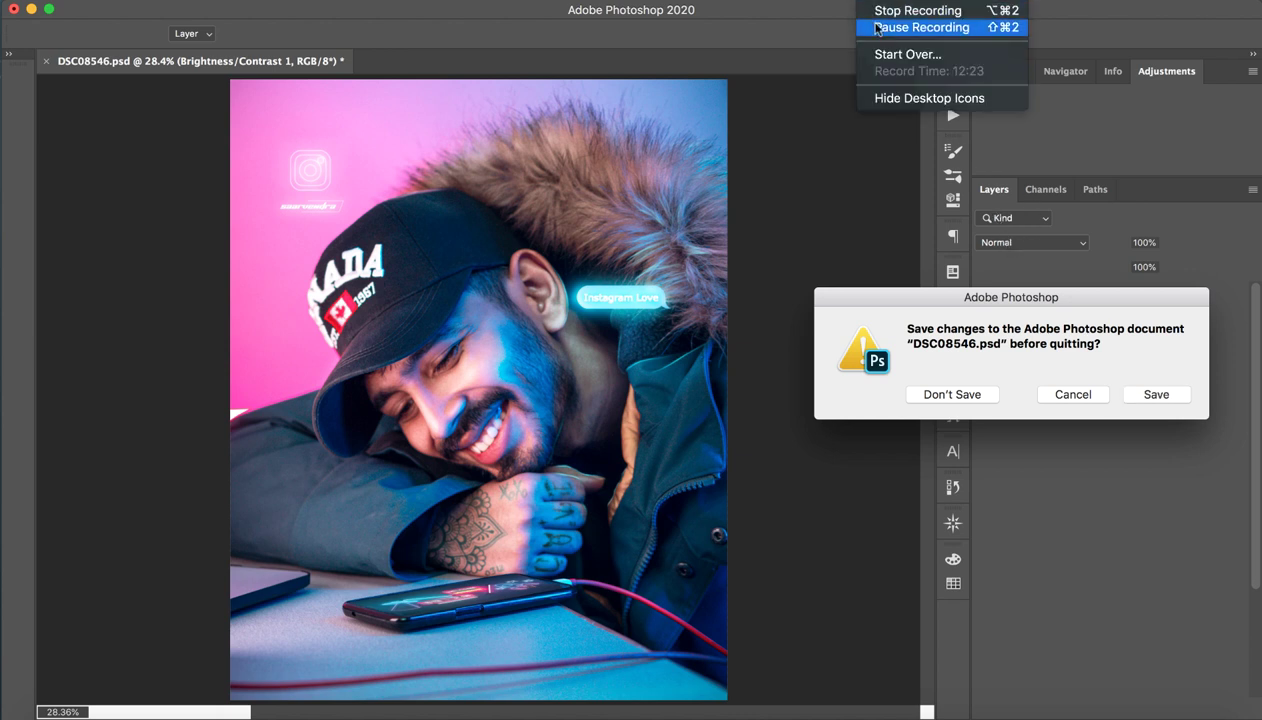